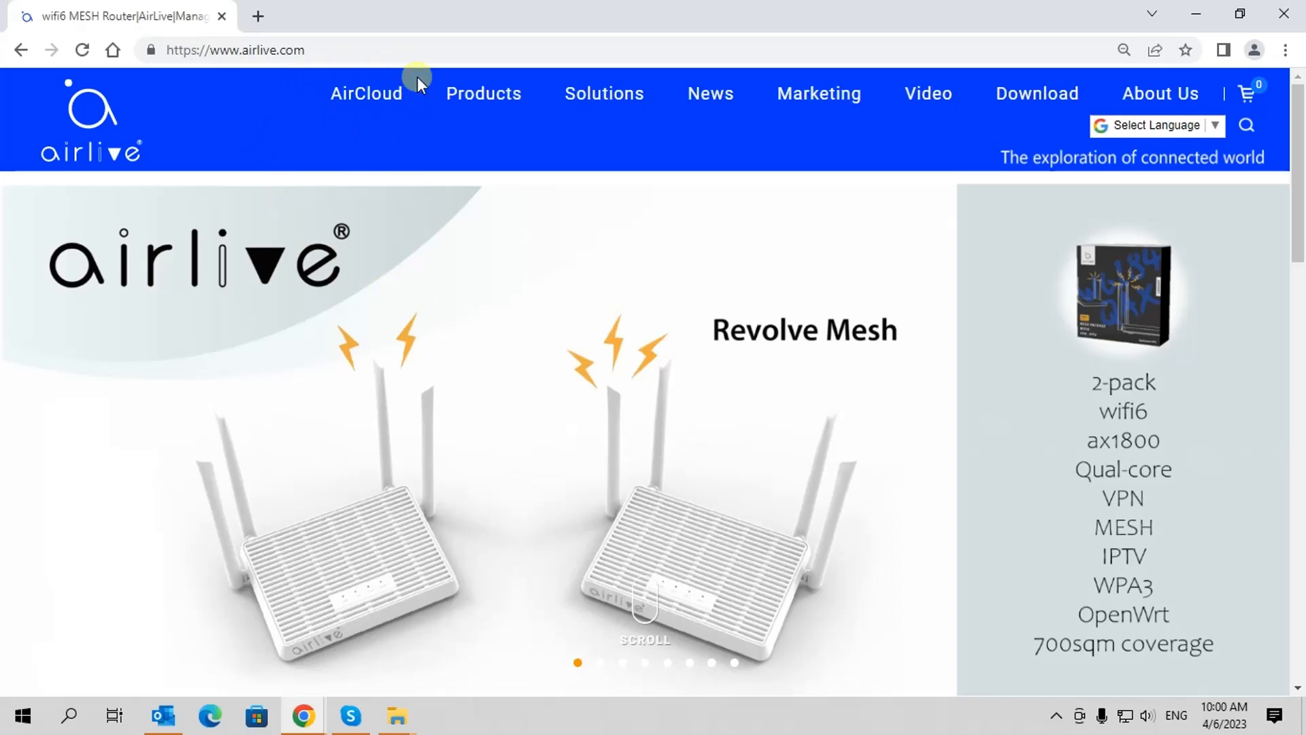
Go to the AirCloud sign-in page from the airlive.com top navigation bar
{"action": "left_click", "coordinate": [367, 102]}
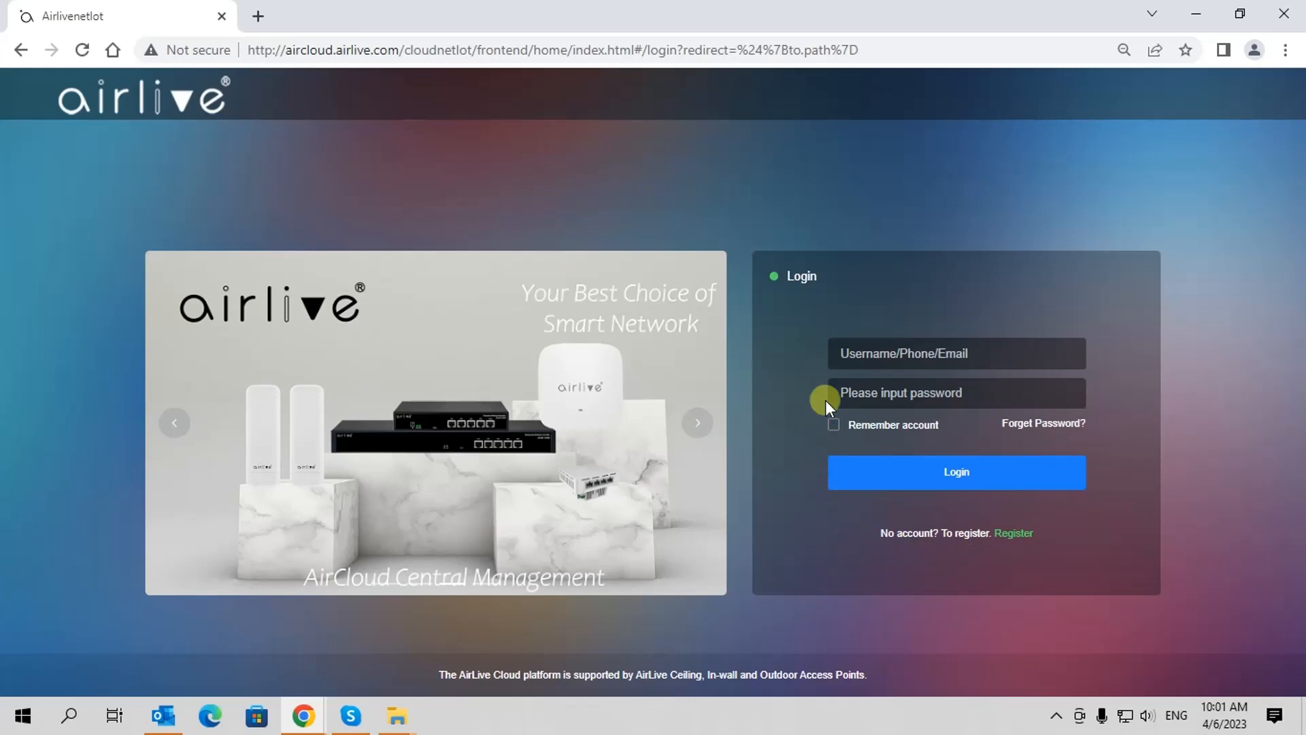
Log in to AirCloud with the demo account's username and password
{"action": "left_click", "coordinate": [864, 353]}
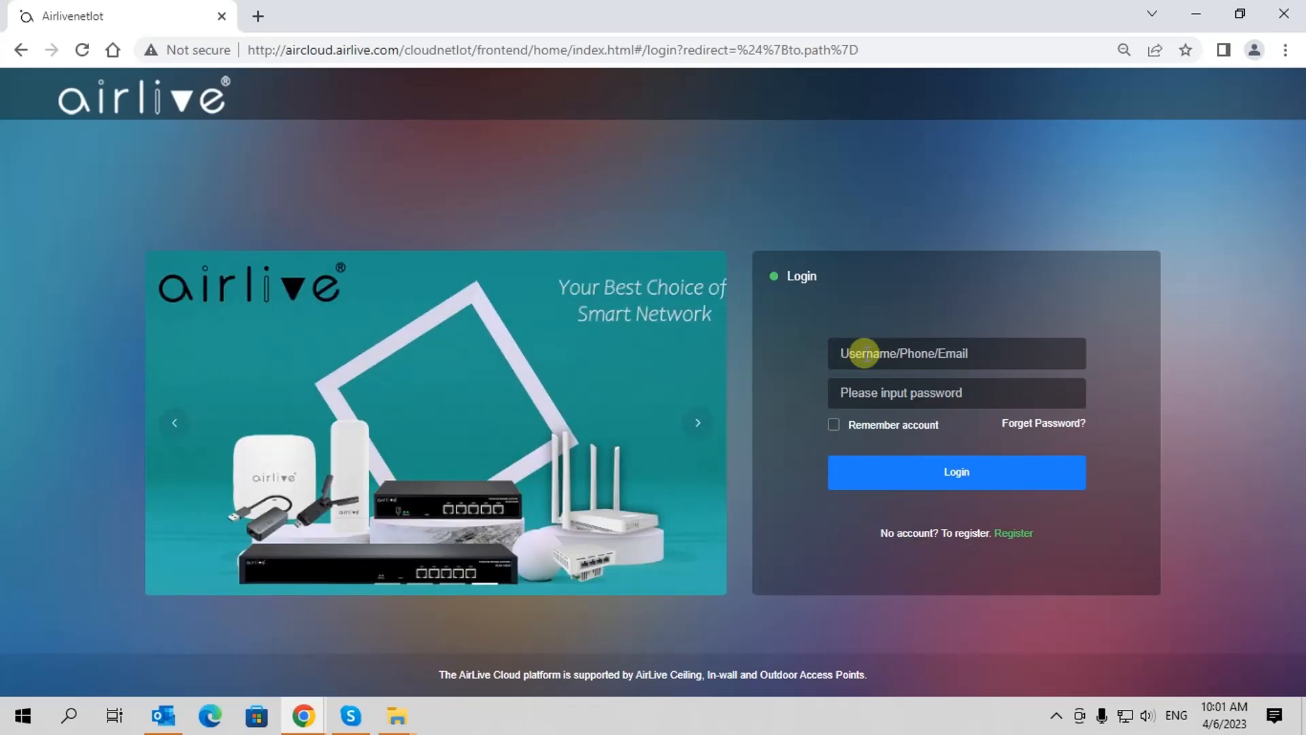
{"action": "type", "text": "AirC"}
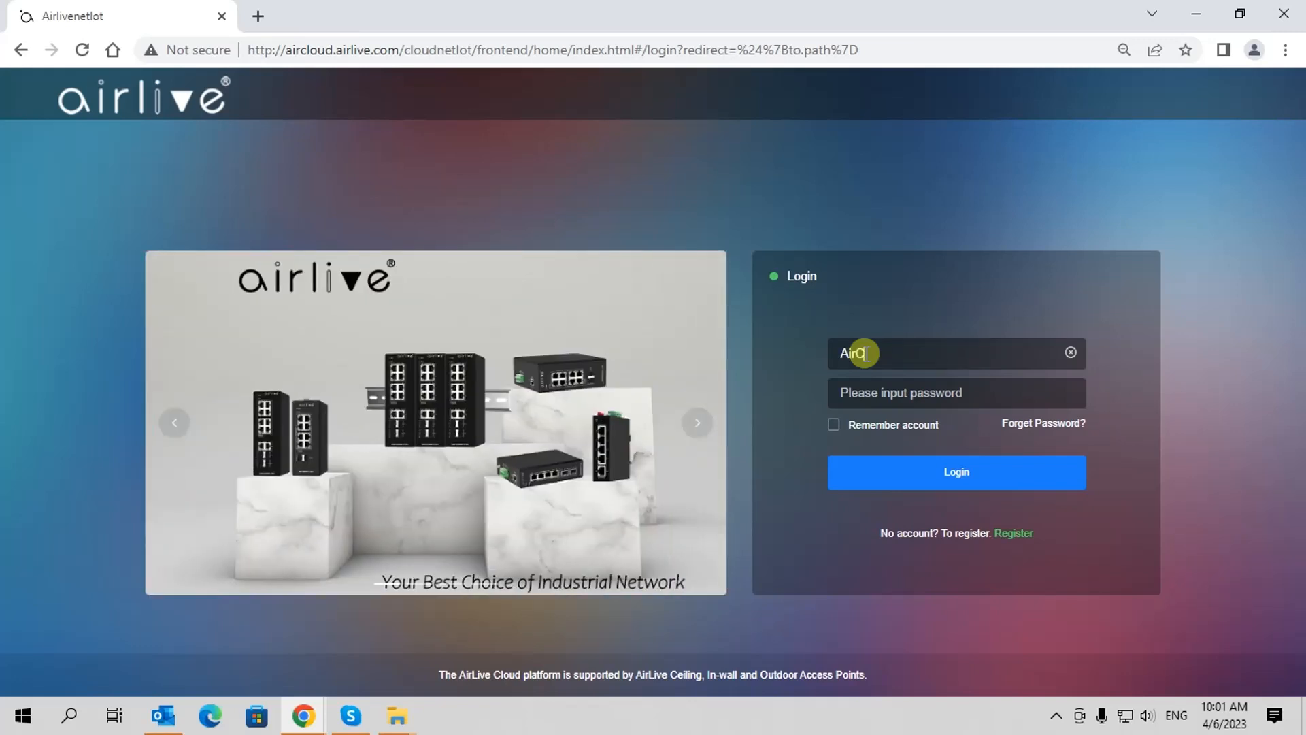
{"action": "type", "text": "loudDemo"}
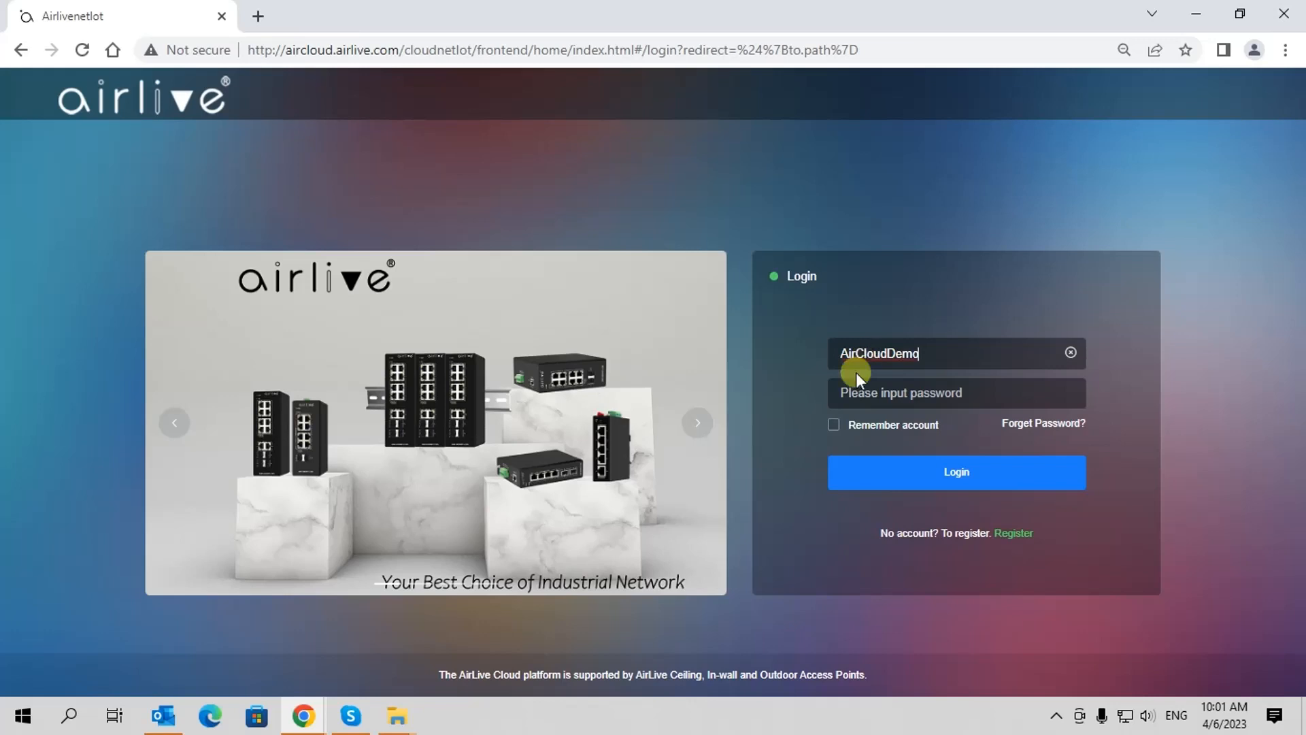
{"action": "left_click", "coordinate": [844, 389]}
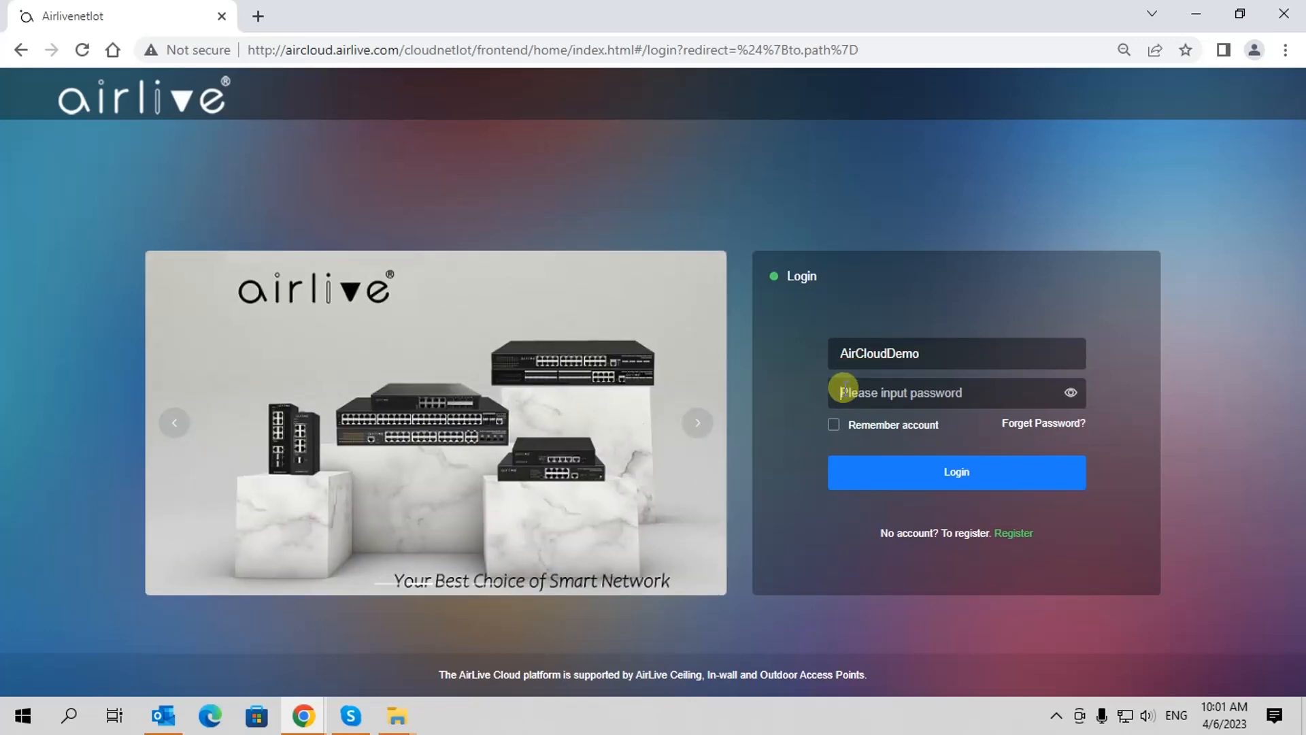
{"action": "type", "text": "*****"}
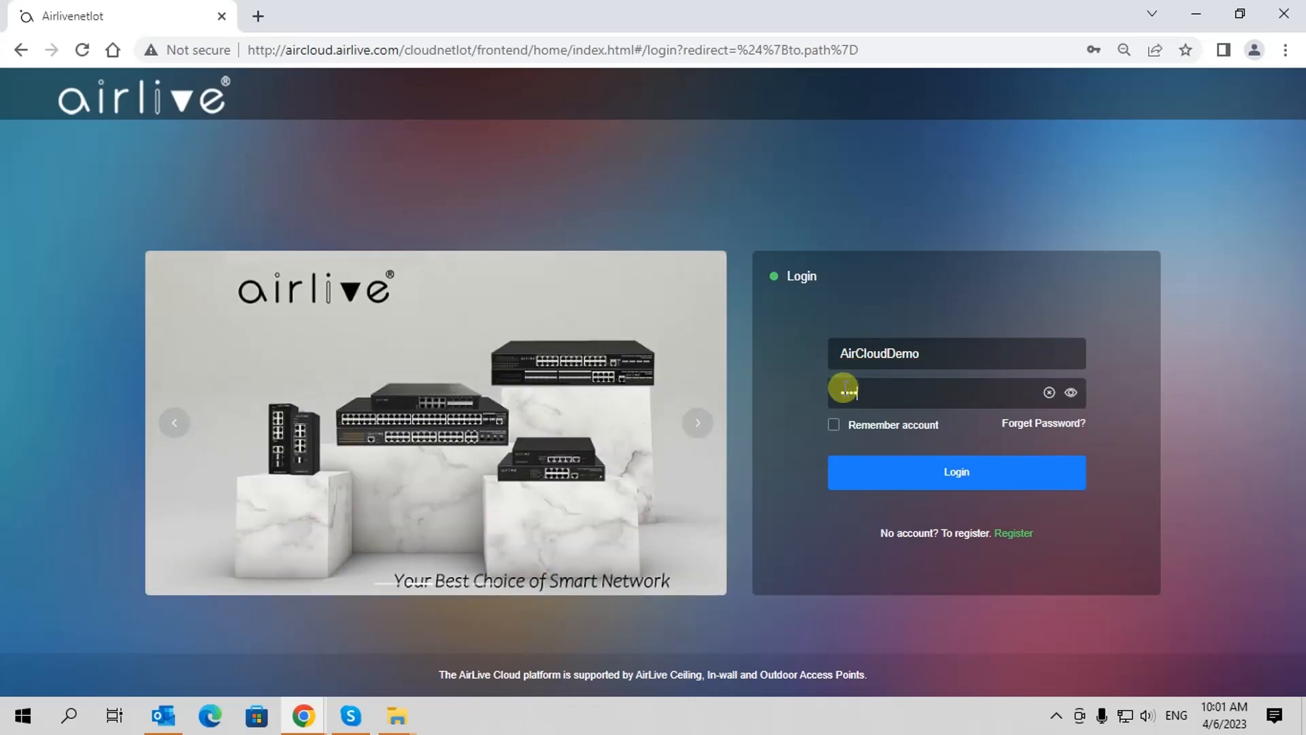
{"action": "type", "text": "********"}
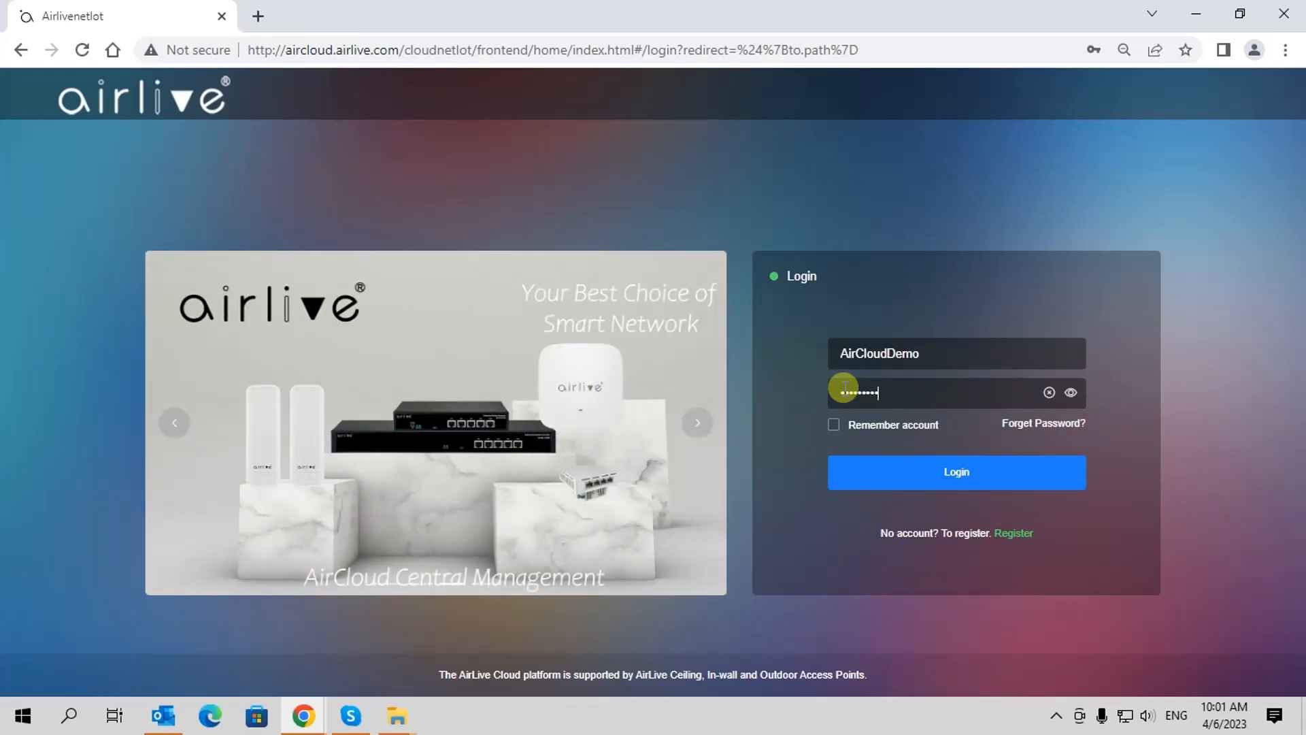
{"action": "type", "text": "*"}
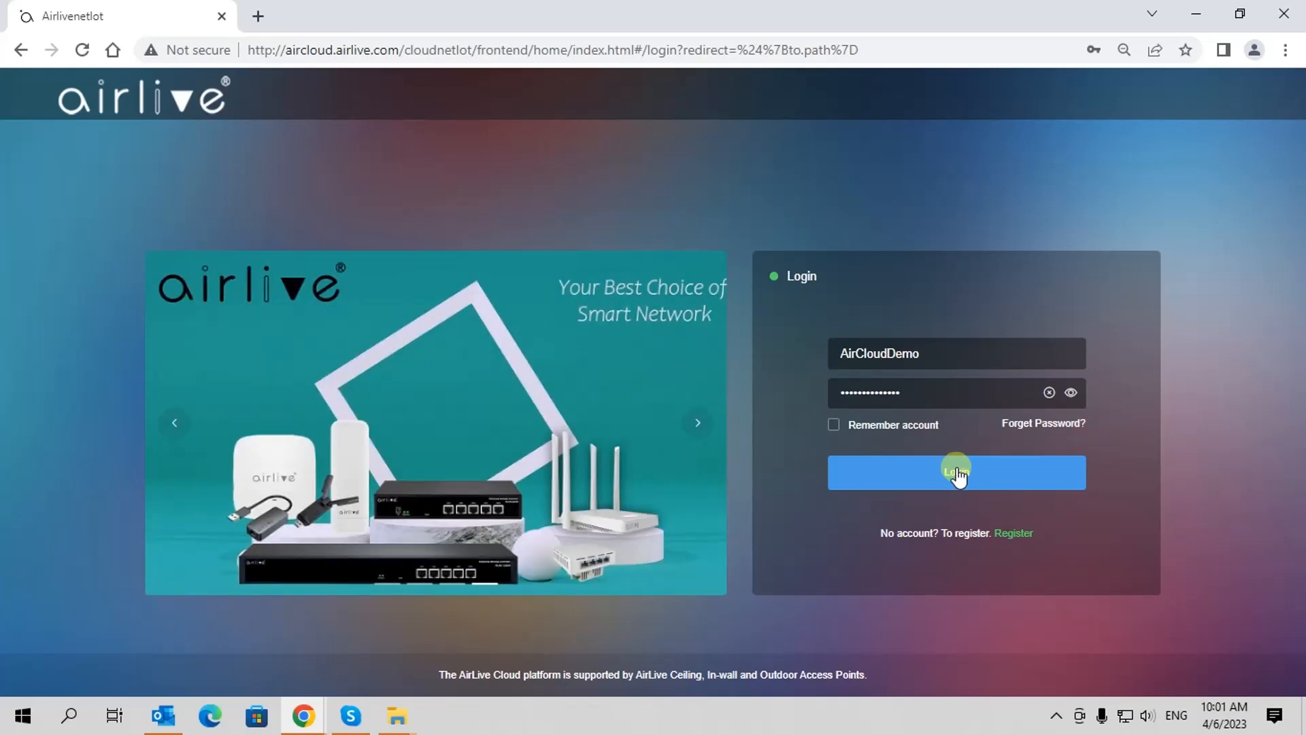
{"action": "left_click", "coordinate": [958, 474]}
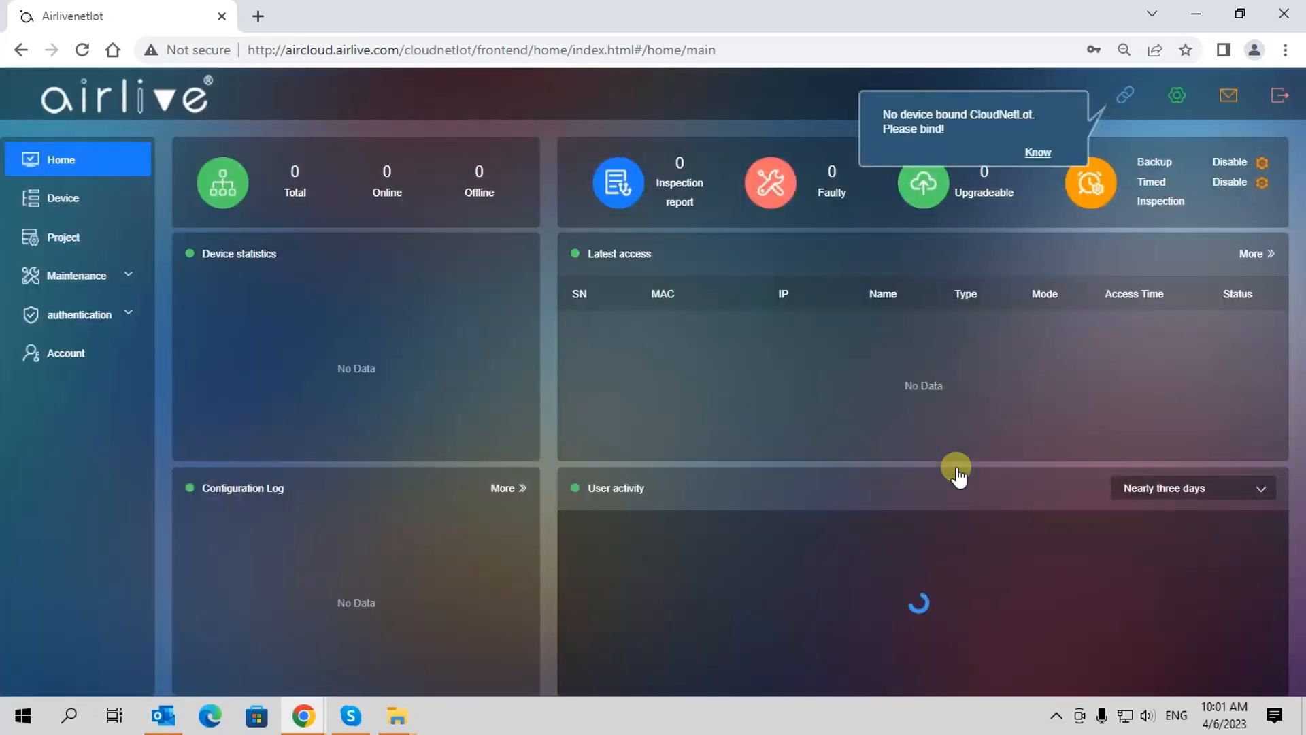
Dismiss the no-device-bound notice and bring up the Binding device form
{"action": "left_click", "coordinate": [1036, 152]}
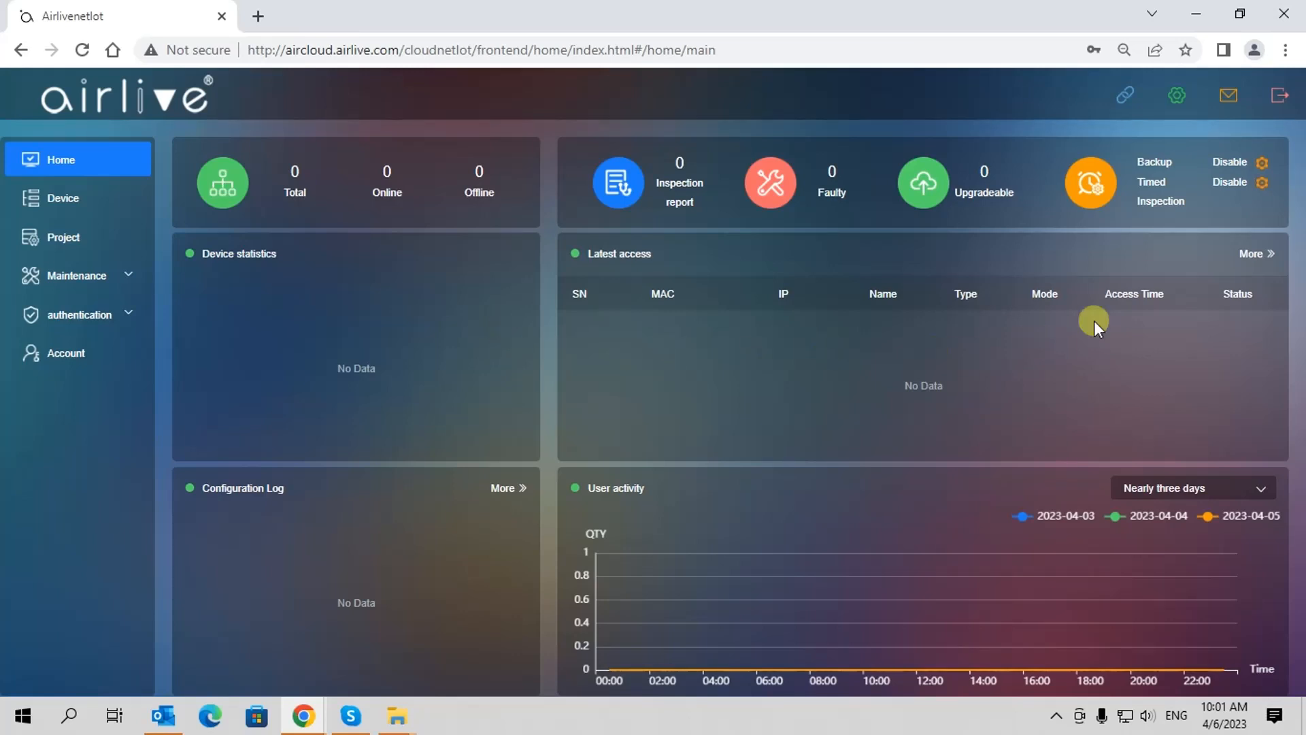
{"action": "left_click", "coordinate": [1124, 95]}
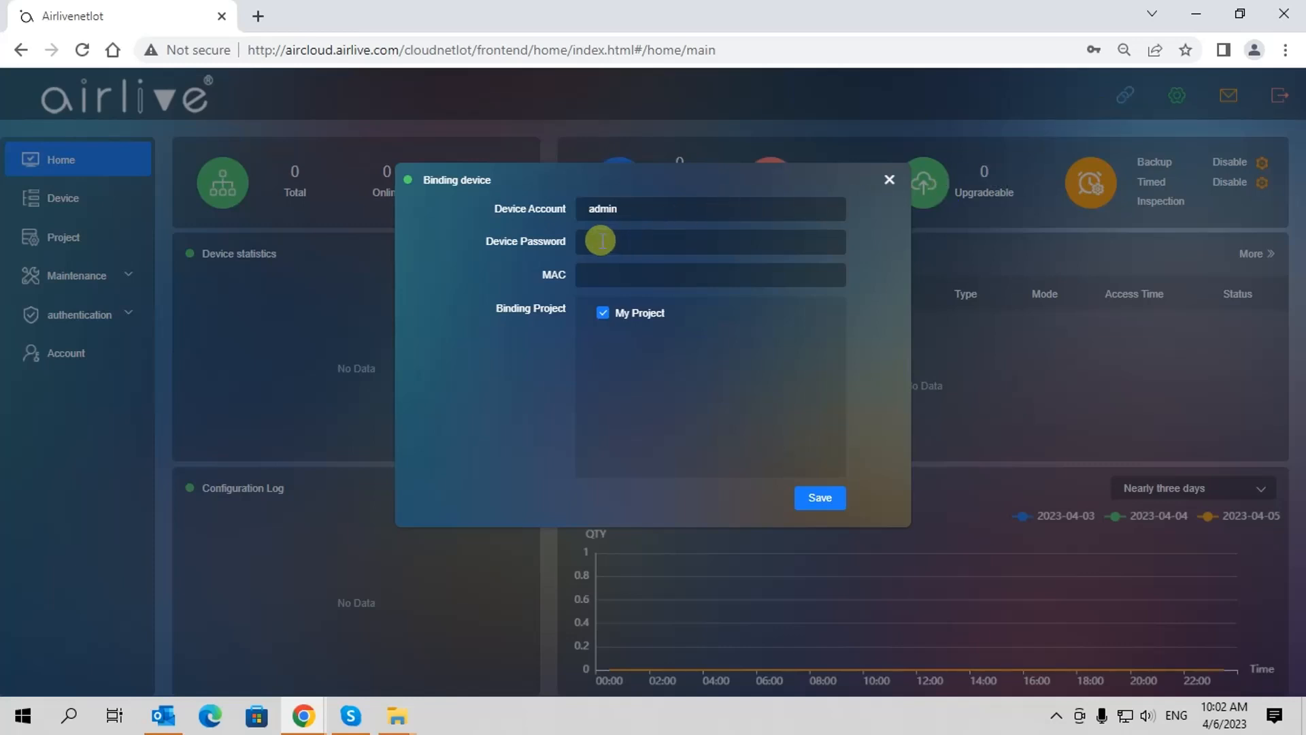
Enter the device password and MAC 00:4F:4E:00:00:00, then save the binding to My Project
{"action": "left_click", "coordinate": [601, 241]}
{"action": "type", "text": "admin"}
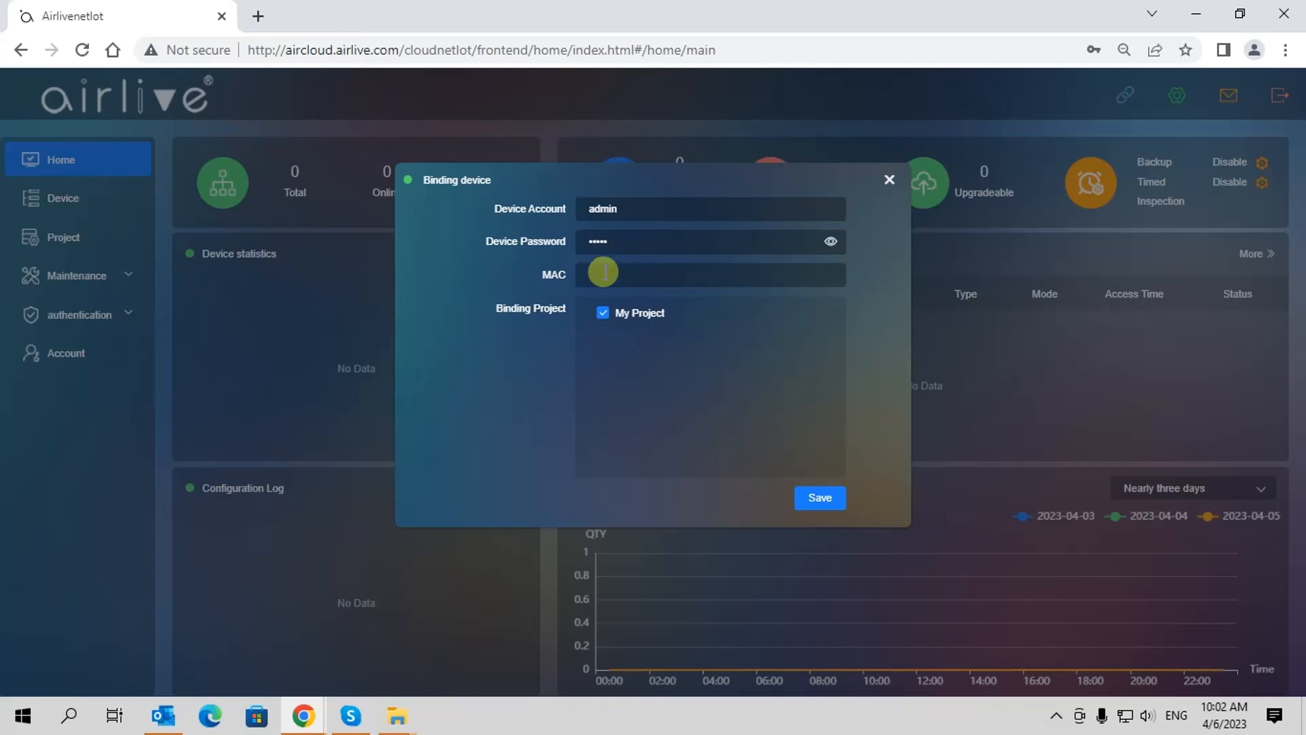
{"action": "left_click", "coordinate": [603, 273]}
{"action": "type", "text": "00:4F:4E:00:00:00"}
{"action": "left_click", "coordinate": [818, 498]}
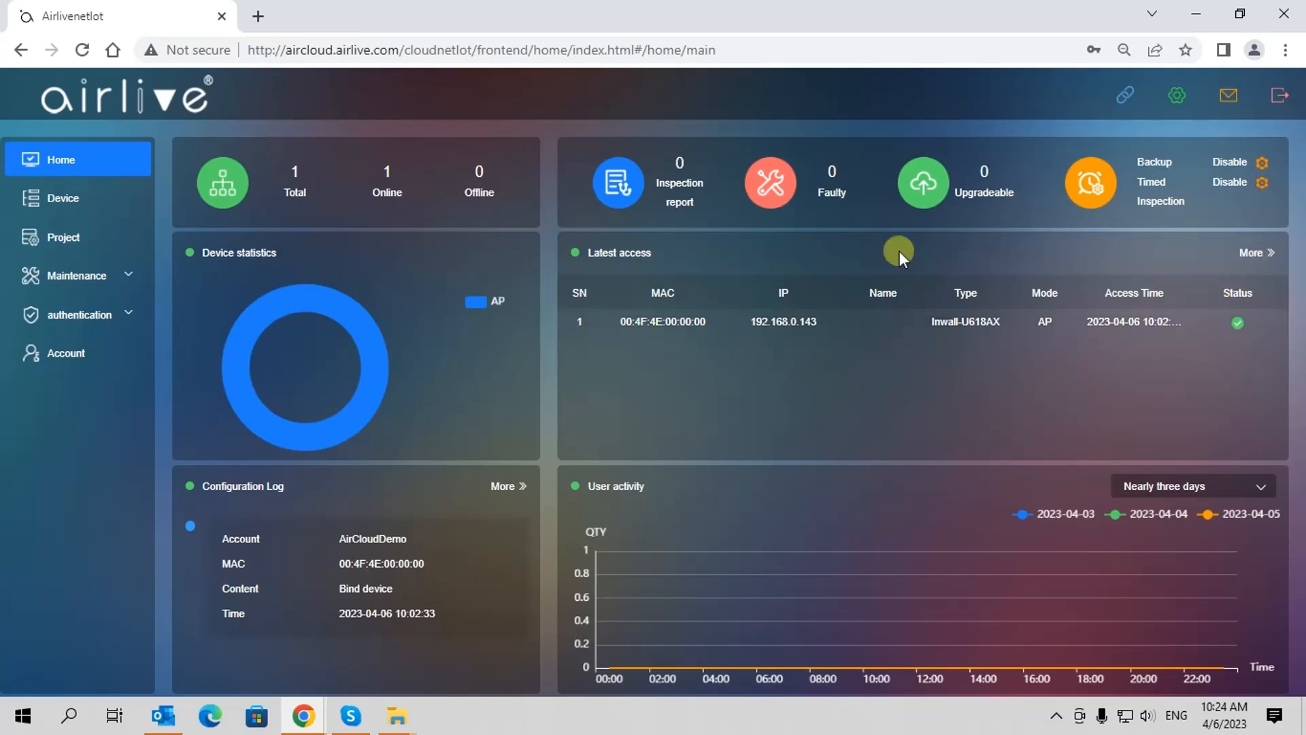
Check the Device list, then go to the Project page showing My Project's details
{"action": "left_click", "coordinate": [59, 203]}
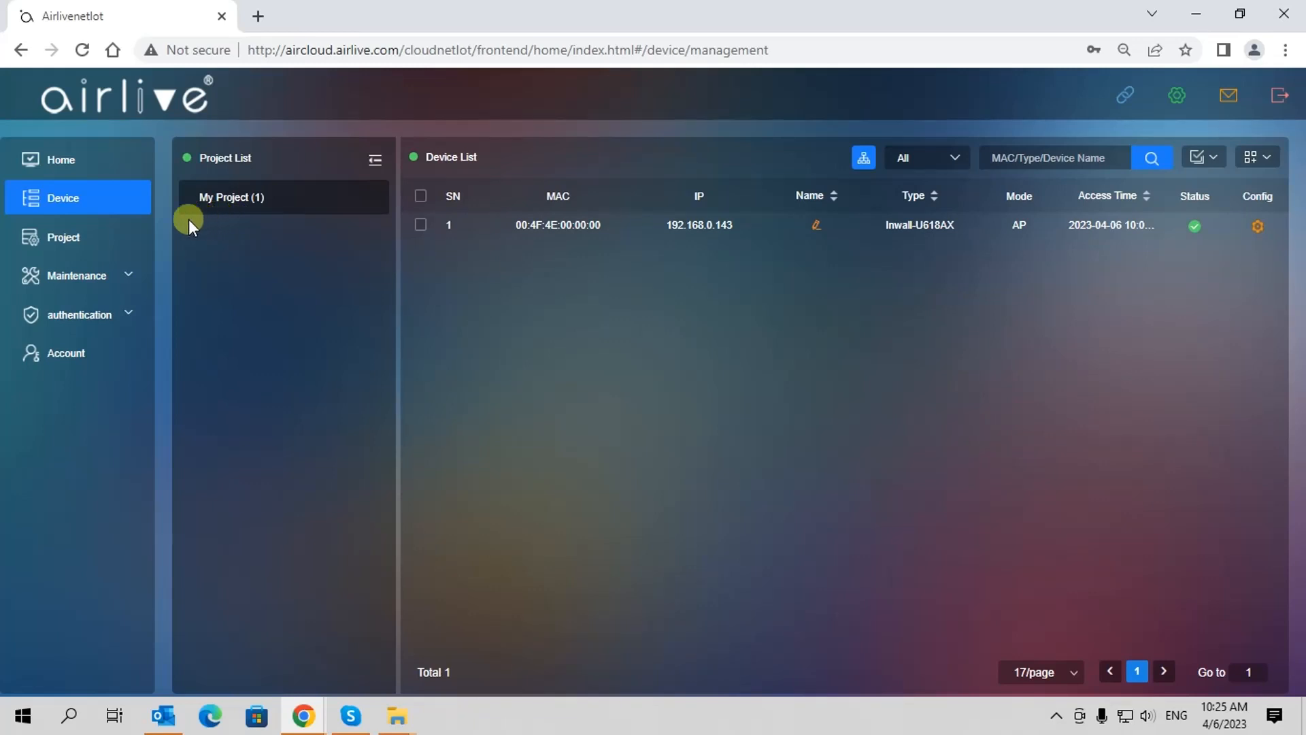
{"action": "left_click", "coordinate": [95, 241]}
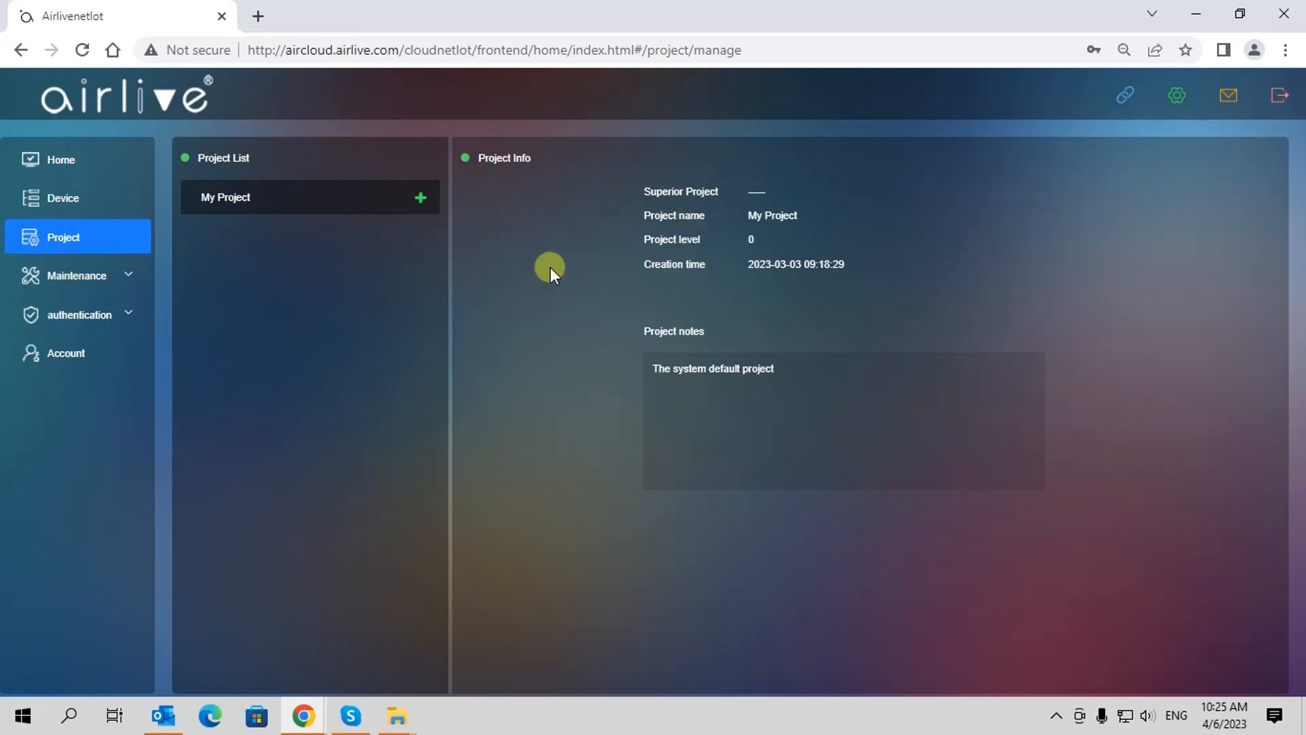
Add a sub-project named Demo under My Project with the note '5 Access Points'
{"action": "left_click", "coordinate": [419, 198]}
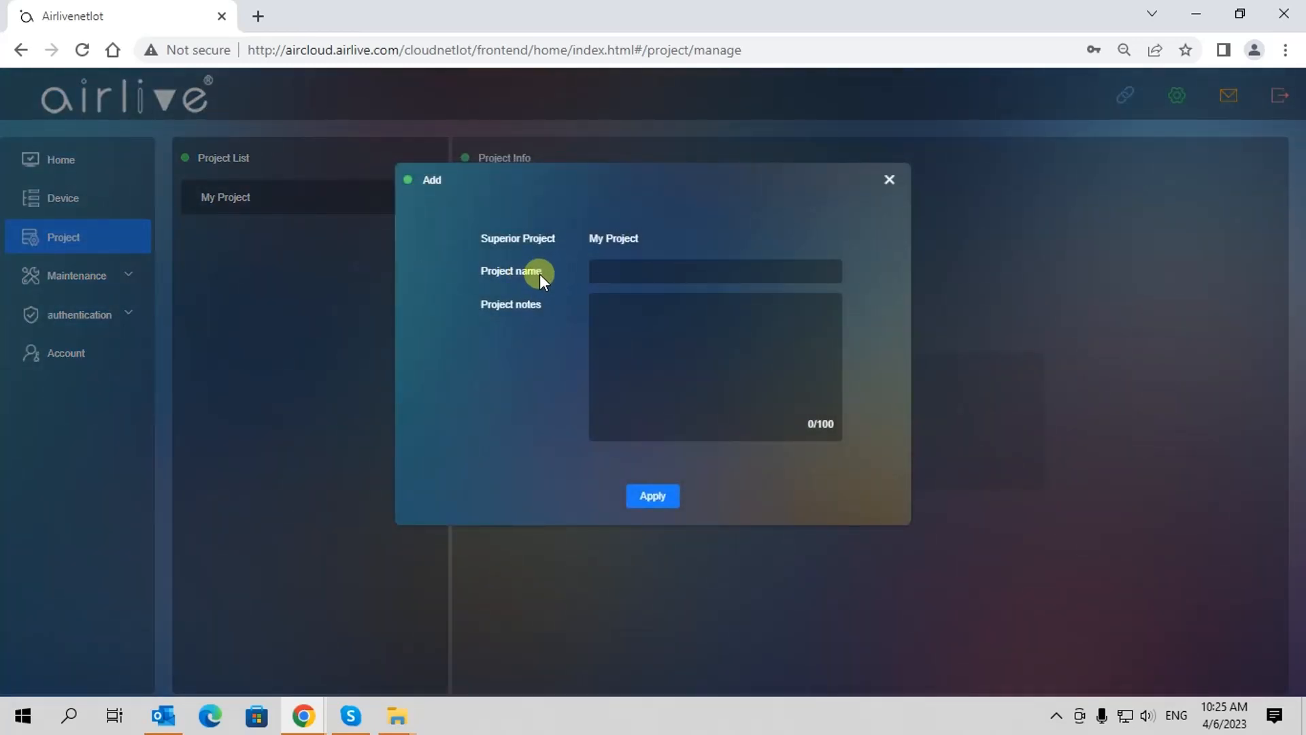
{"action": "left_click", "coordinate": [605, 270]}
{"action": "type", "text": "Dem"}
{"action": "type", "text": "o"}
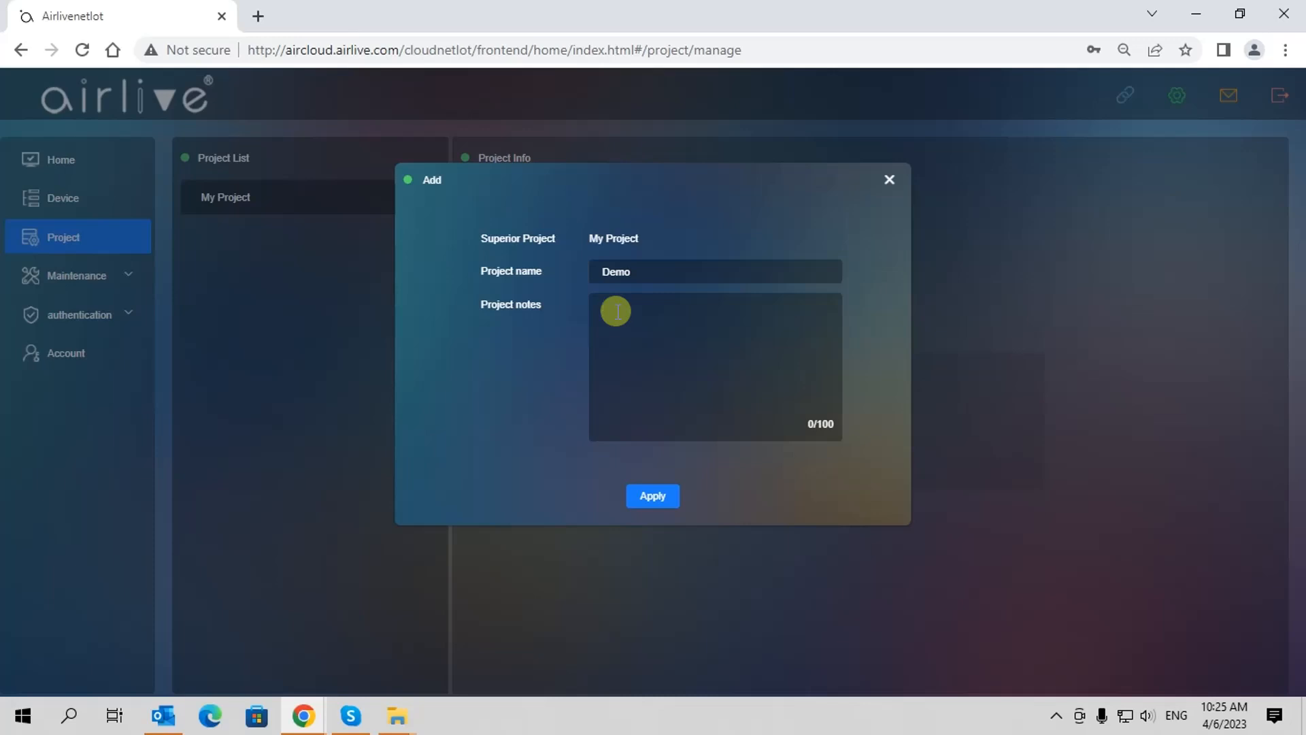
{"action": "left_click", "coordinate": [616, 311]}
{"action": "type", "text": "S"}
{"action": "type", "text": " A"}
{"action": "type", "text": "ccess "}
{"action": "type", "text": "Point"}
{"action": "type", "text": "s"}
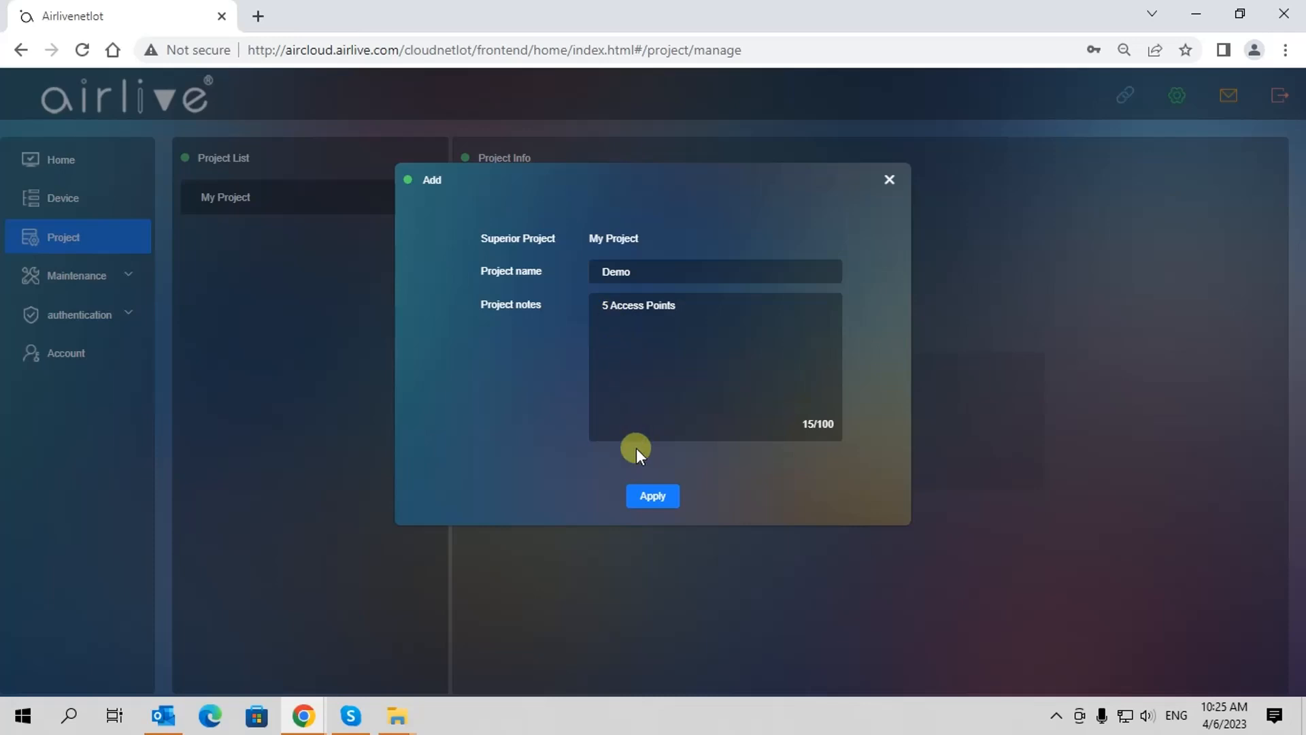
{"action": "left_click", "coordinate": [652, 497]}
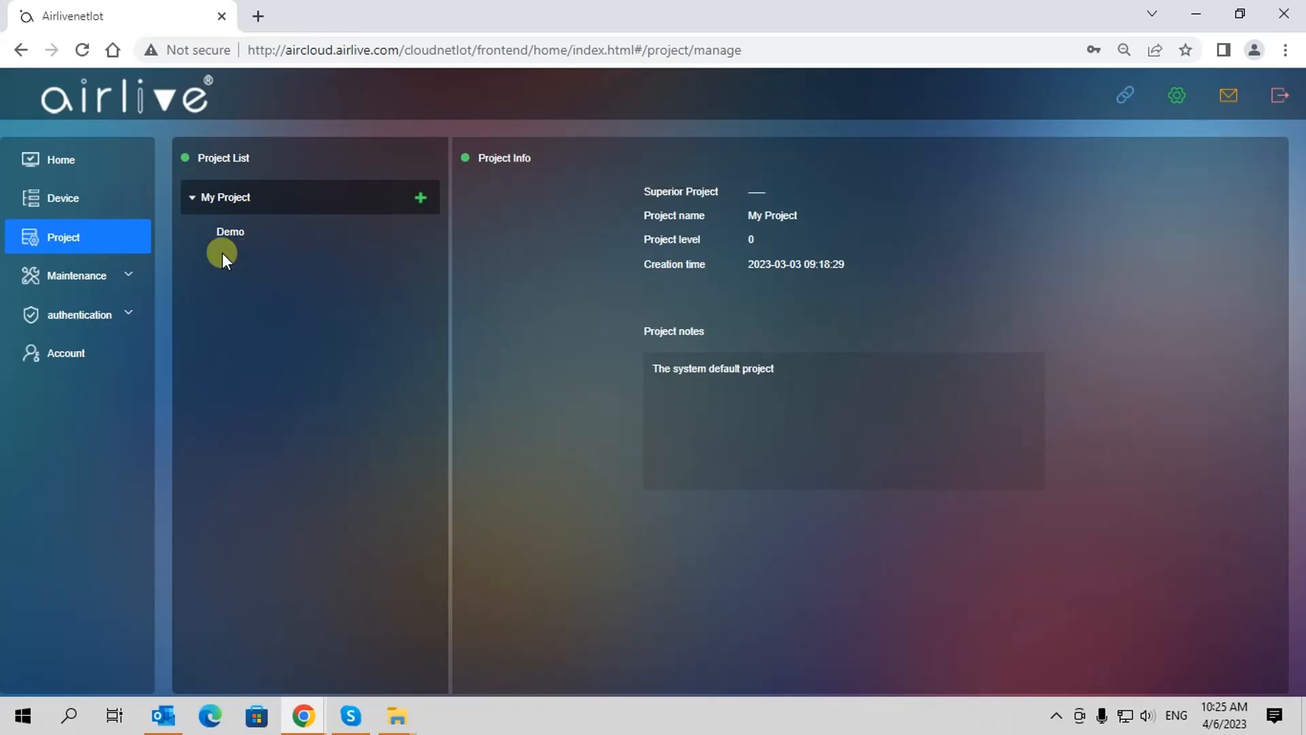
Return to the Device page, where Demo now appears under My Project
{"action": "mouse_move", "coordinate": [259, 245]}
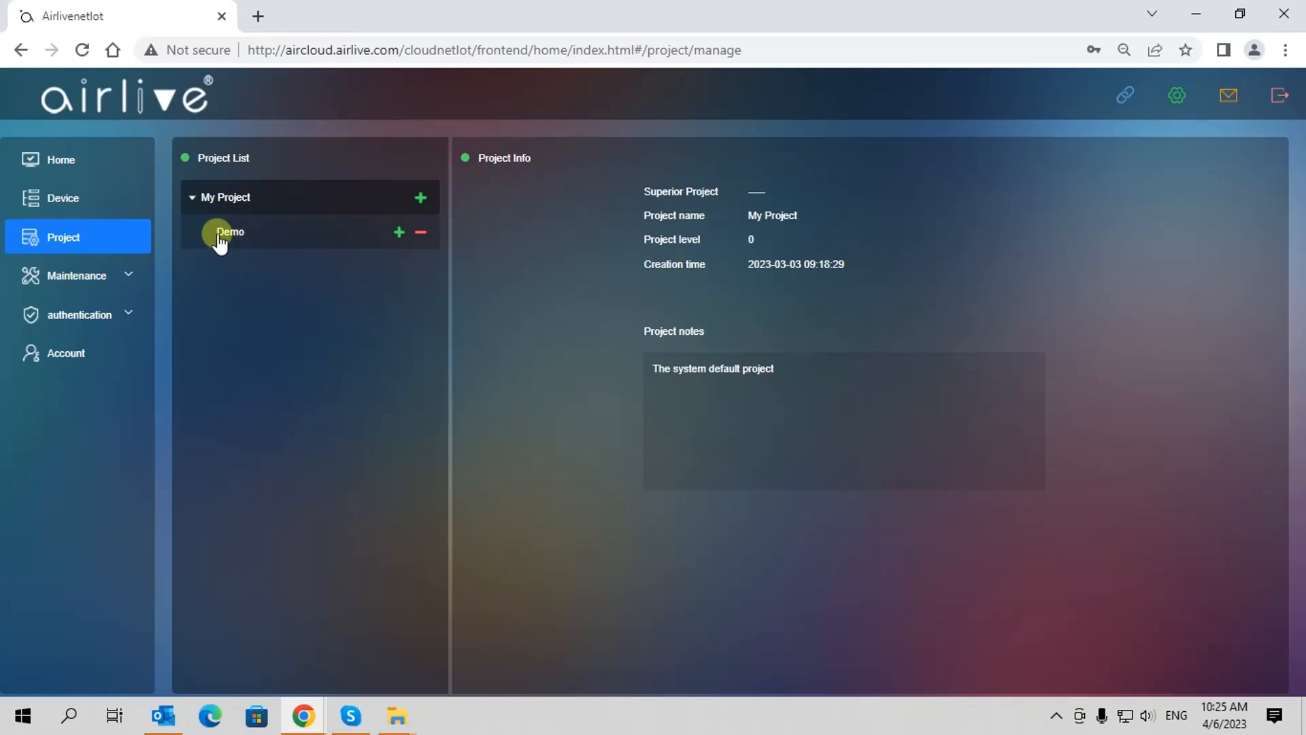
{"action": "left_click", "coordinate": [60, 198]}
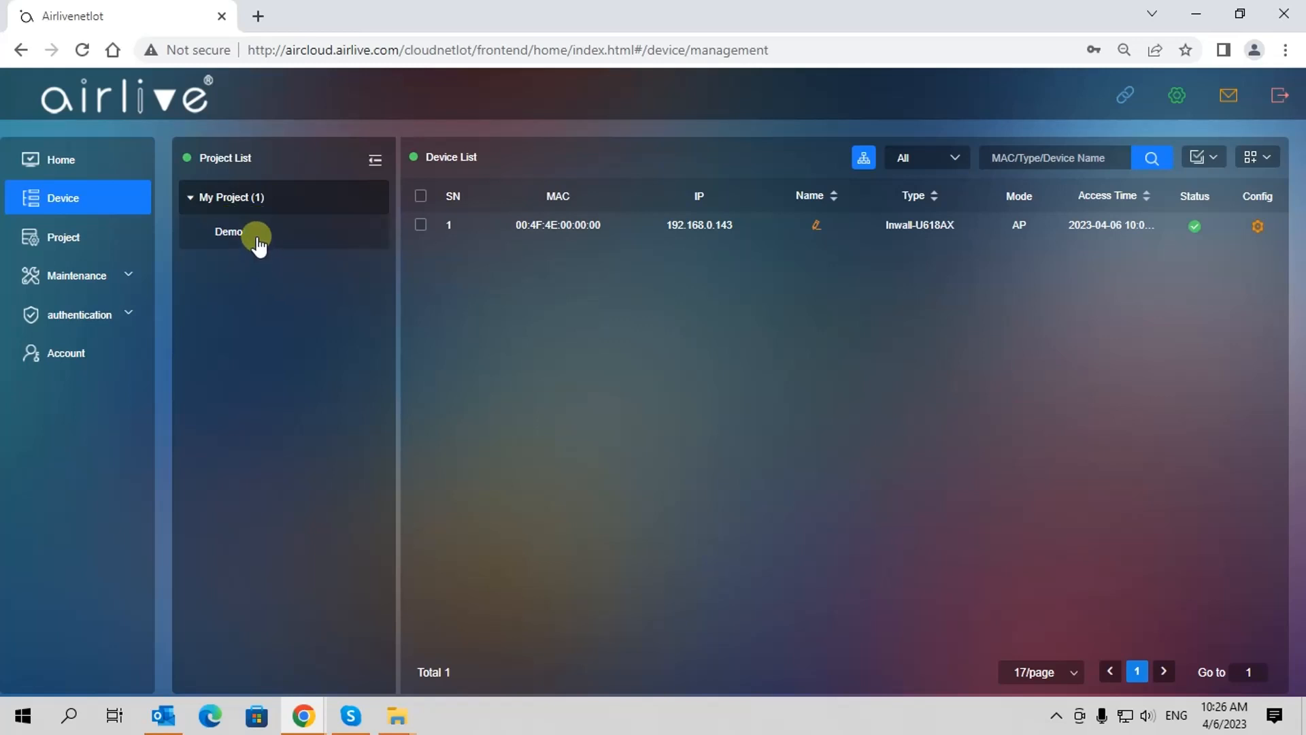
Allocate the Inwall-U618AX from My Project to the Demo project using batch Device allocation
{"action": "left_click", "coordinate": [257, 235]}
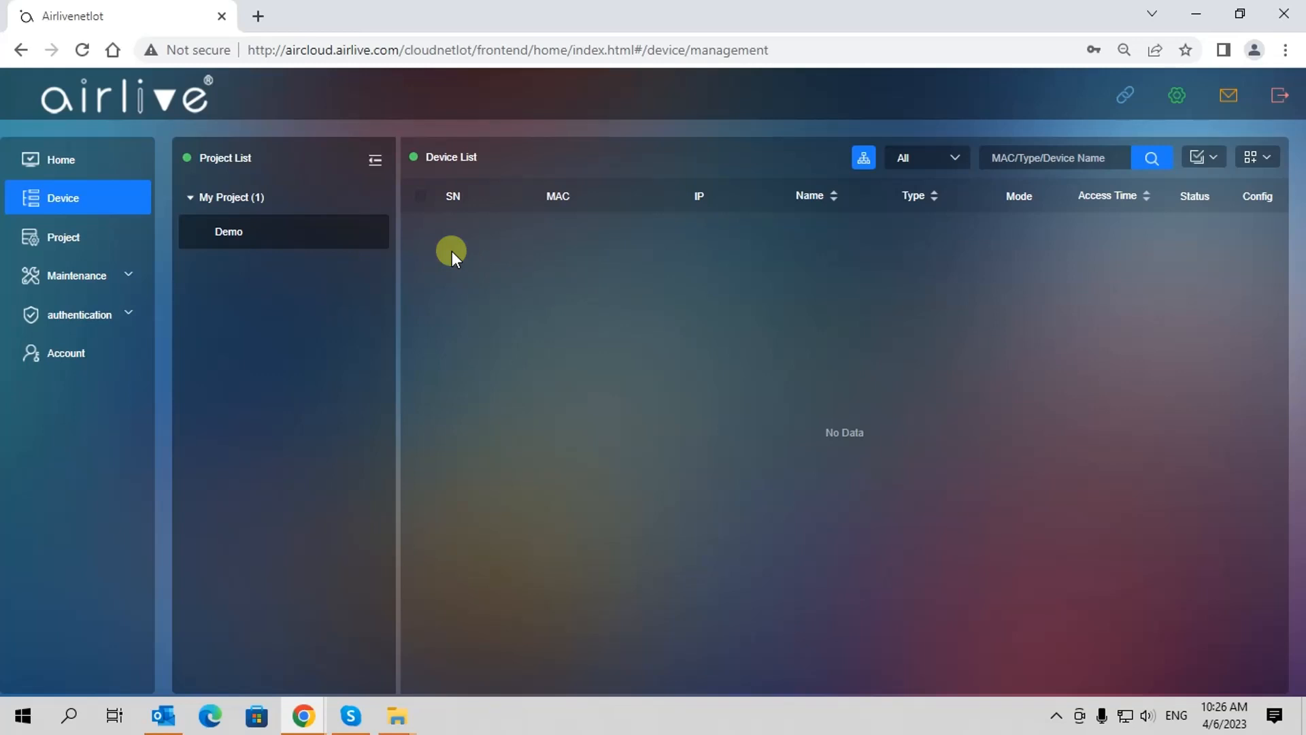
{"action": "left_click", "coordinate": [284, 199]}
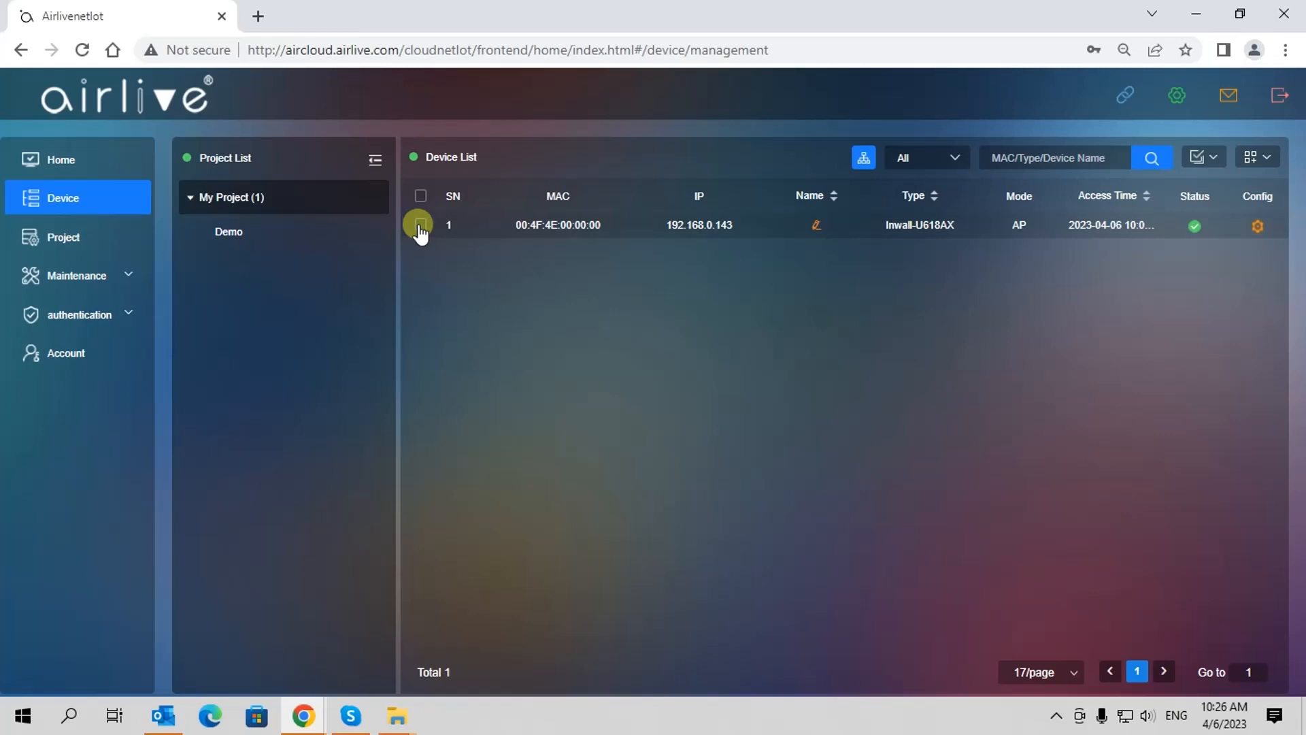
{"action": "left_click", "coordinate": [420, 226]}
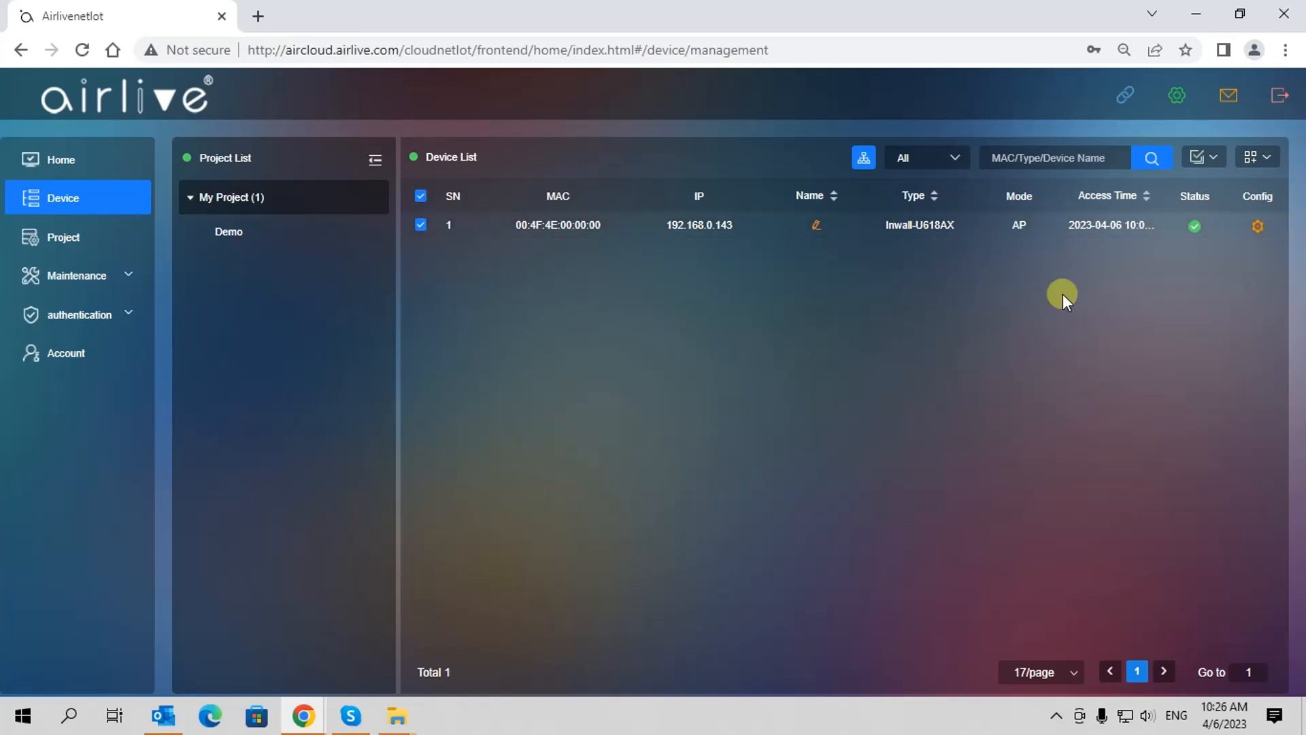
{"action": "left_click", "coordinate": [1216, 158]}
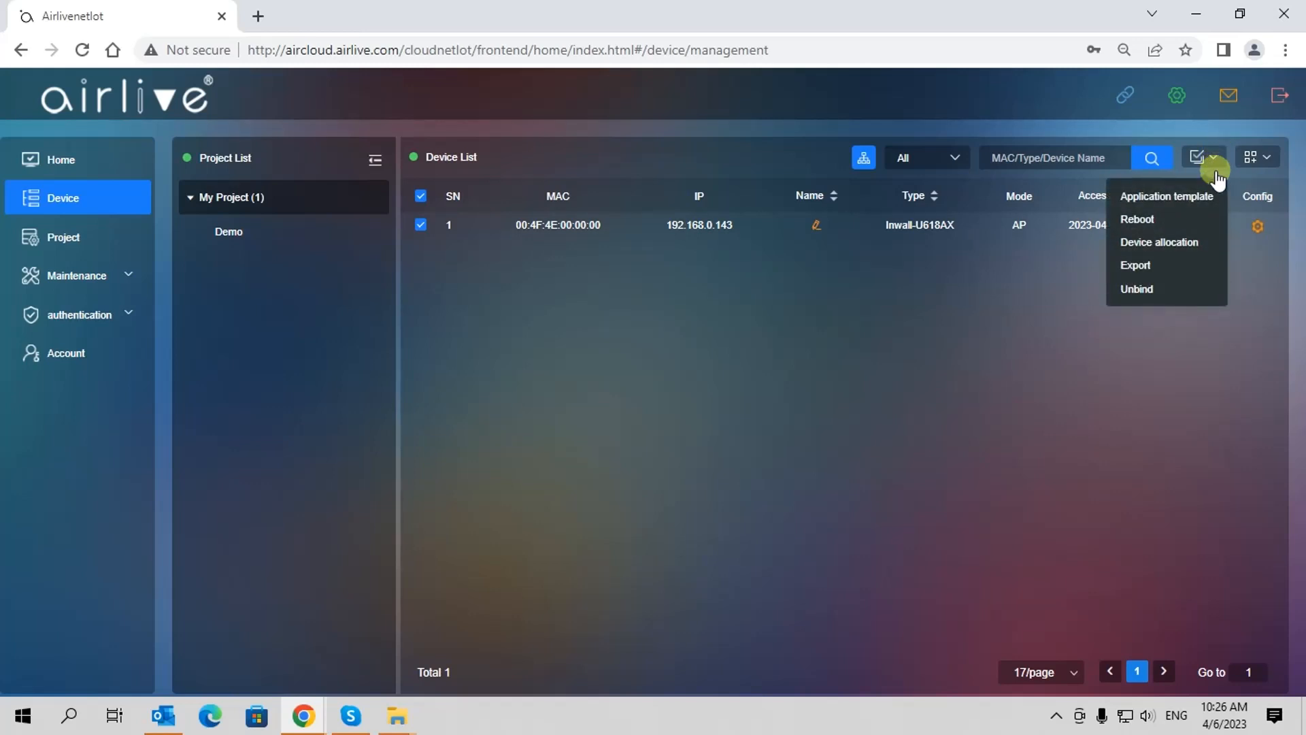
{"action": "left_click", "coordinate": [1159, 243]}
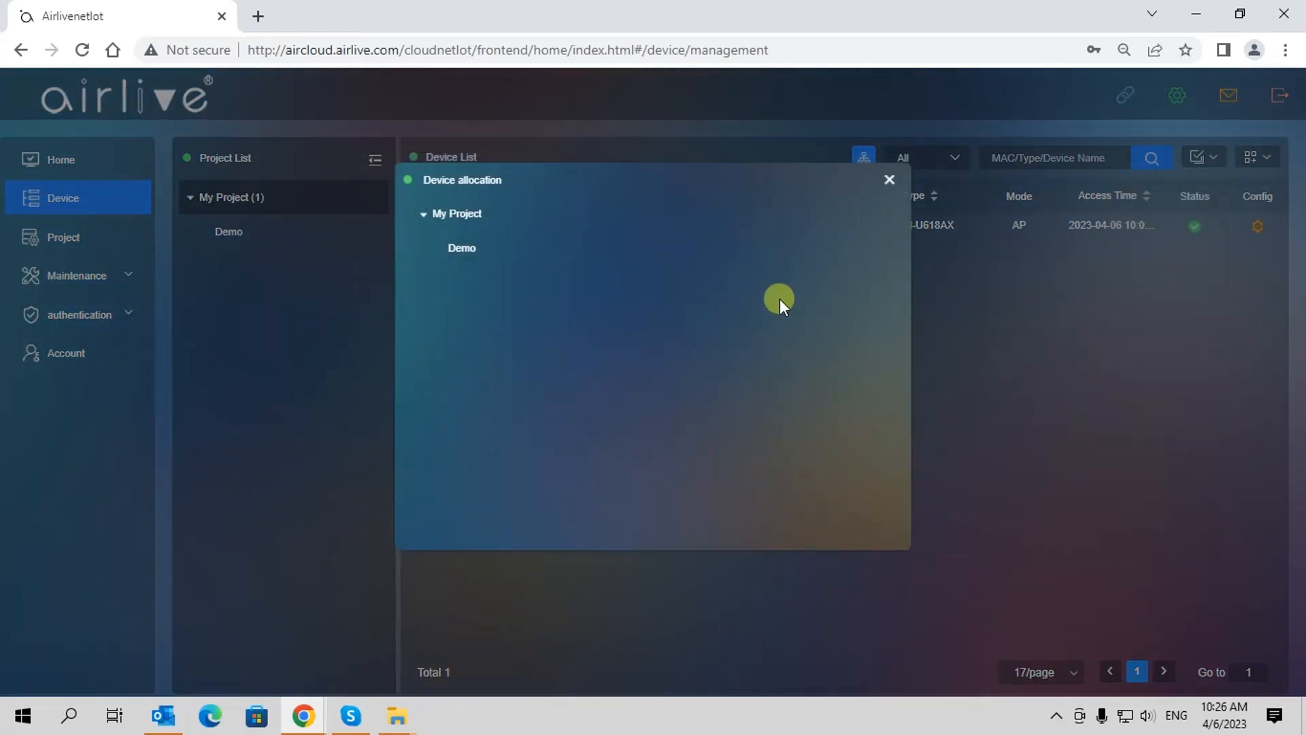
{"action": "left_click", "coordinate": [458, 249]}
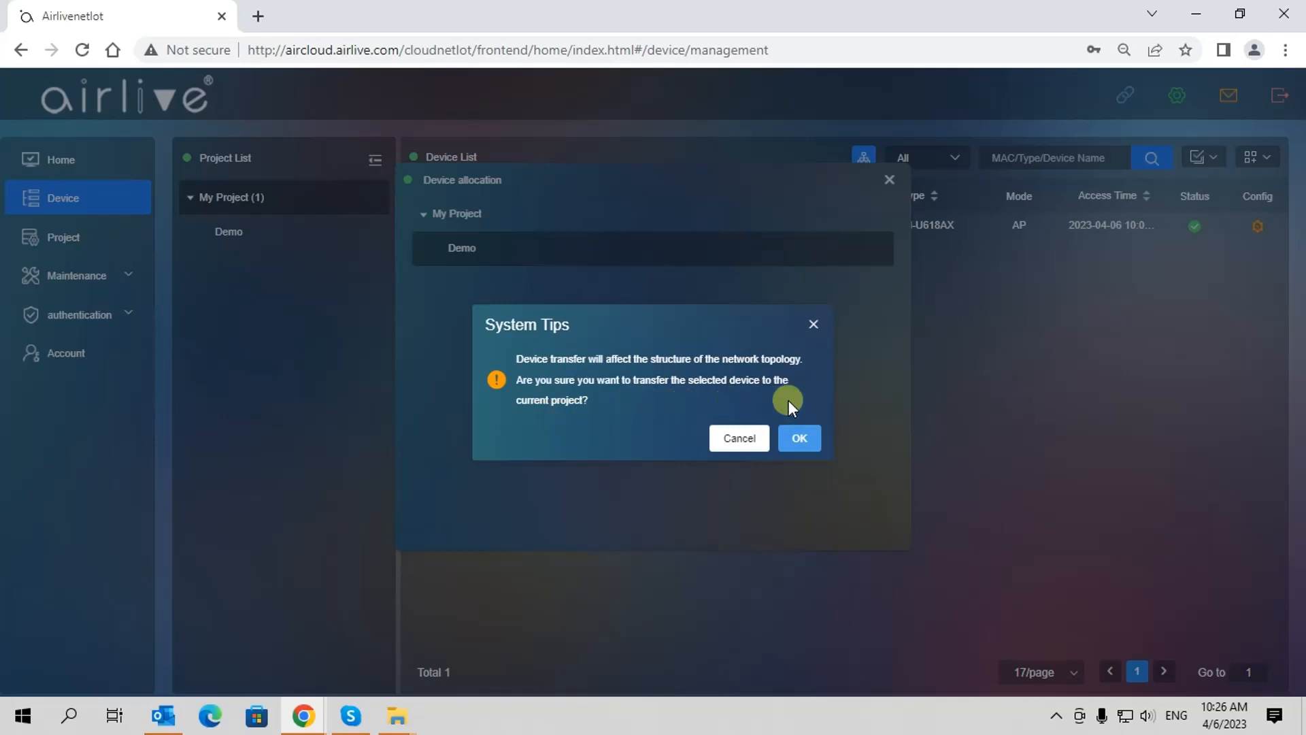
{"action": "left_click", "coordinate": [801, 439]}
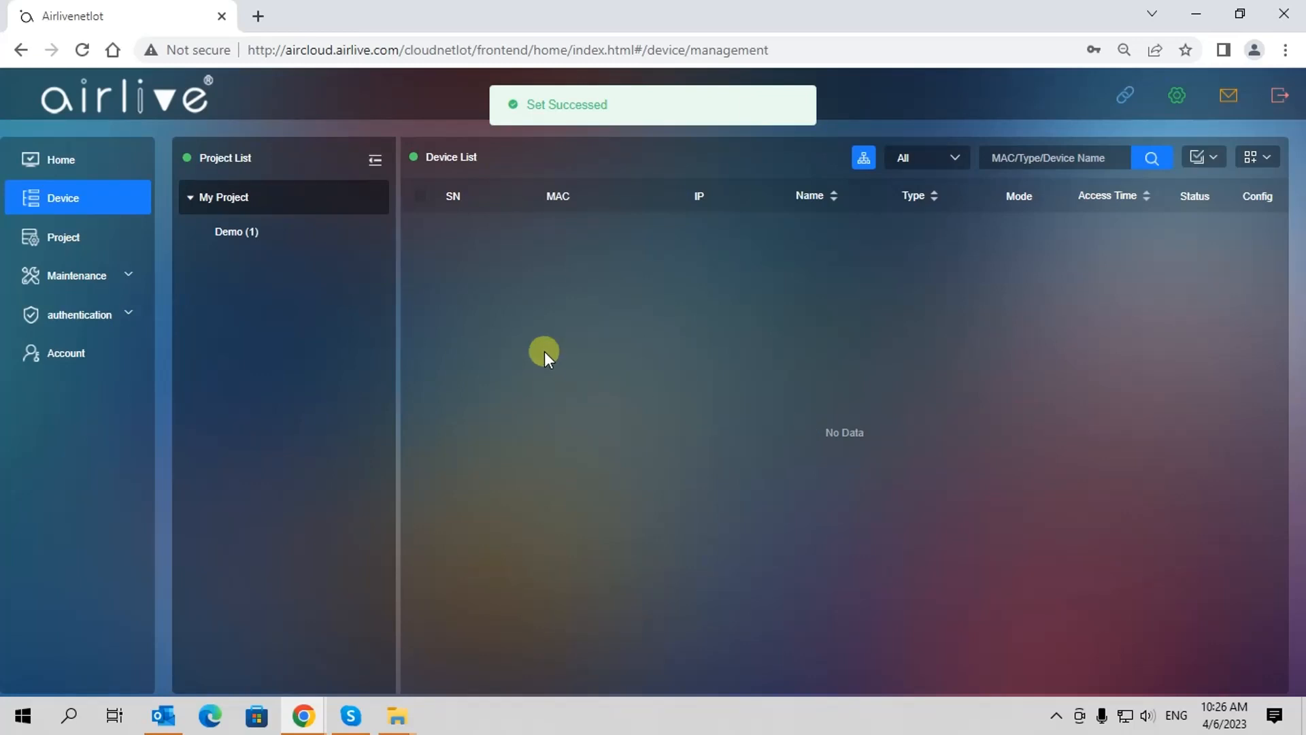
Rename the Inwall-U618AX in the Demo project's device list to InWallAP
{"action": "left_click", "coordinate": [229, 238]}
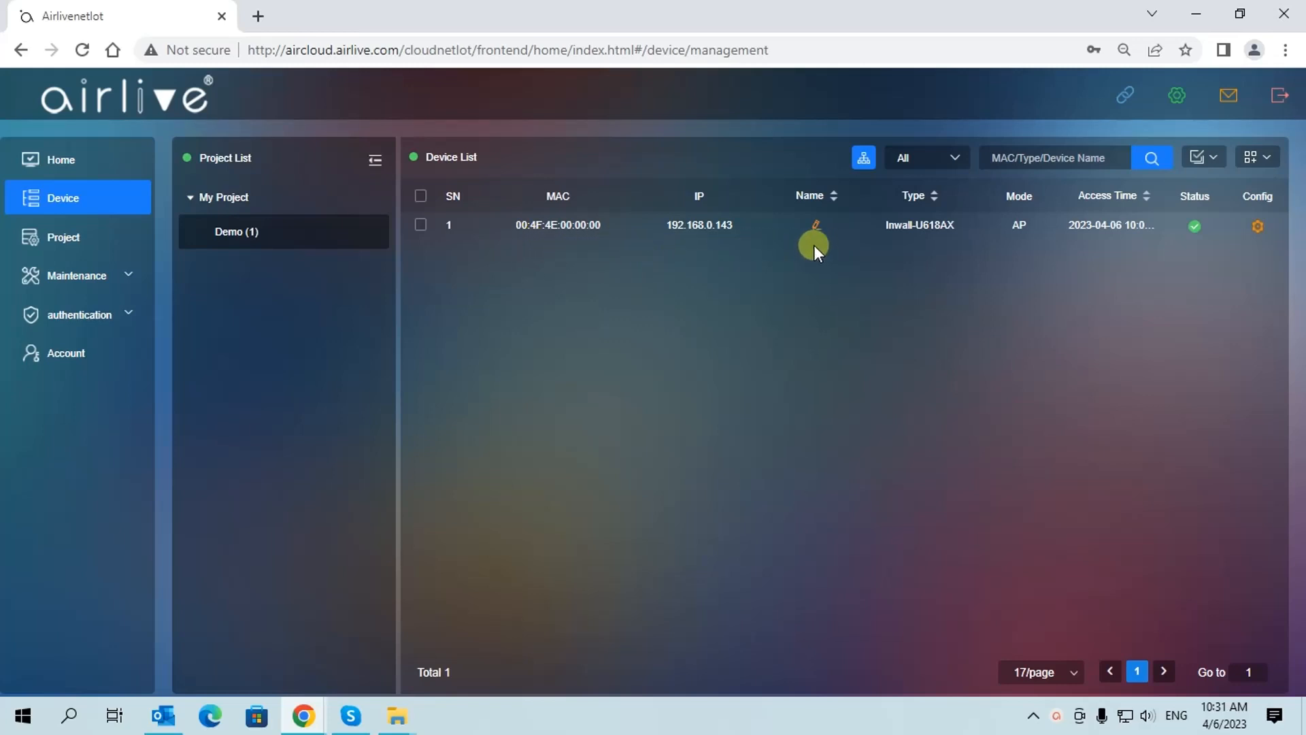
{"action": "left_click", "coordinate": [815, 225]}
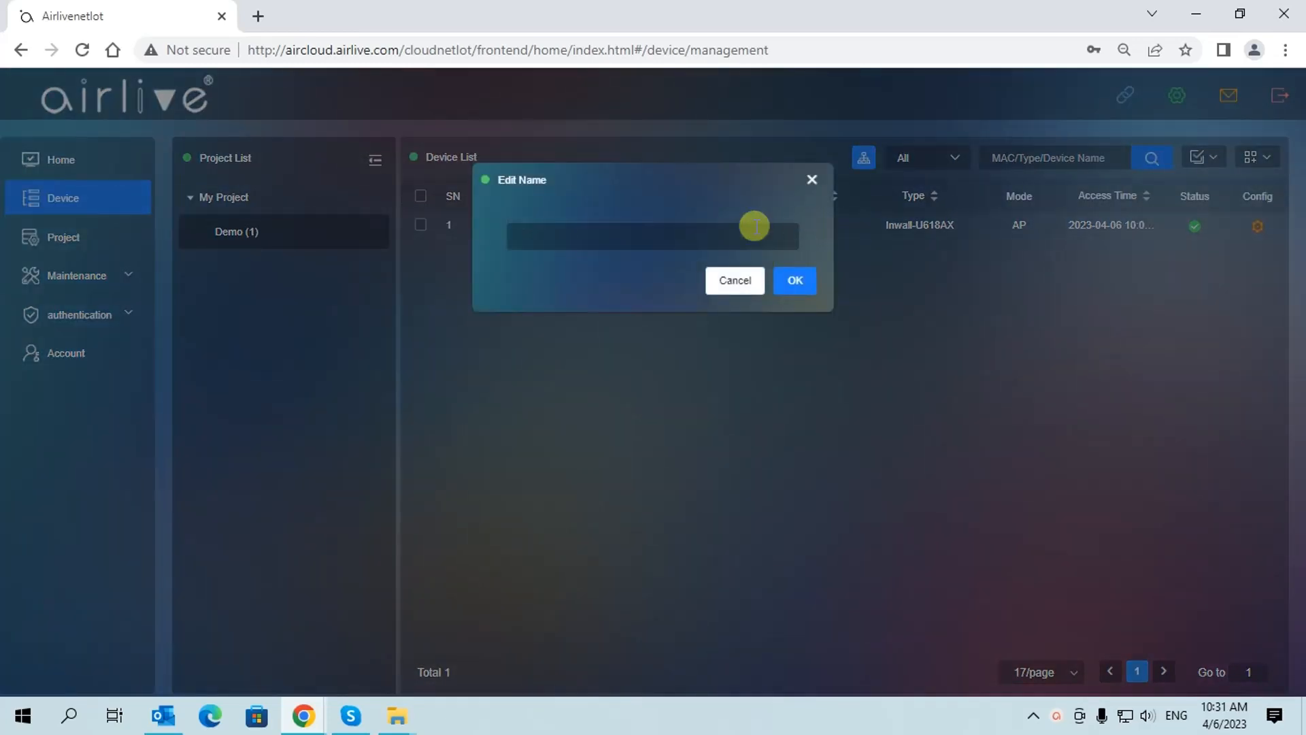
{"action": "left_click", "coordinate": [542, 238]}
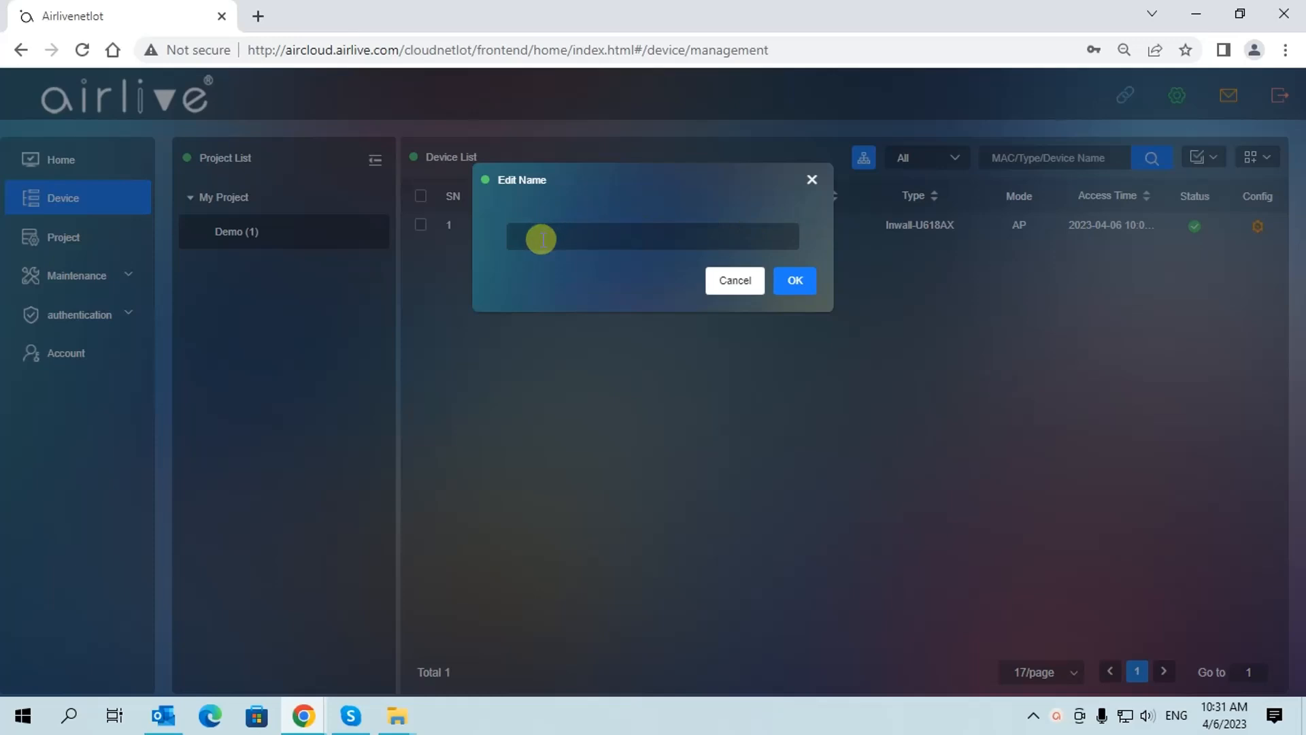
{"action": "type", "text": "InWallAP"}
{"action": "left_click", "coordinate": [797, 283]}
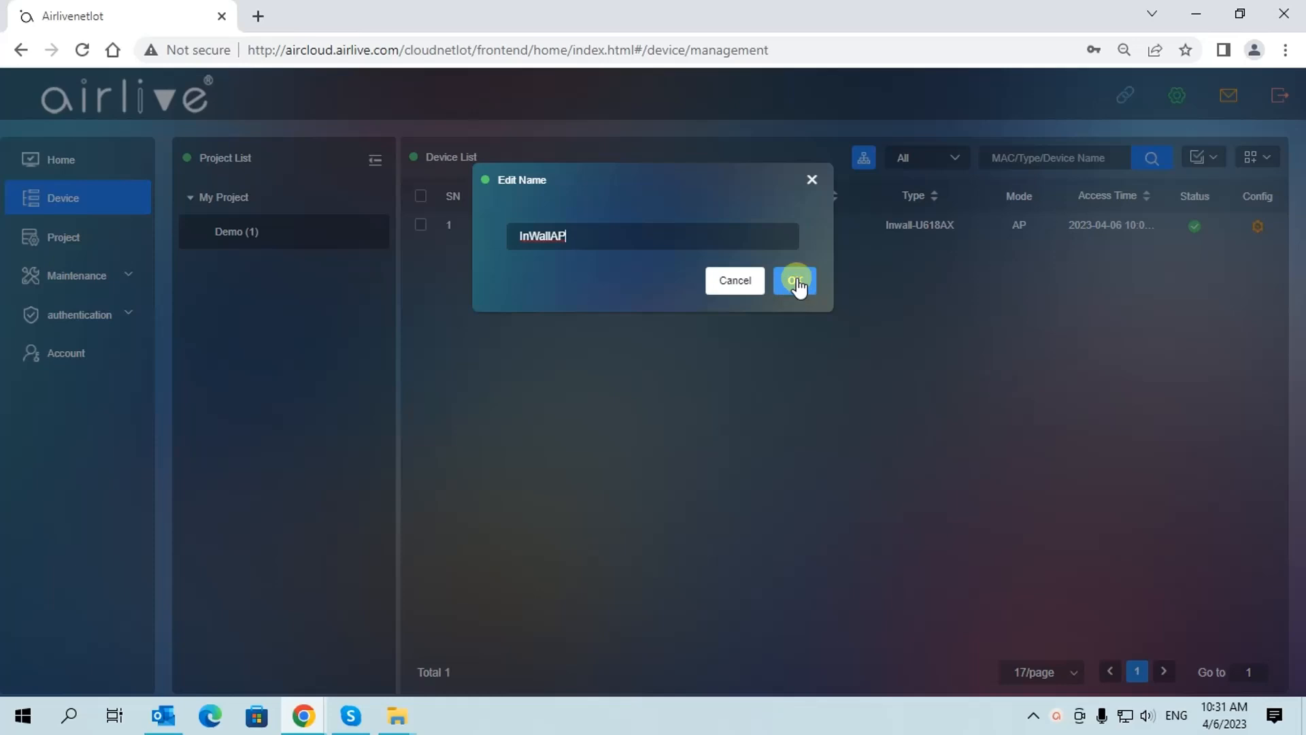
{"action": "left_click", "coordinate": [796, 281]}
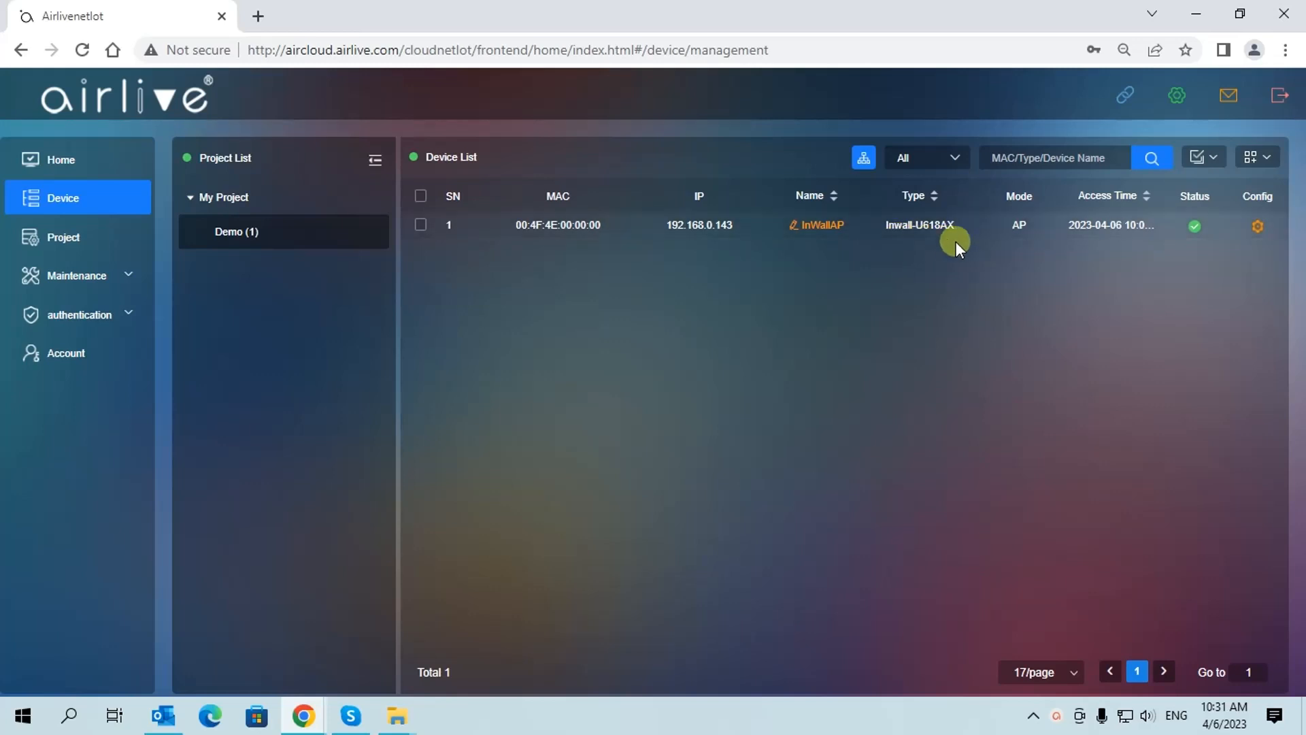
Review InWallAP's 2G, 5G, WiFi User, NetWork, User List and Other info pages, then its WiFi settings
{"action": "left_click", "coordinate": [1257, 227]}
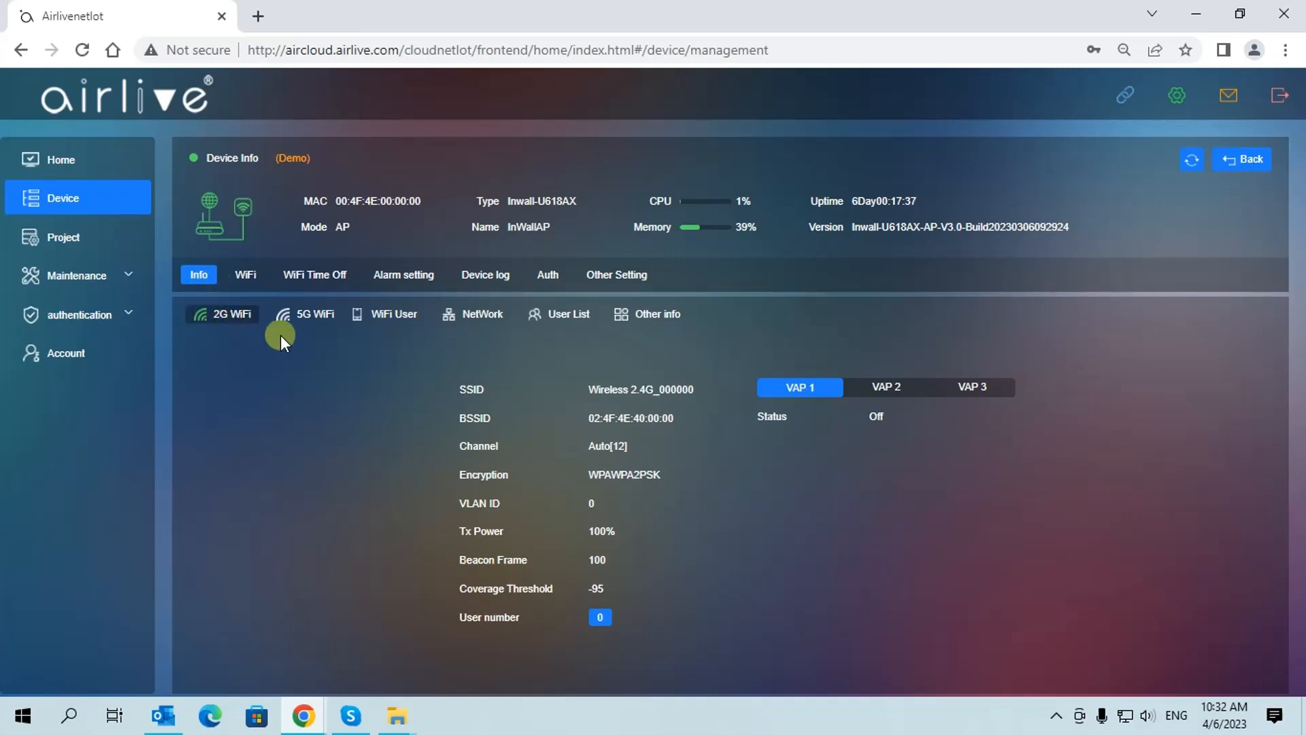
{"action": "left_click", "coordinate": [304, 317]}
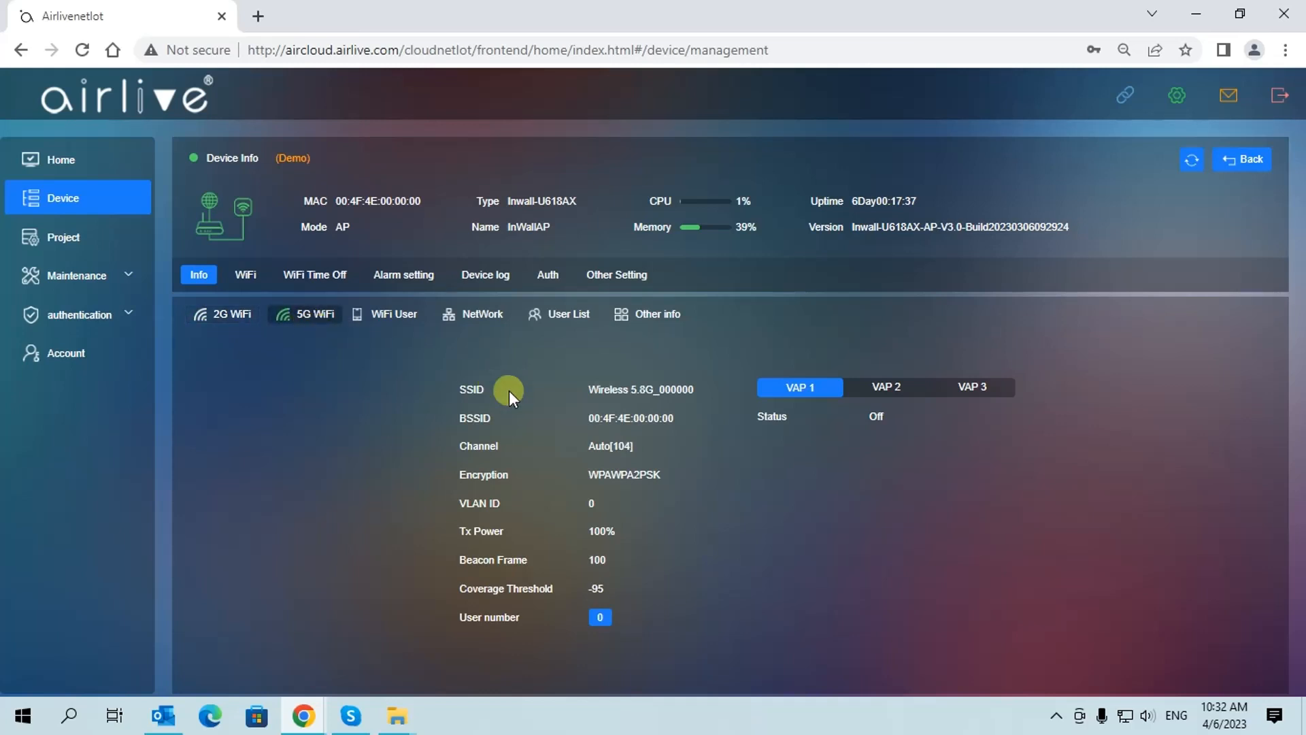
{"action": "left_click", "coordinate": [389, 316]}
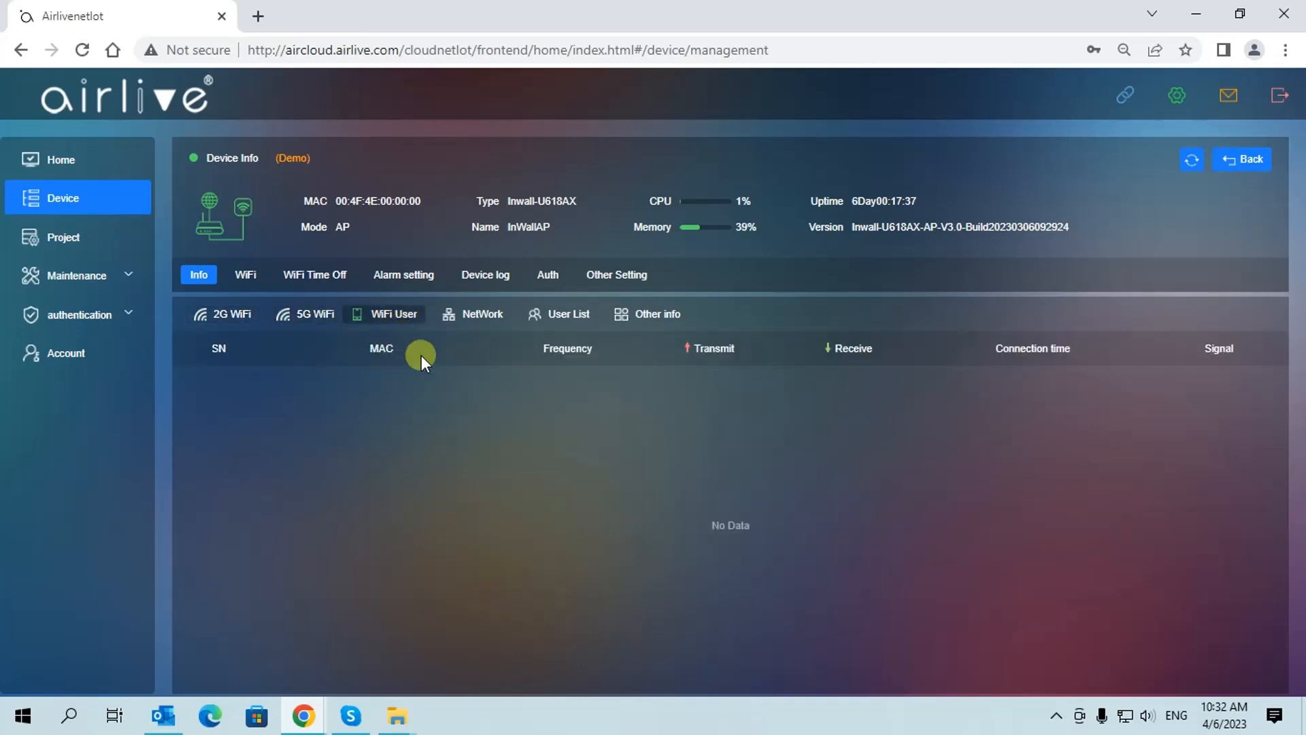
{"action": "left_click", "coordinate": [474, 327]}
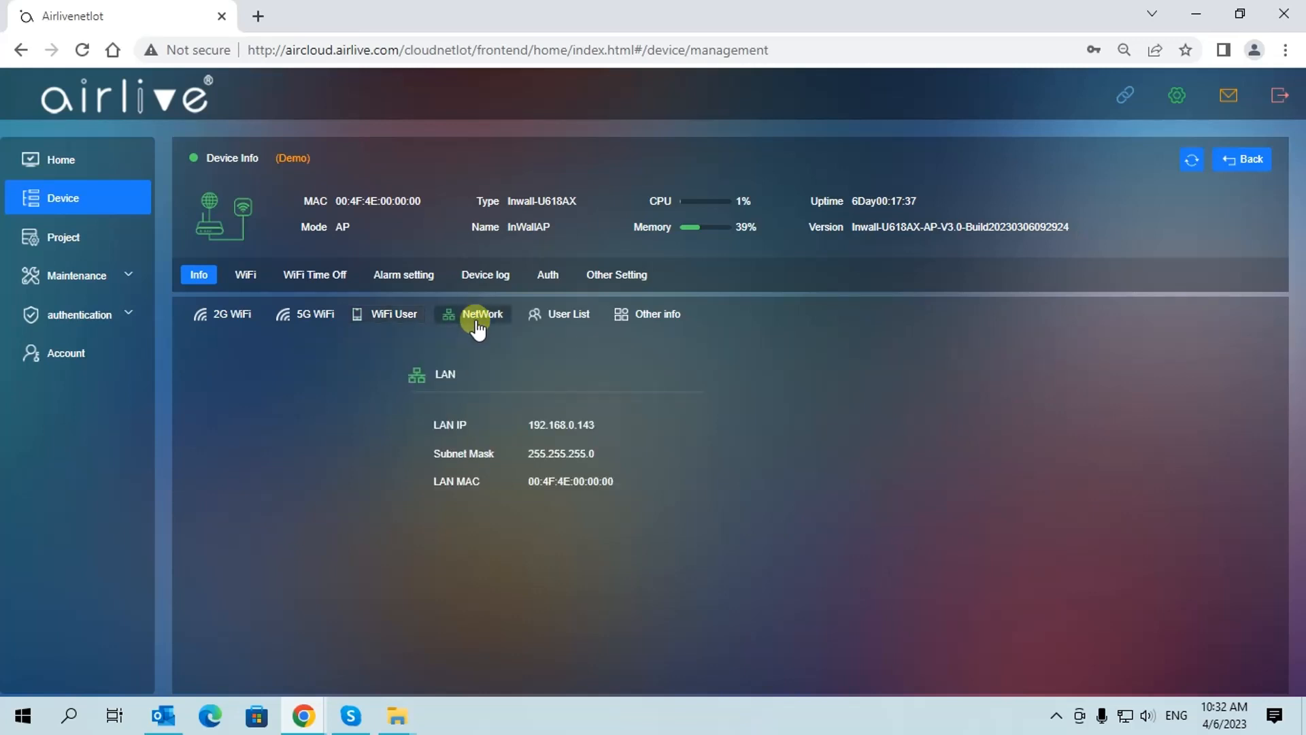
{"action": "left_click", "coordinate": [561, 320]}
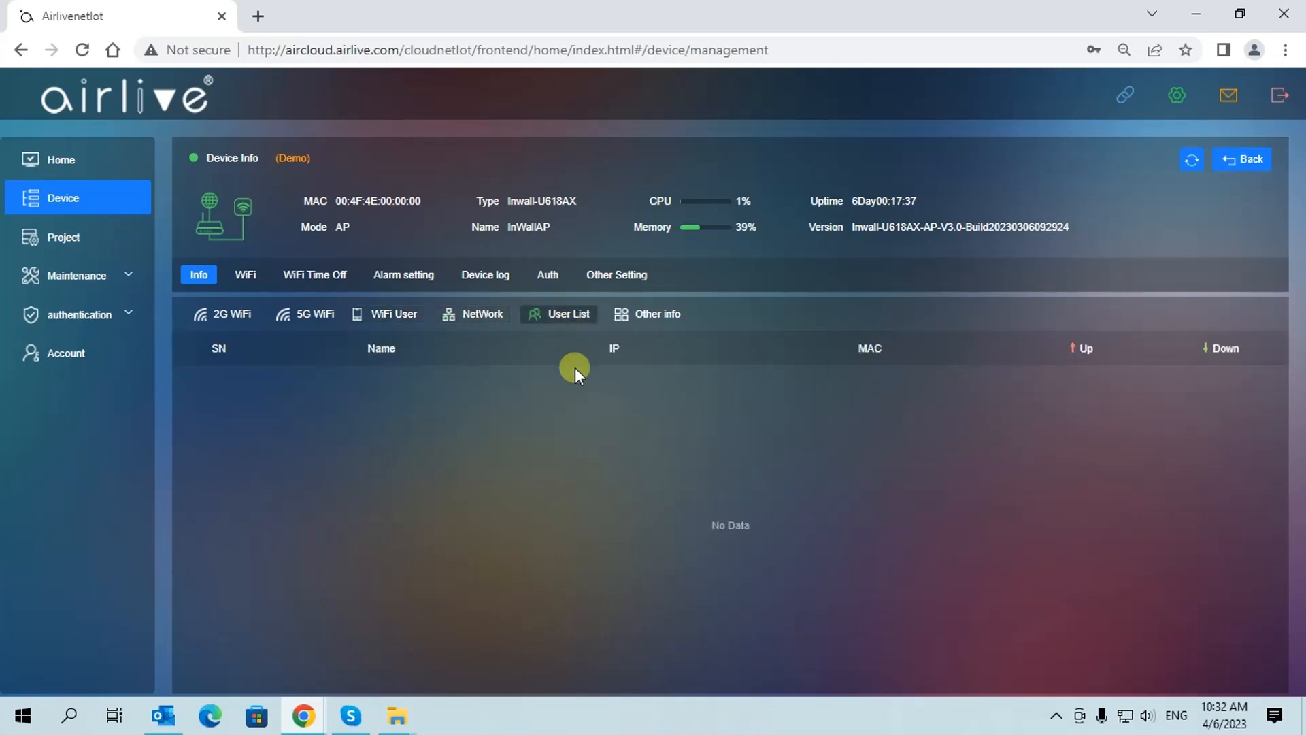
{"action": "left_click", "coordinate": [657, 315]}
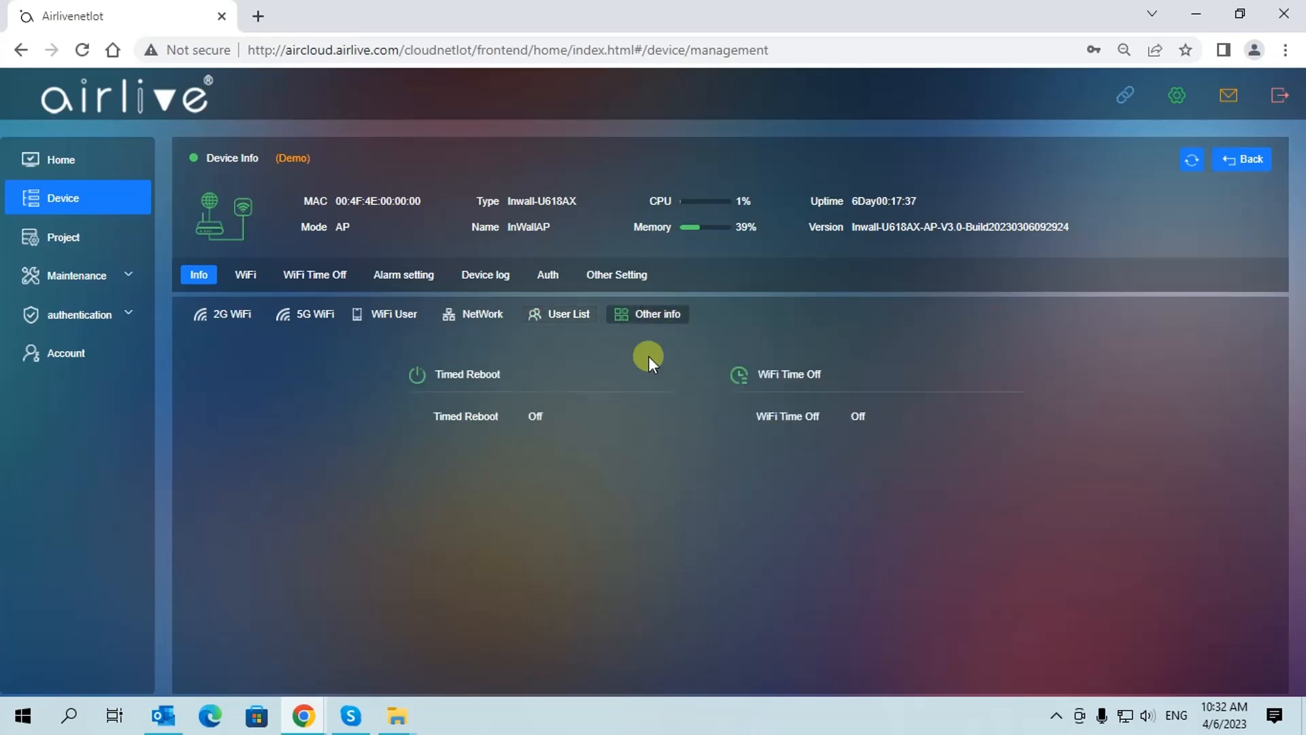
{"action": "left_click", "coordinate": [232, 319]}
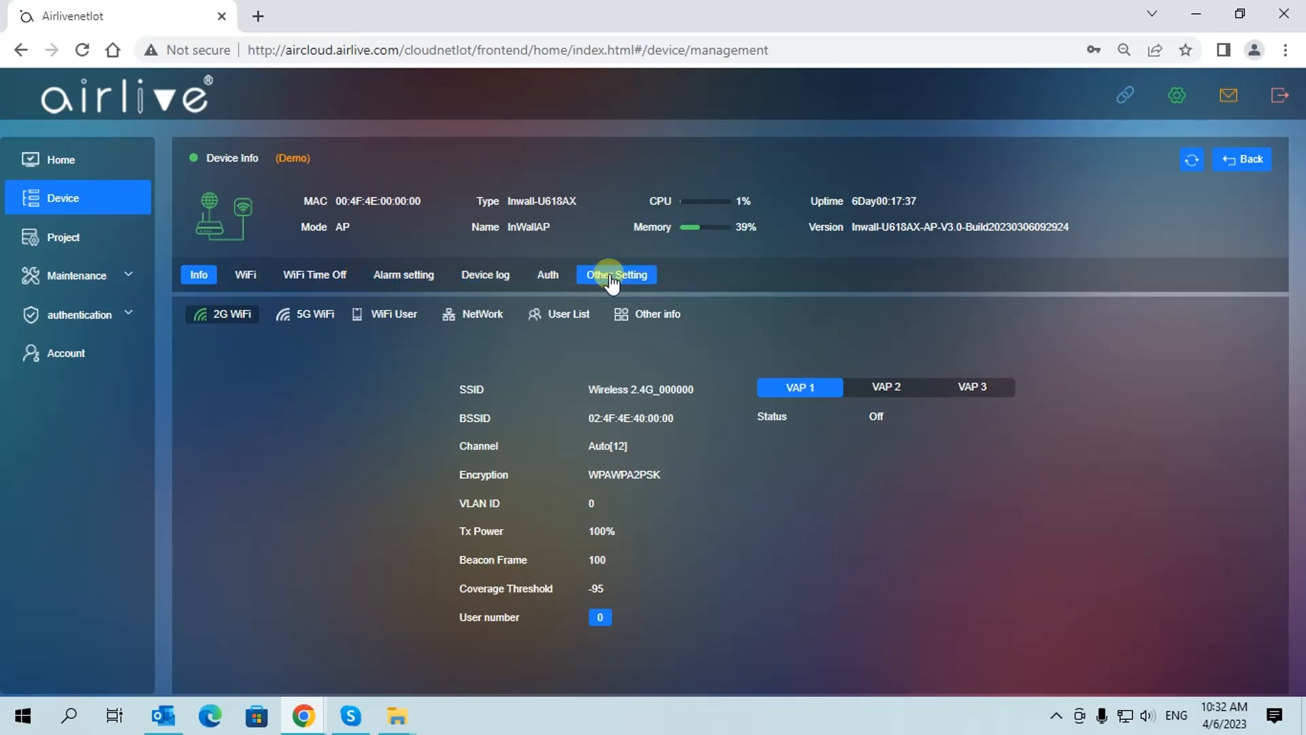
{"action": "left_click", "coordinate": [246, 277]}
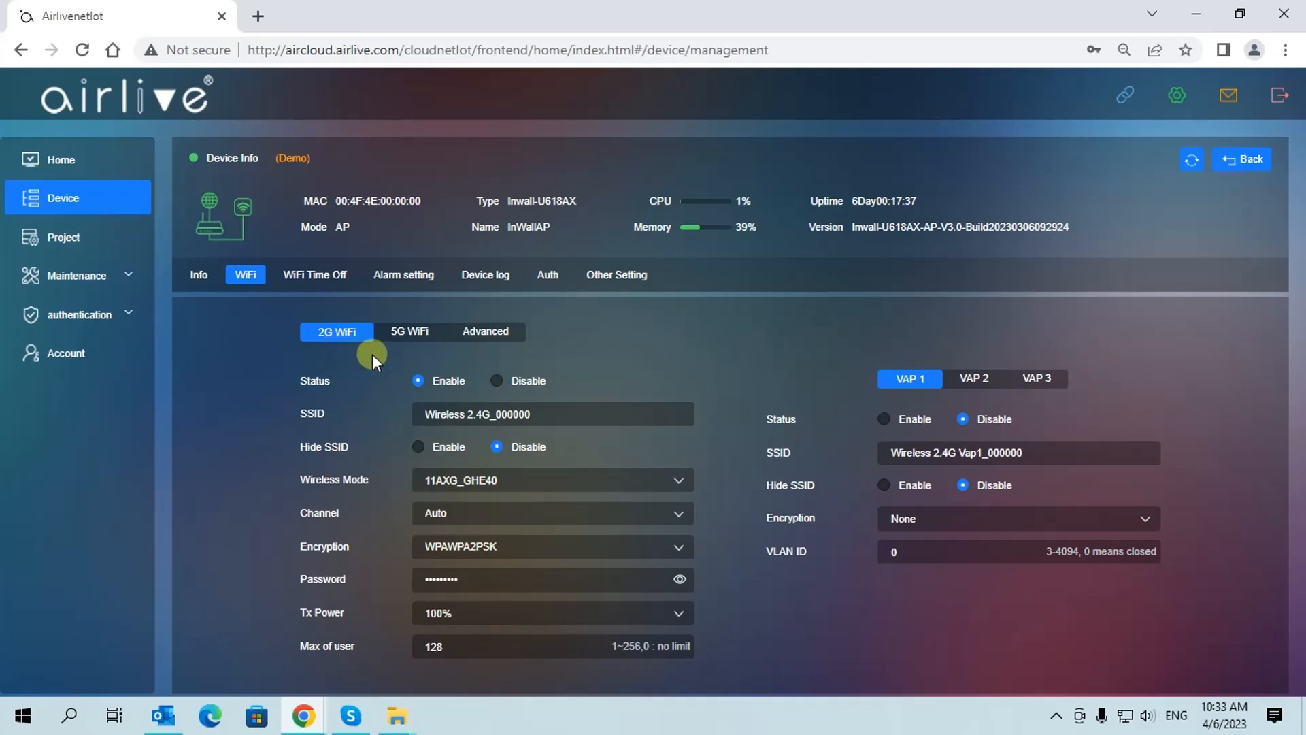
{"action": "left_click", "coordinate": [410, 334]}
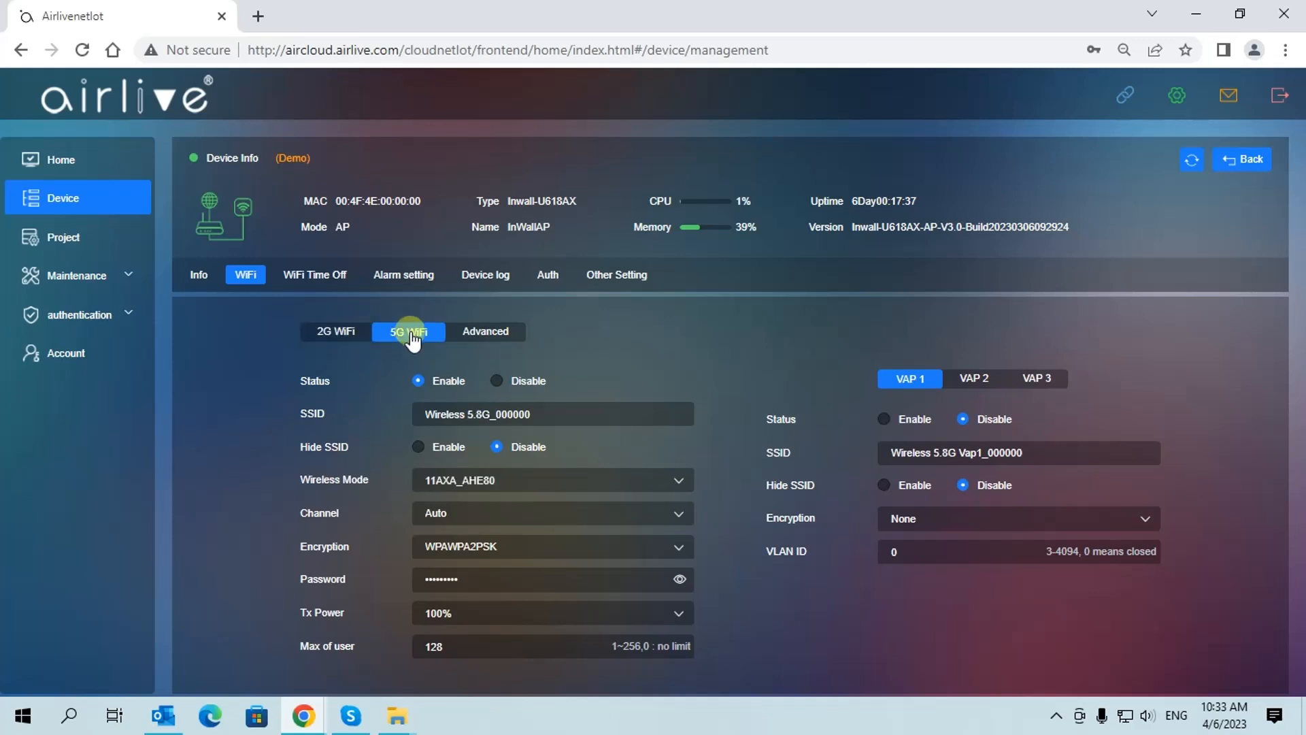
{"action": "left_click", "coordinate": [485, 333]}
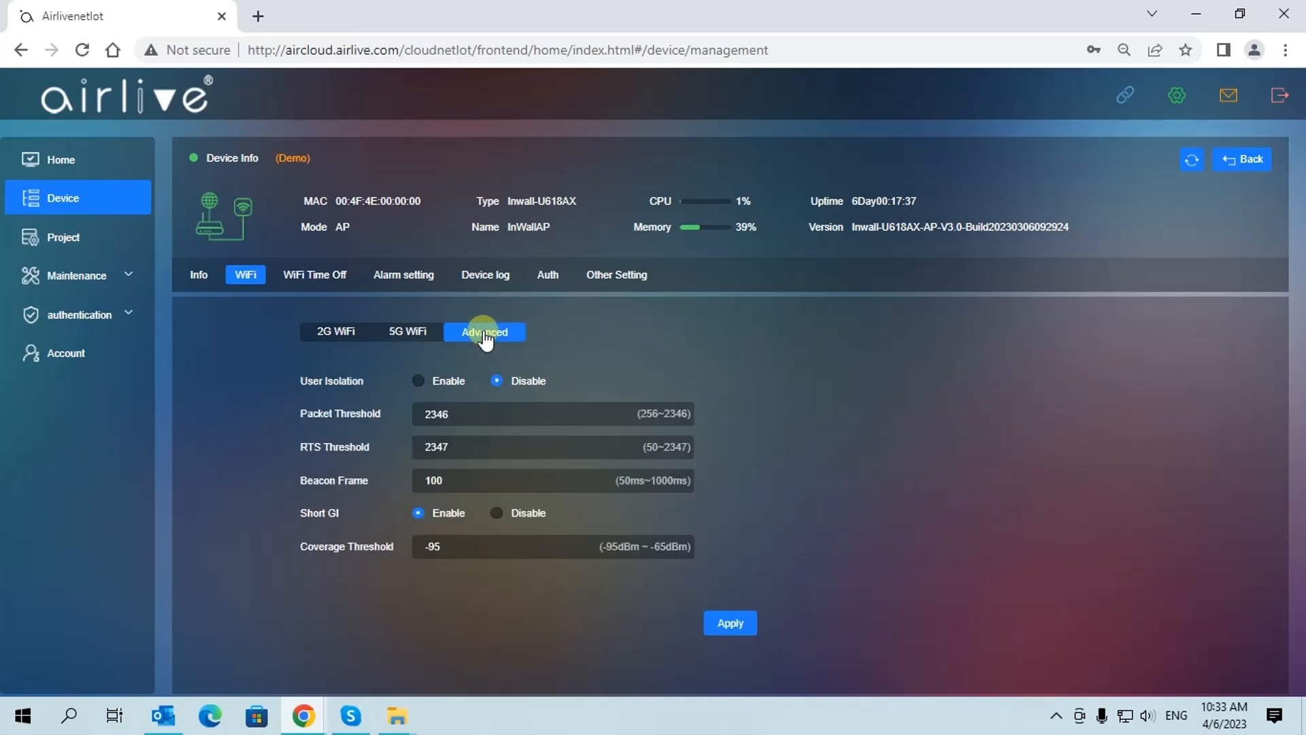
{"action": "left_click", "coordinate": [331, 337]}
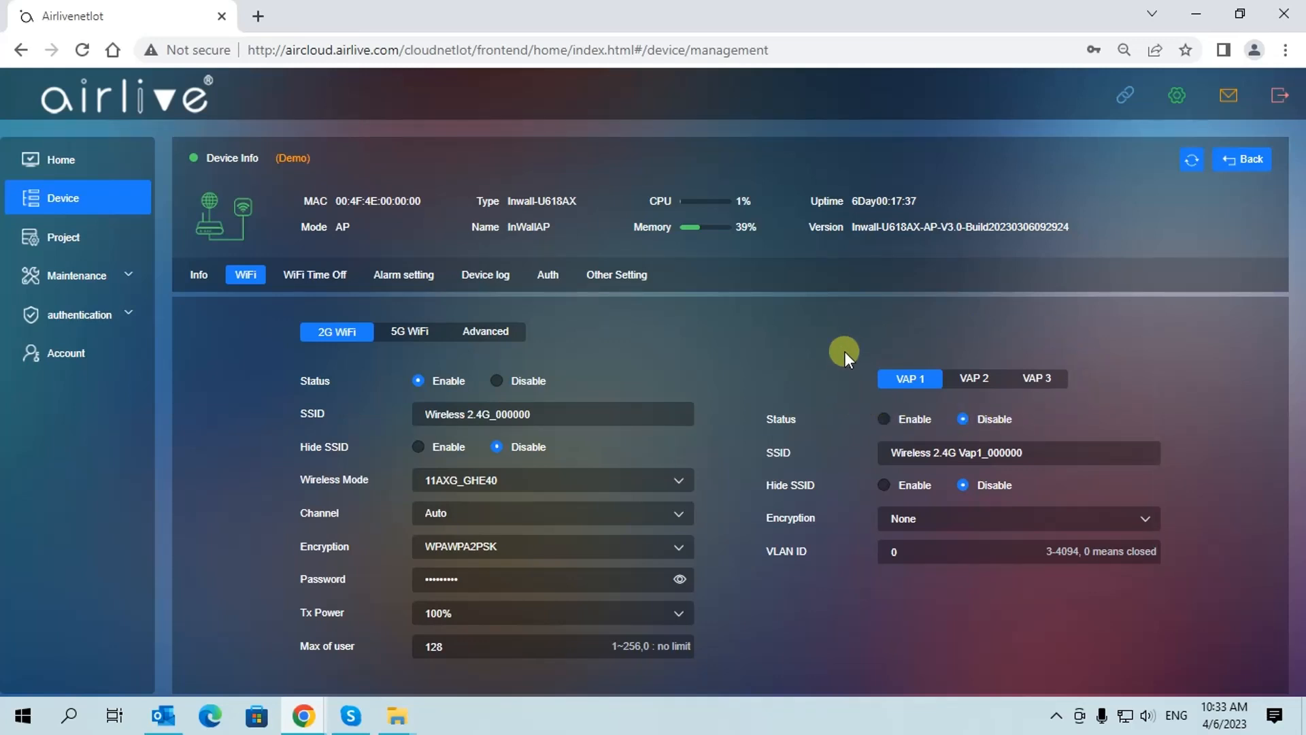
{"action": "left_click", "coordinate": [969, 380]}
{"action": "left_click", "coordinate": [1036, 379]}
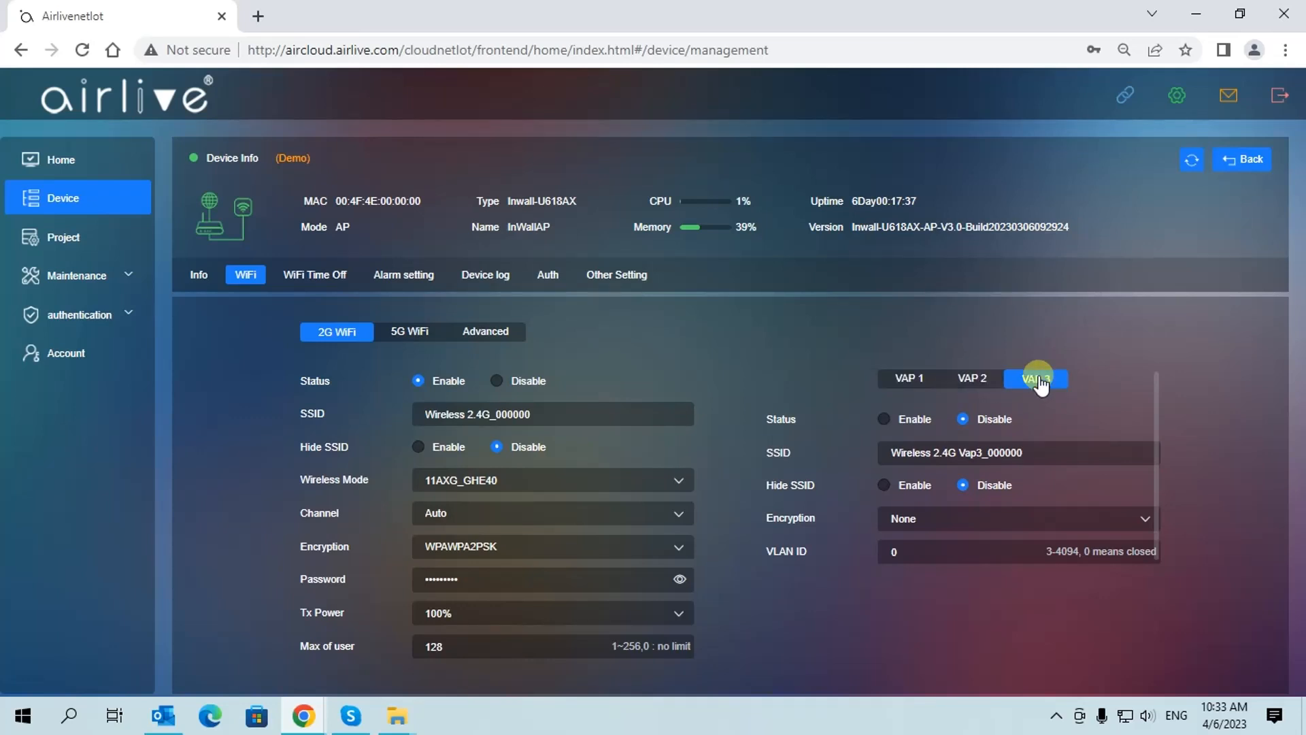
{"action": "left_click", "coordinate": [900, 381]}
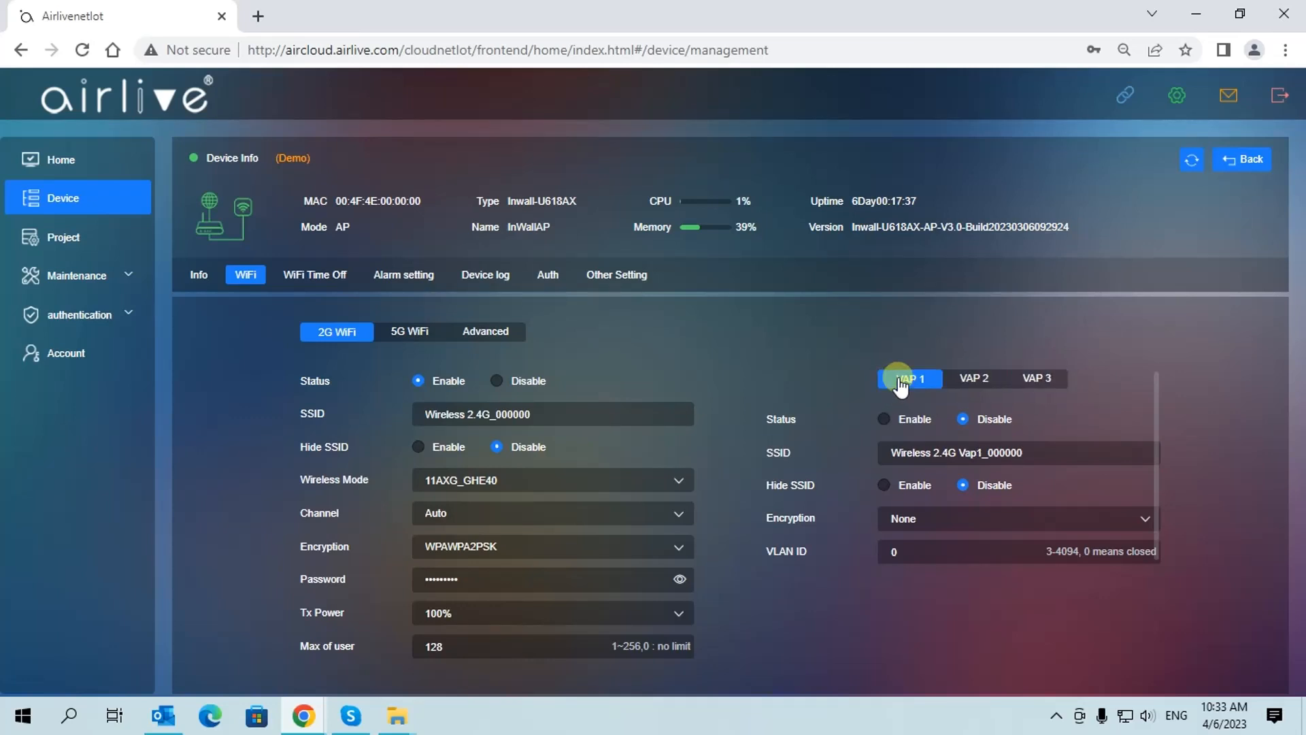
{"action": "left_click", "coordinate": [884, 420]}
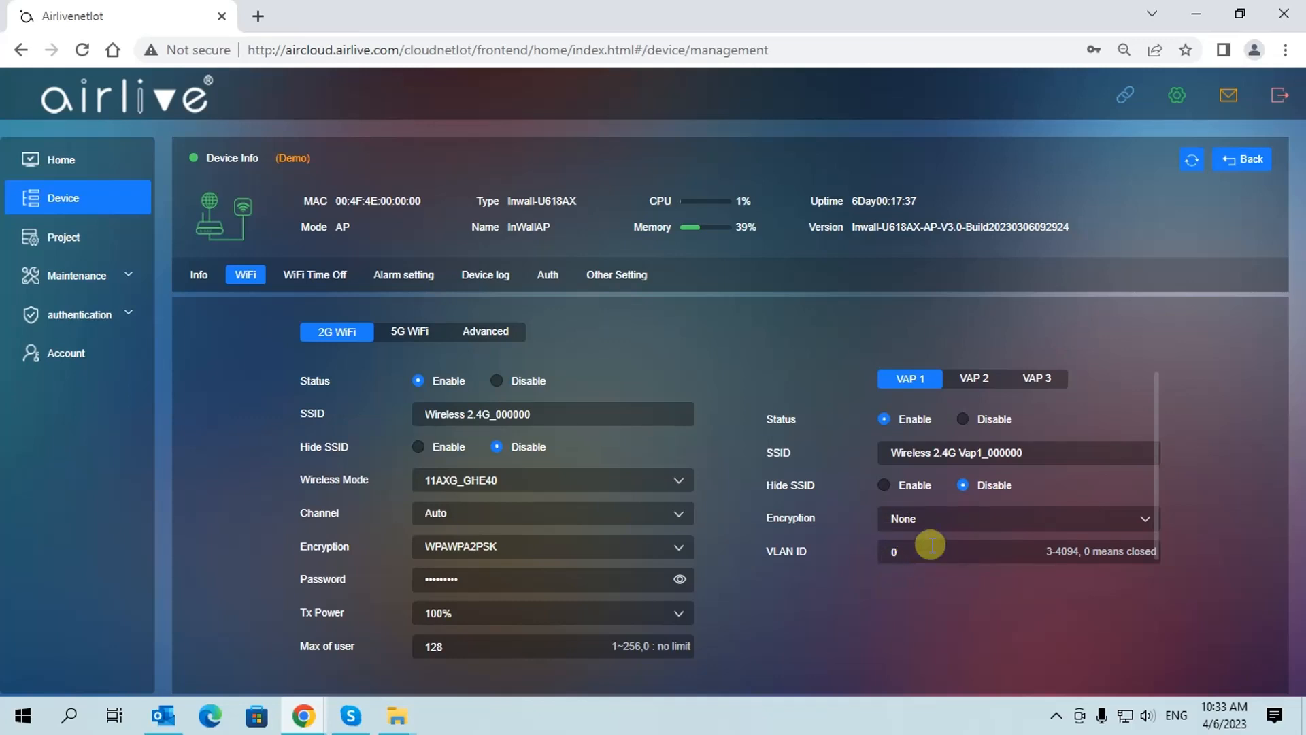
{"action": "left_click", "coordinate": [962, 420]}
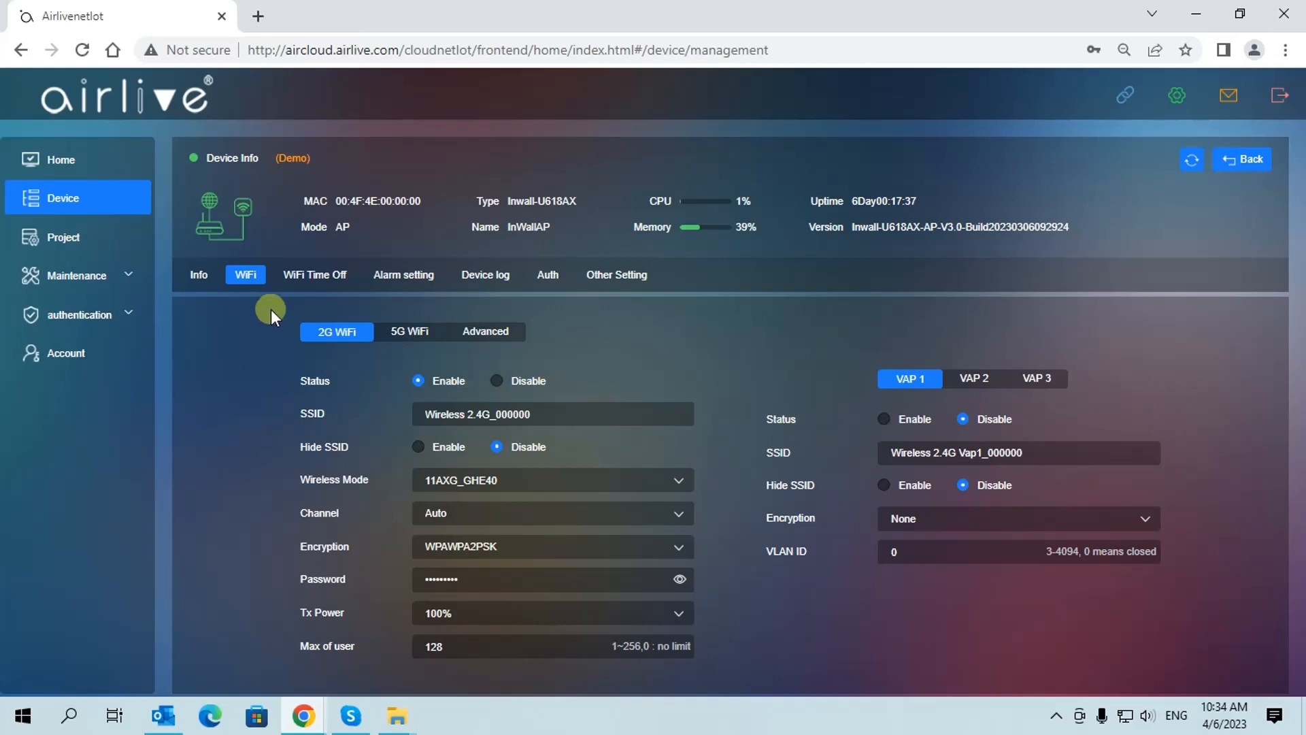
Enable WiFi Time Off for the InWallAP from 01:00 to 02:00 and apply it
{"action": "left_click", "coordinate": [314, 277]}
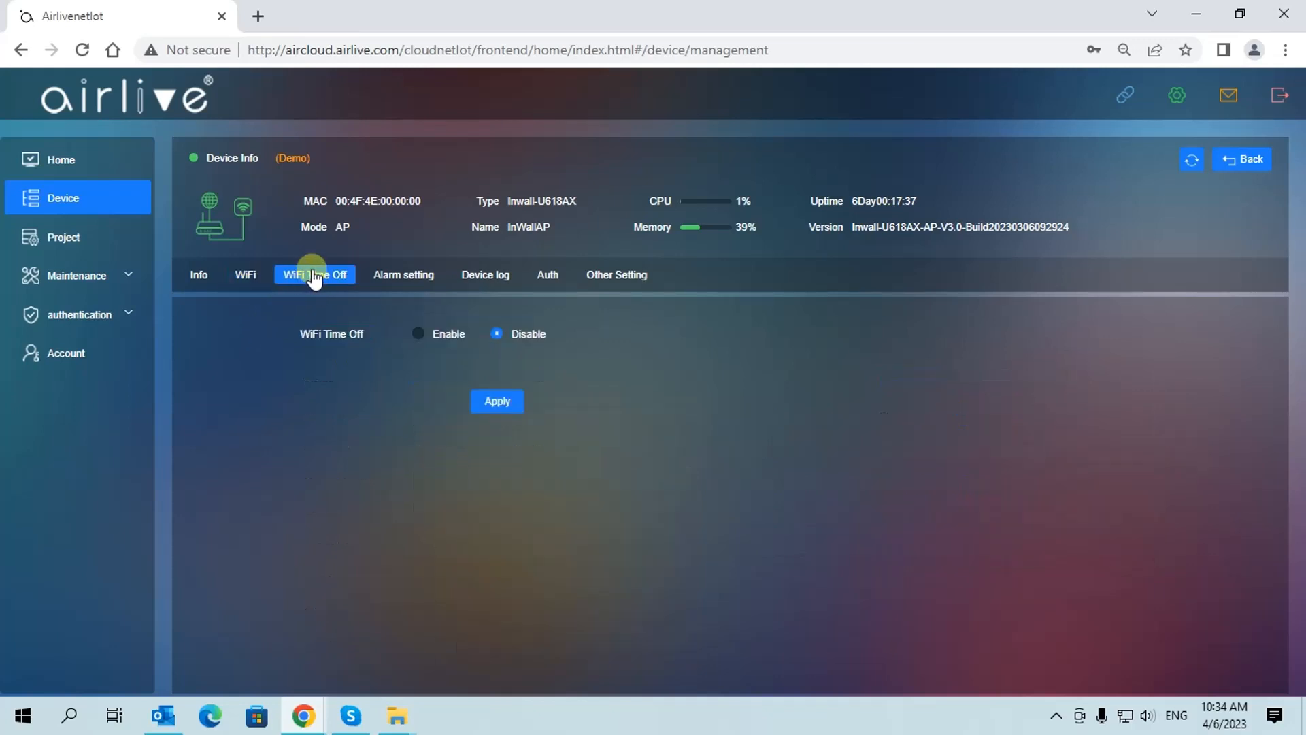
{"action": "left_click", "coordinate": [419, 340]}
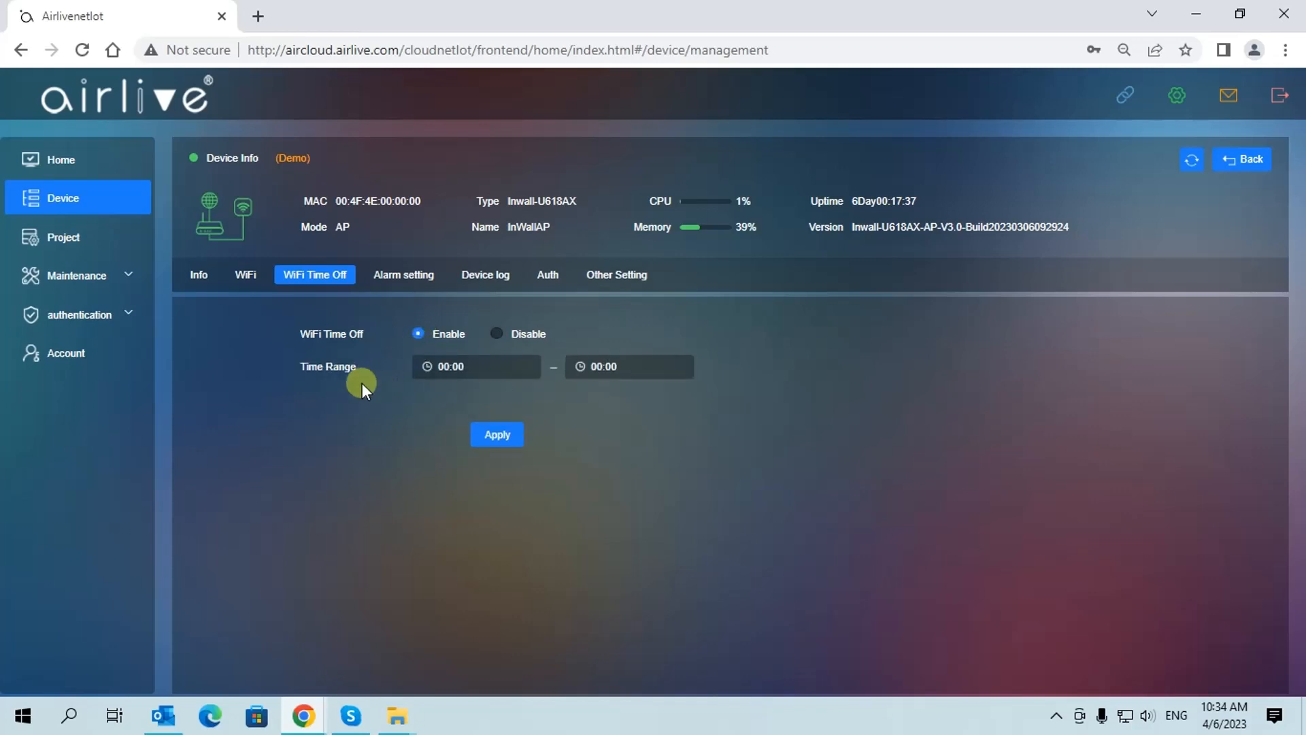
{"action": "left_click", "coordinate": [486, 379]}
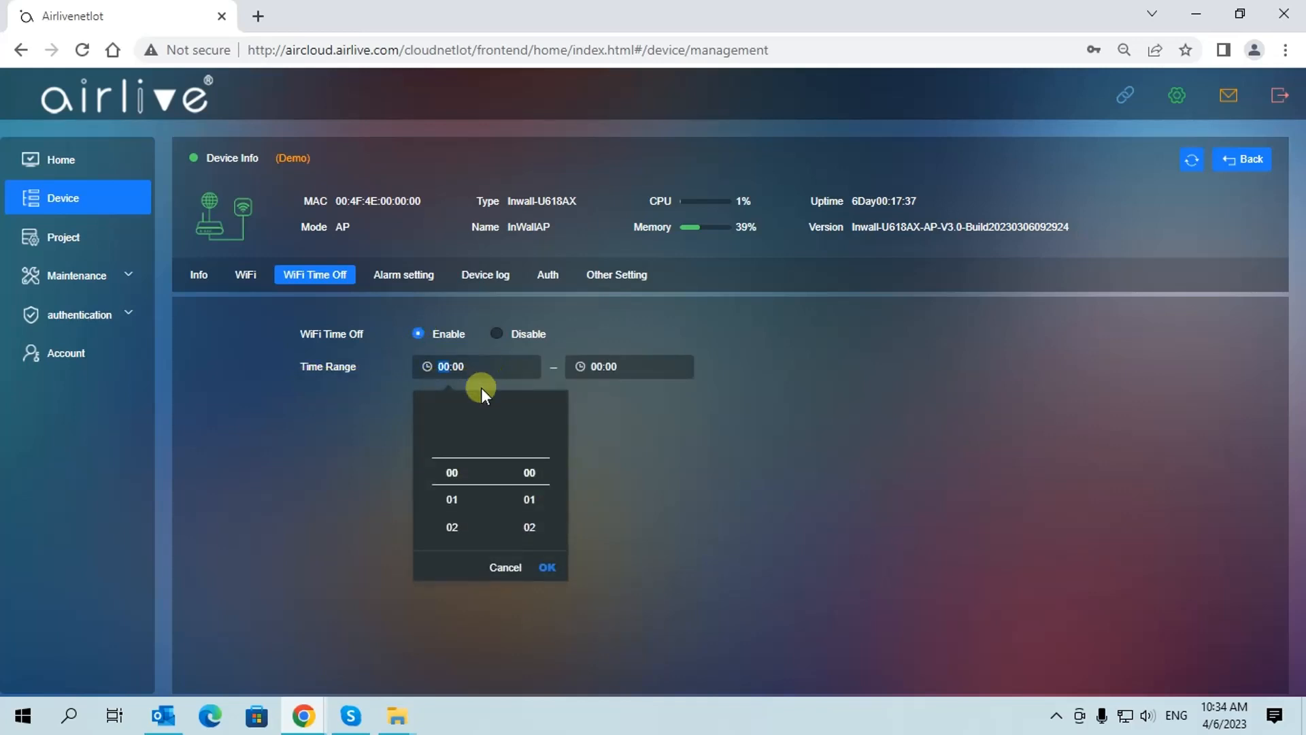
{"action": "left_click", "coordinate": [468, 499]}
{"action": "left_click", "coordinate": [628, 368]}
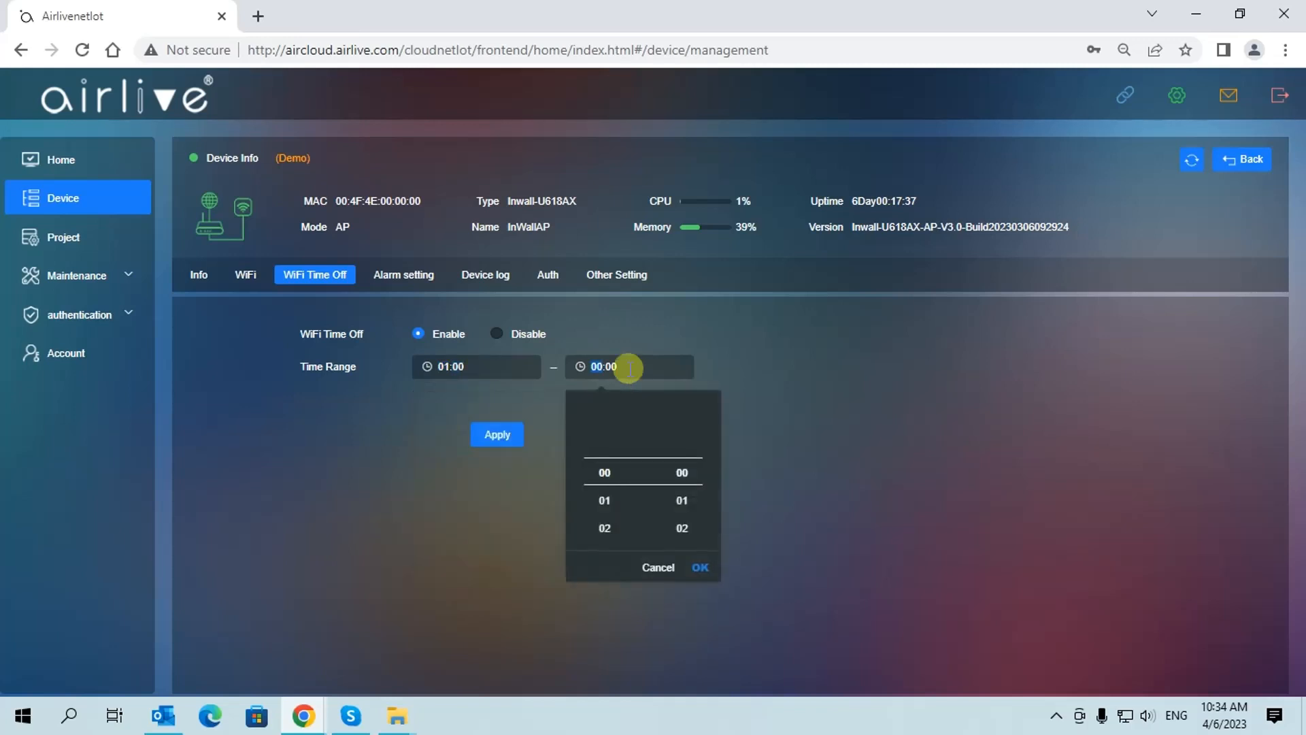
{"action": "left_click", "coordinate": [607, 525]}
{"action": "left_click", "coordinate": [701, 568]}
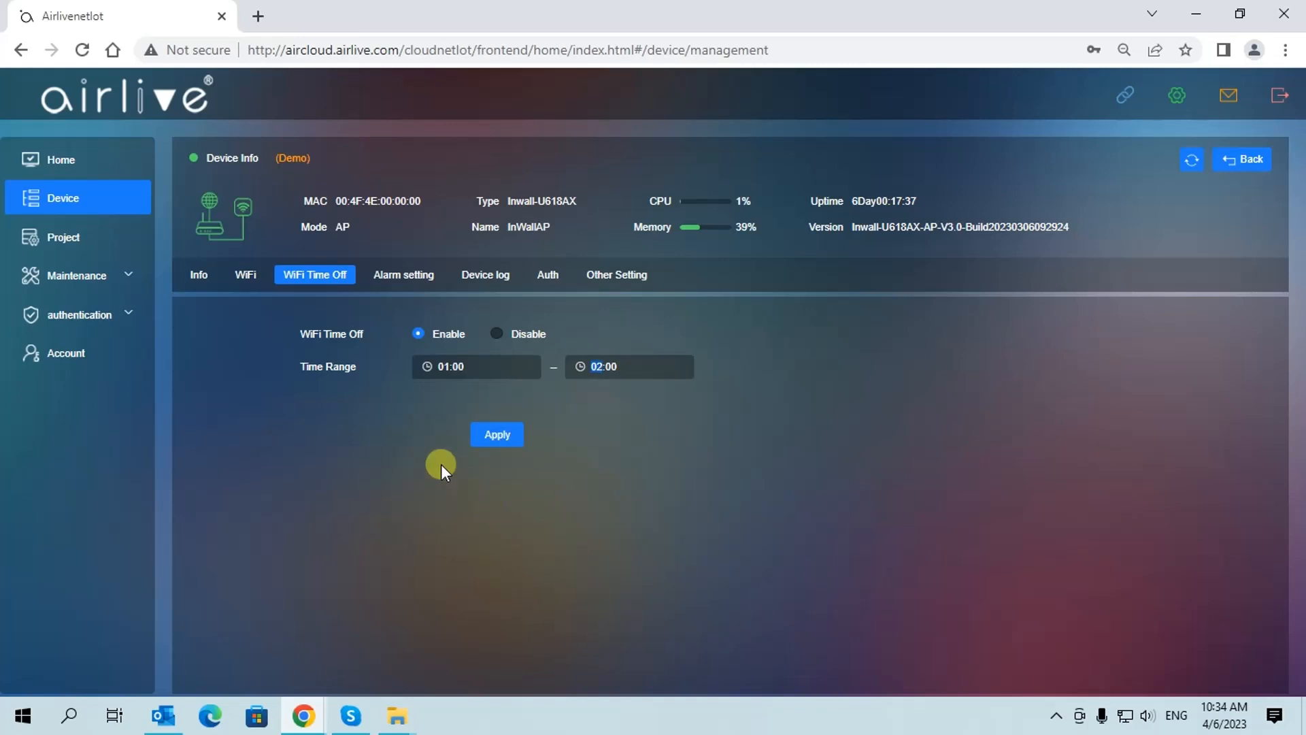
{"action": "left_click", "coordinate": [491, 434]}
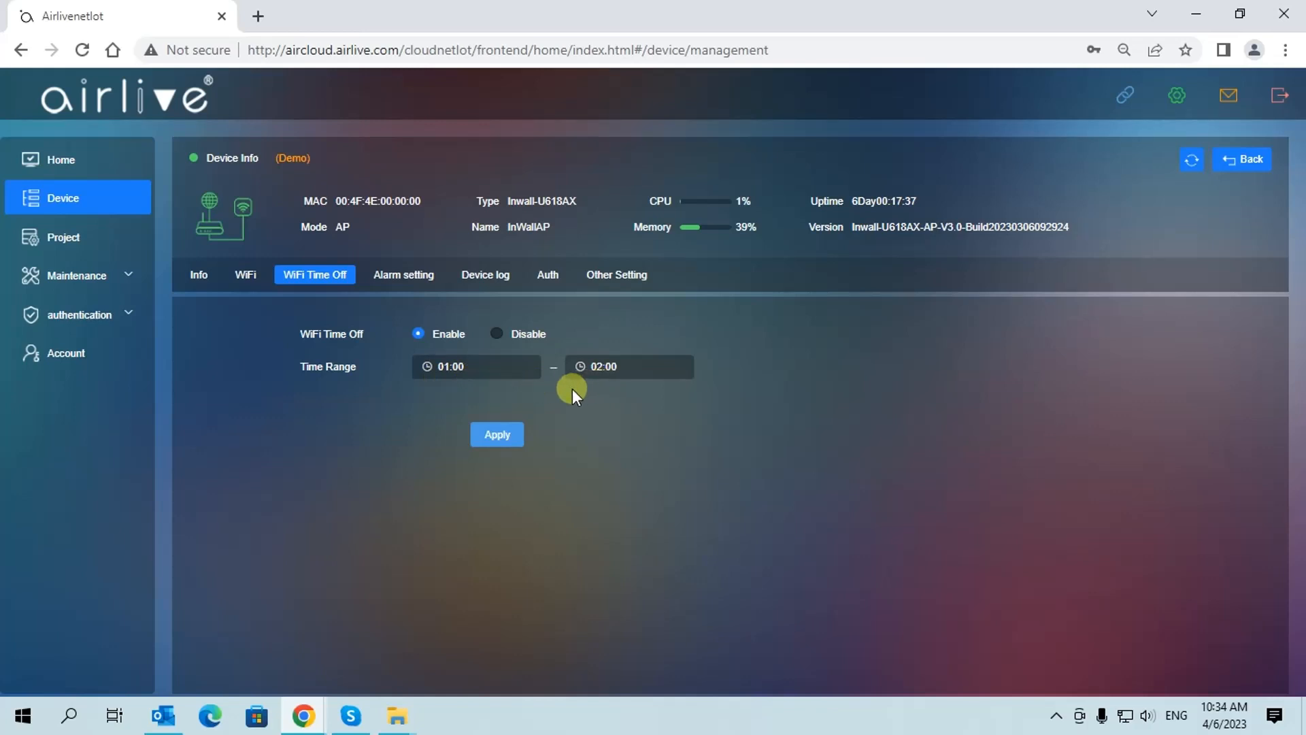
Turn on the memory usage alarm at a >22% threshold with Email push, and apply
{"action": "left_click", "coordinate": [403, 276]}
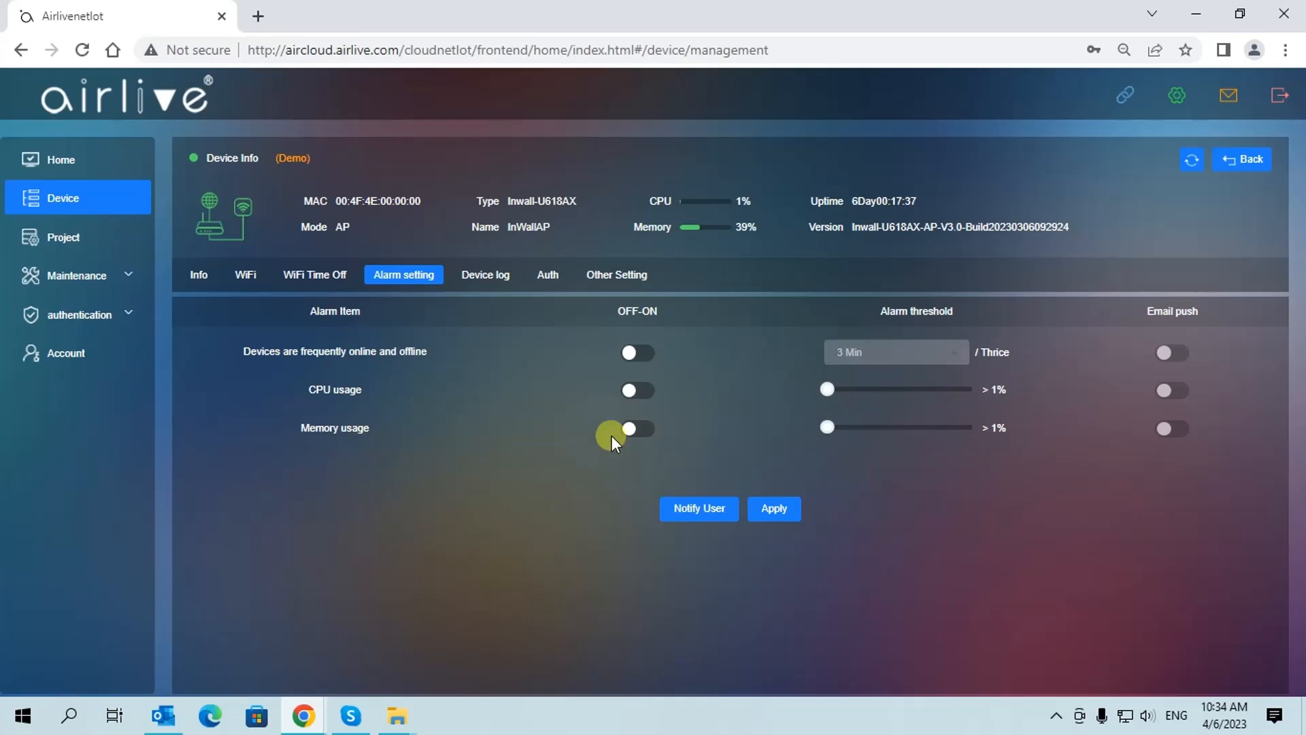
{"action": "left_click", "coordinate": [636, 428]}
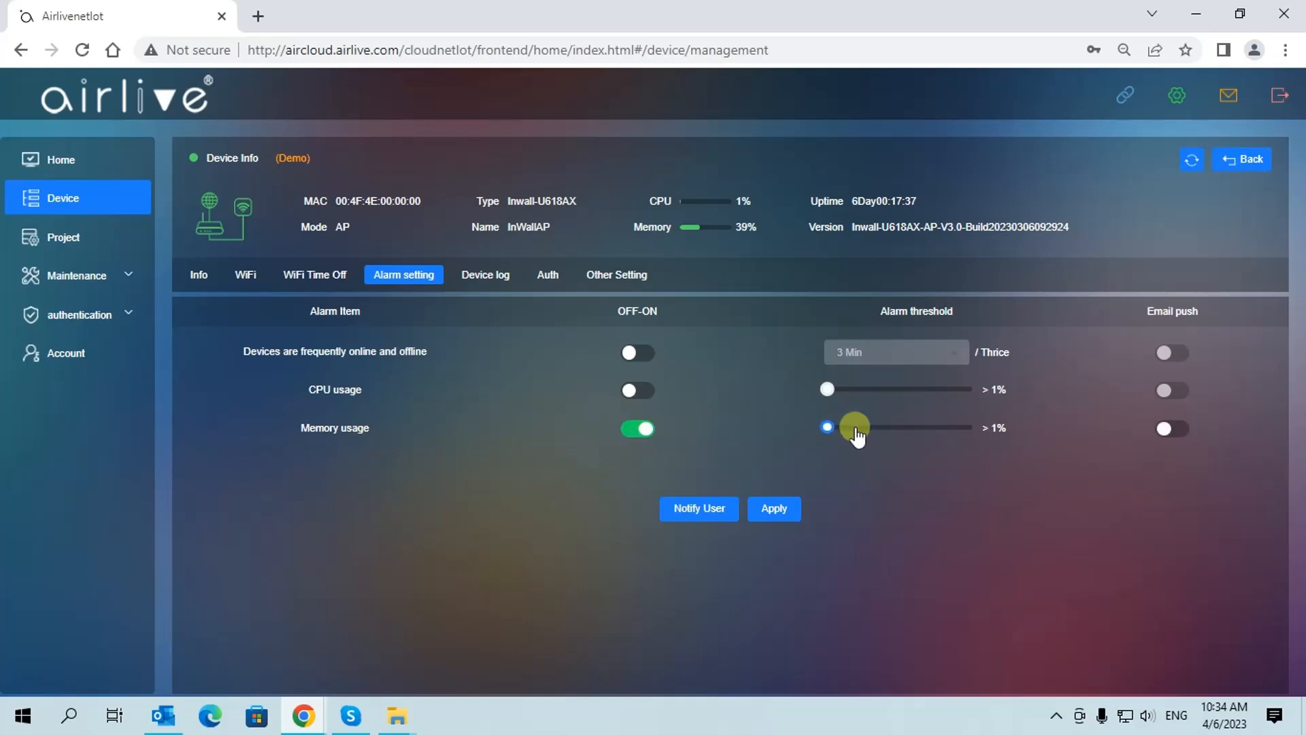
{"action": "left_click_drag", "start_coordinate": [830, 427], "coordinate": [872, 449]}
{"action": "left_click", "coordinate": [1171, 429]}
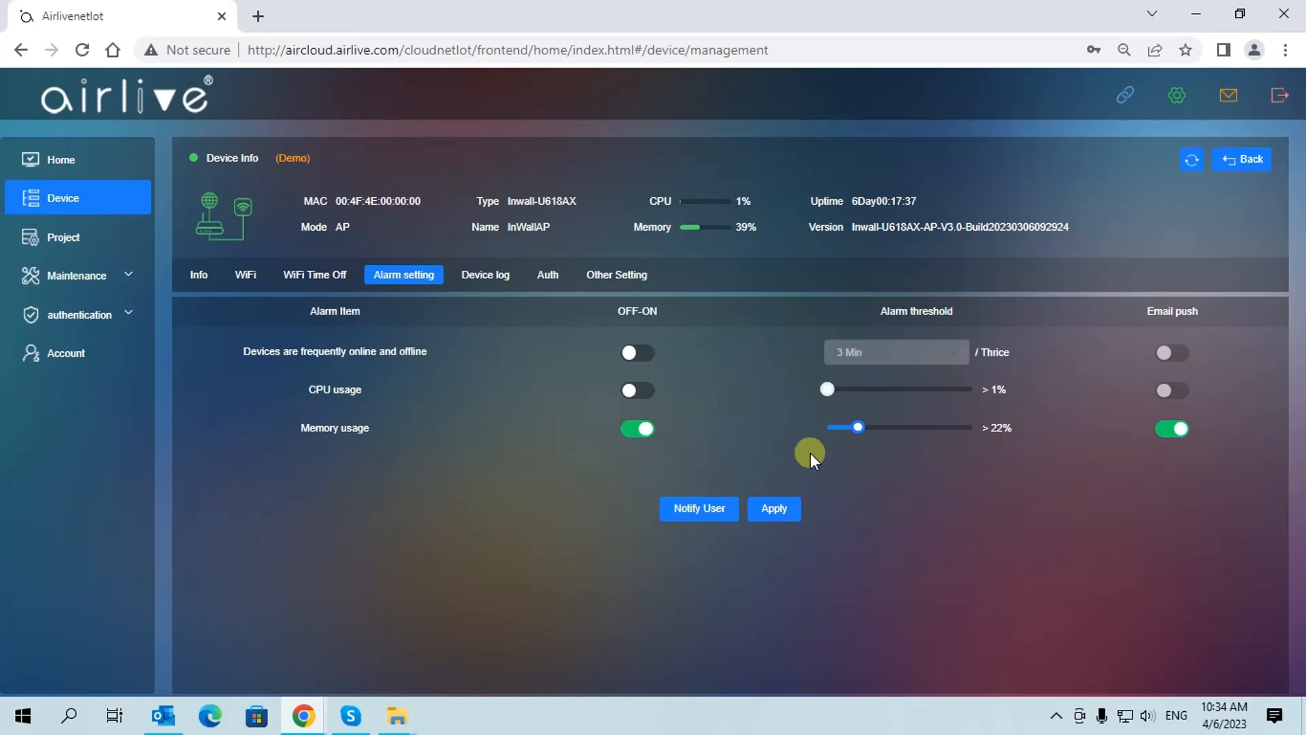
{"action": "left_click", "coordinate": [781, 519]}
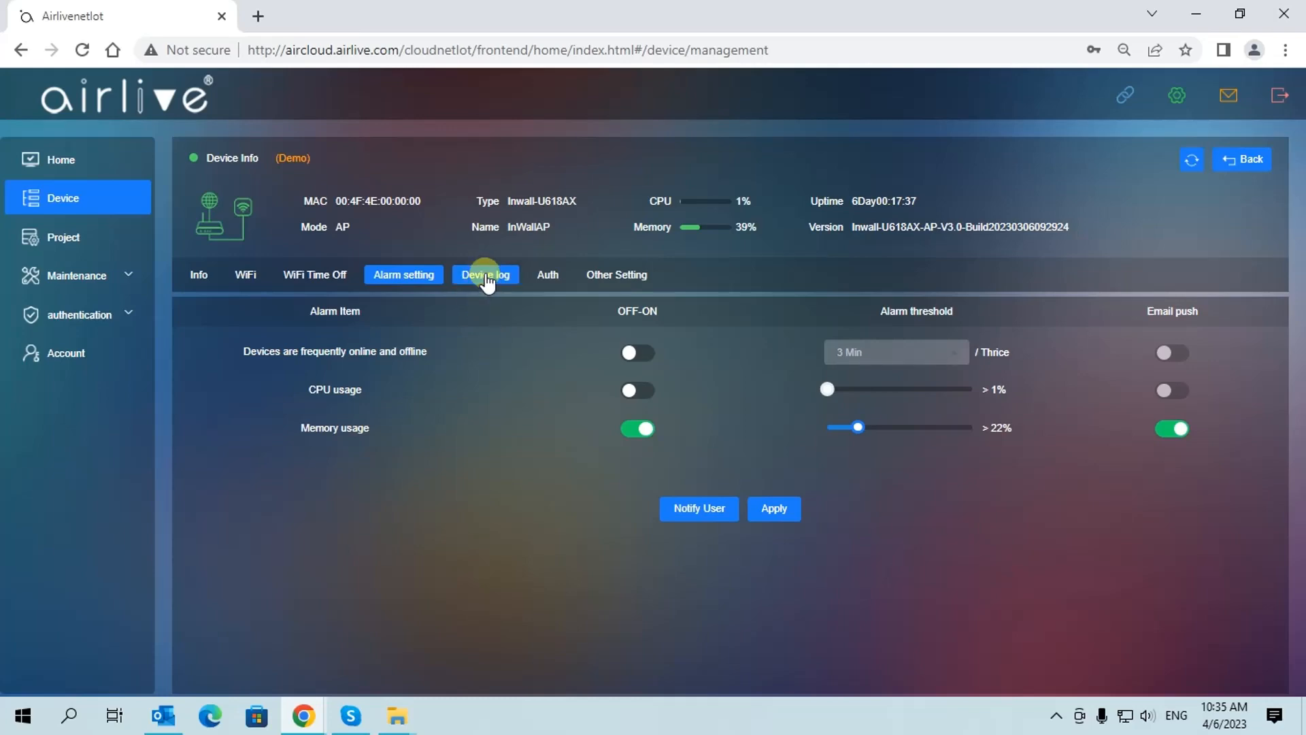
Show the InWallAP's Device log and scroll down through its kernel and daemon entries
{"action": "left_click", "coordinate": [487, 278]}
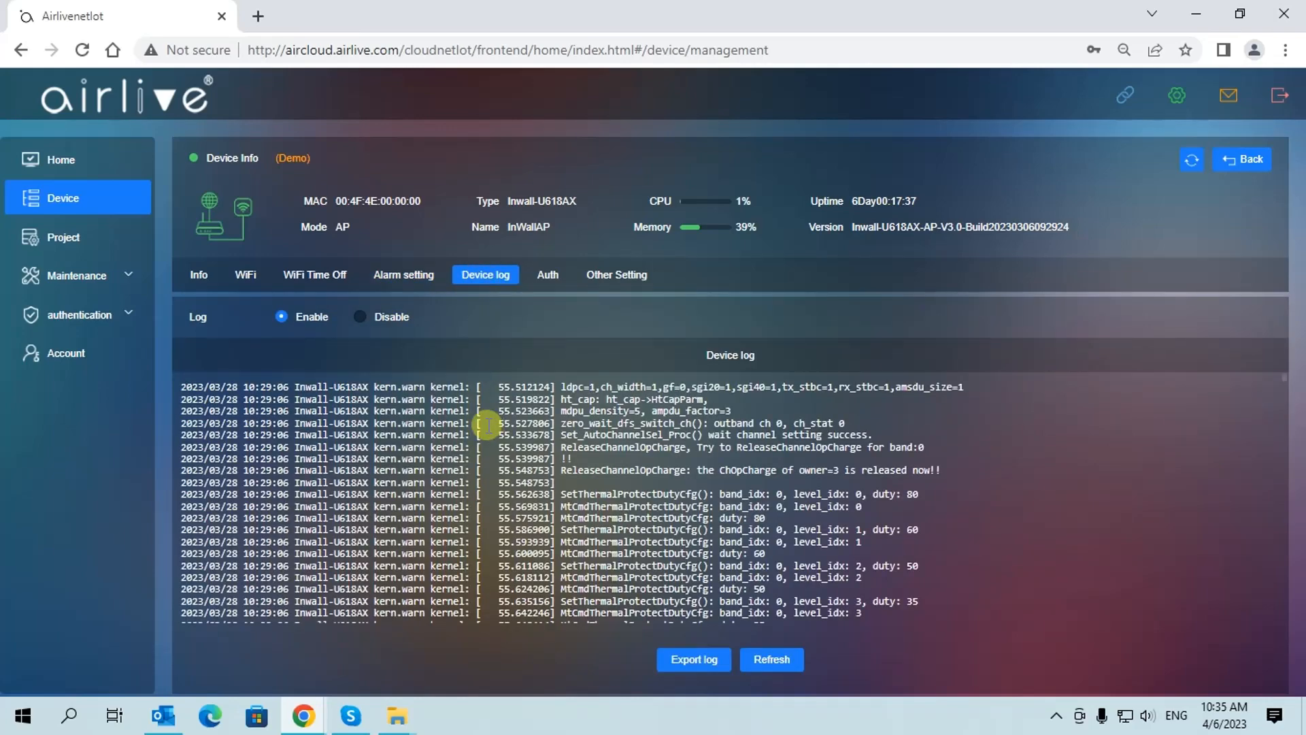
{"action": "scroll", "coordinate": [449, 449], "scroll_direction": "down", "scroll_amount": 6}
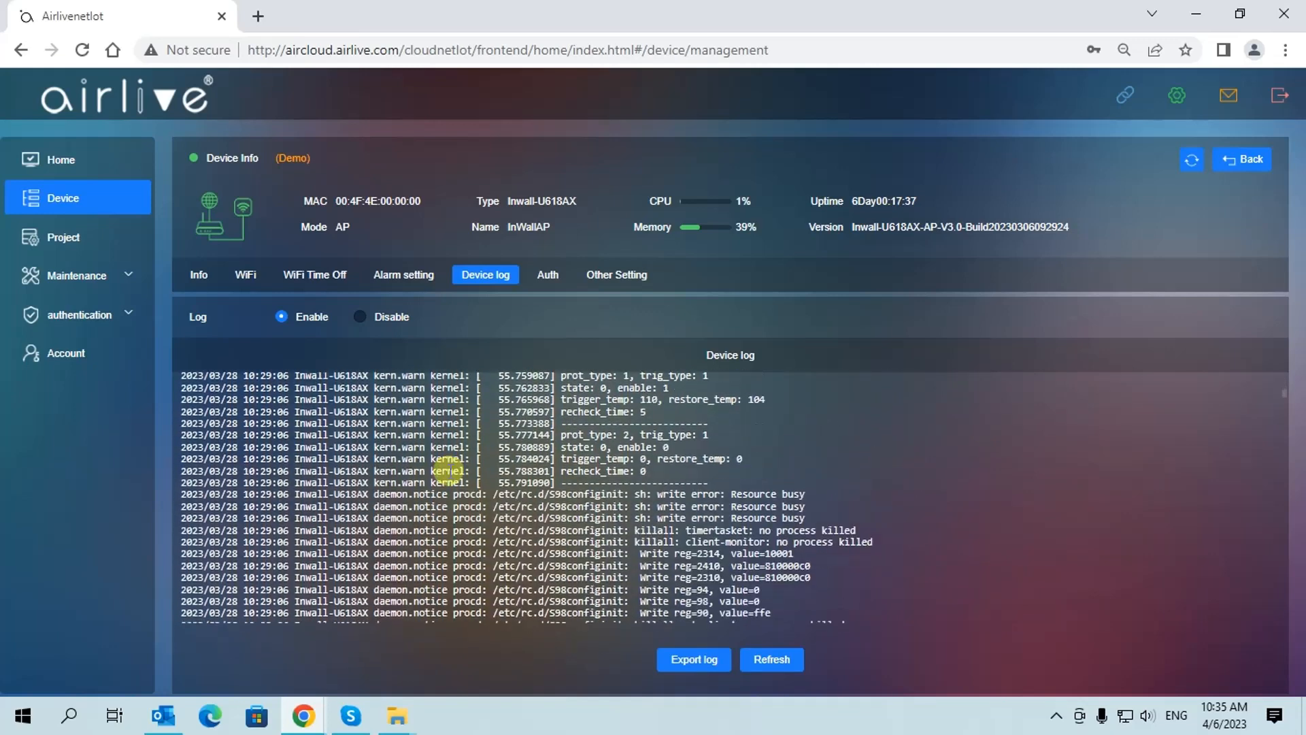
{"action": "scroll", "coordinate": [449, 476], "scroll_direction": "down", "scroll_amount": 10}
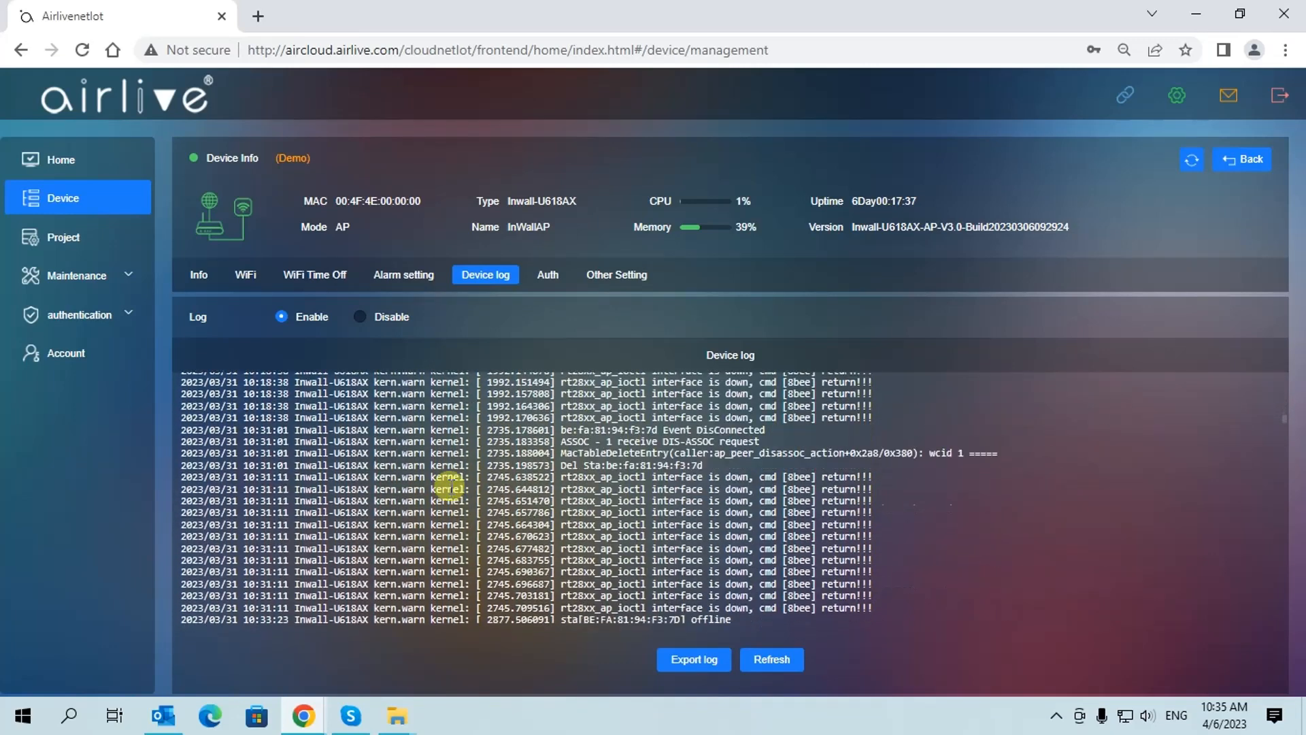
{"action": "scroll", "coordinate": [450, 490], "scroll_direction": "down", "scroll_amount": 5}
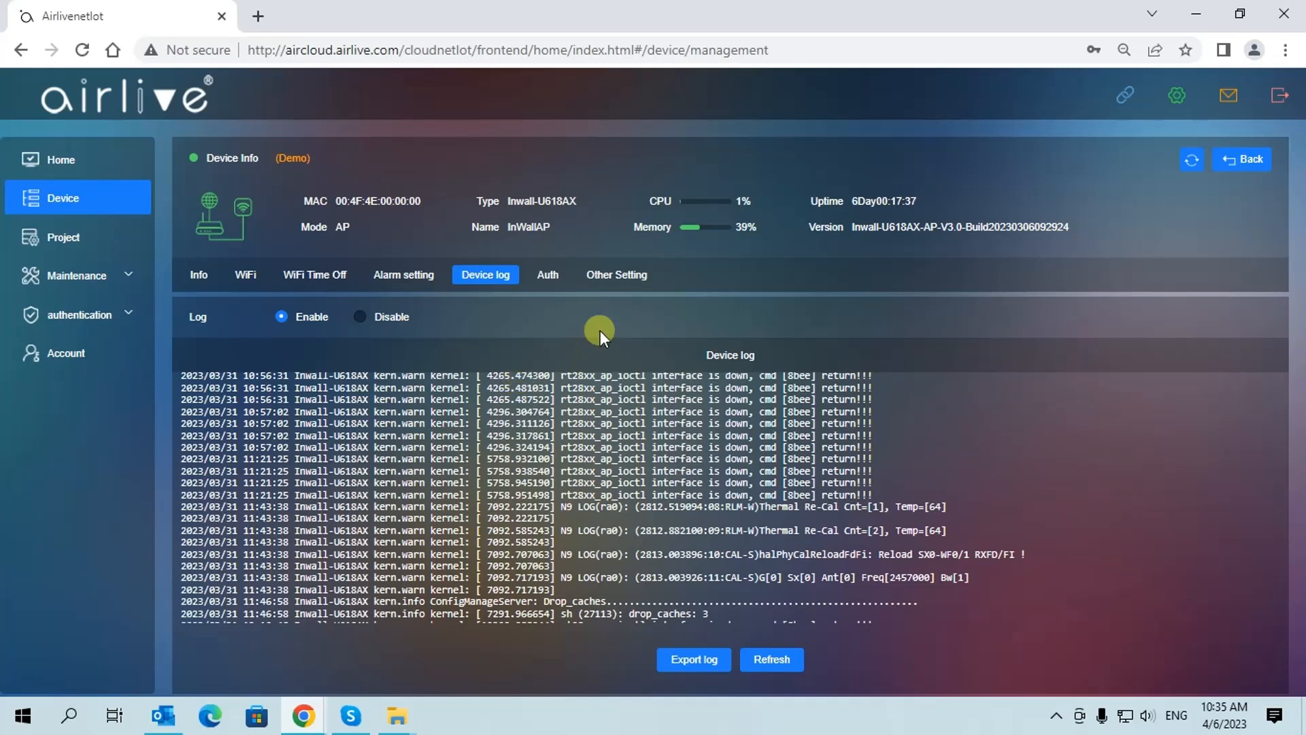
Enable Timed Reboot with an Interval schedule of 1Day
{"action": "left_click", "coordinate": [615, 277]}
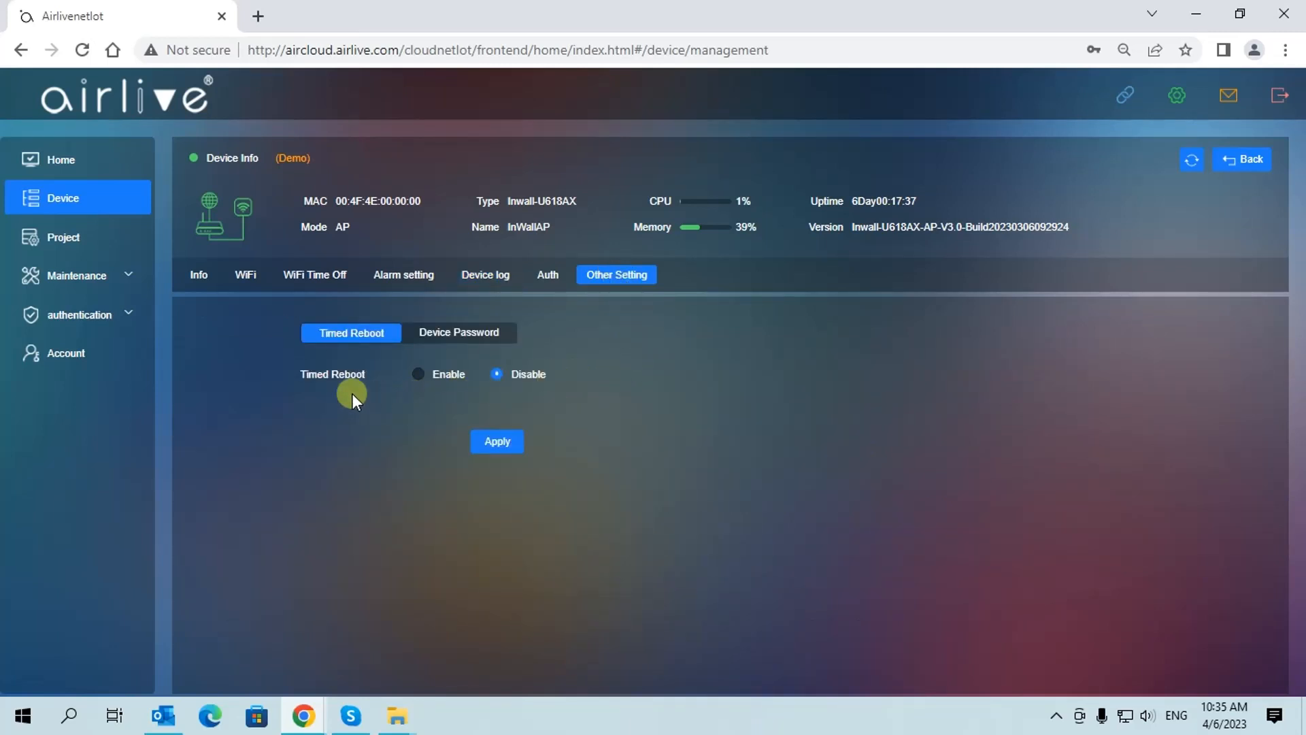
{"action": "left_click", "coordinate": [417, 375]}
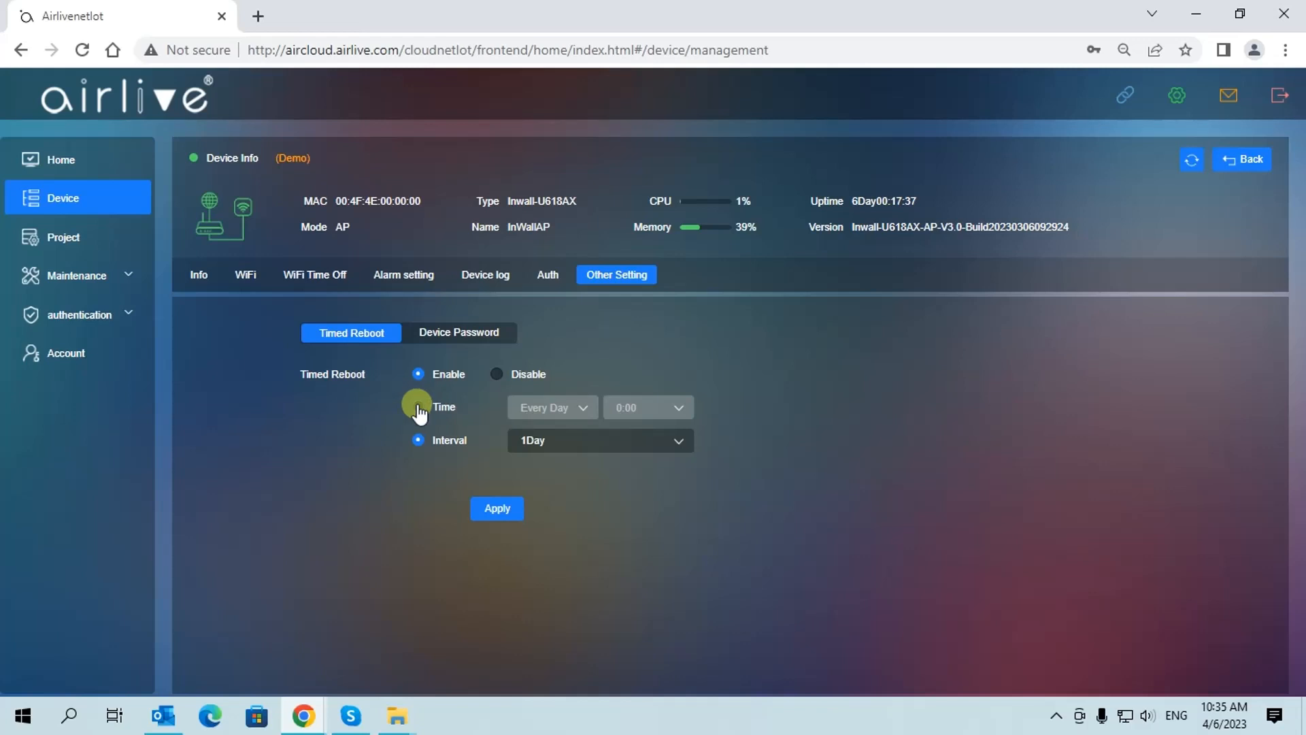
{"action": "left_click", "coordinate": [418, 408]}
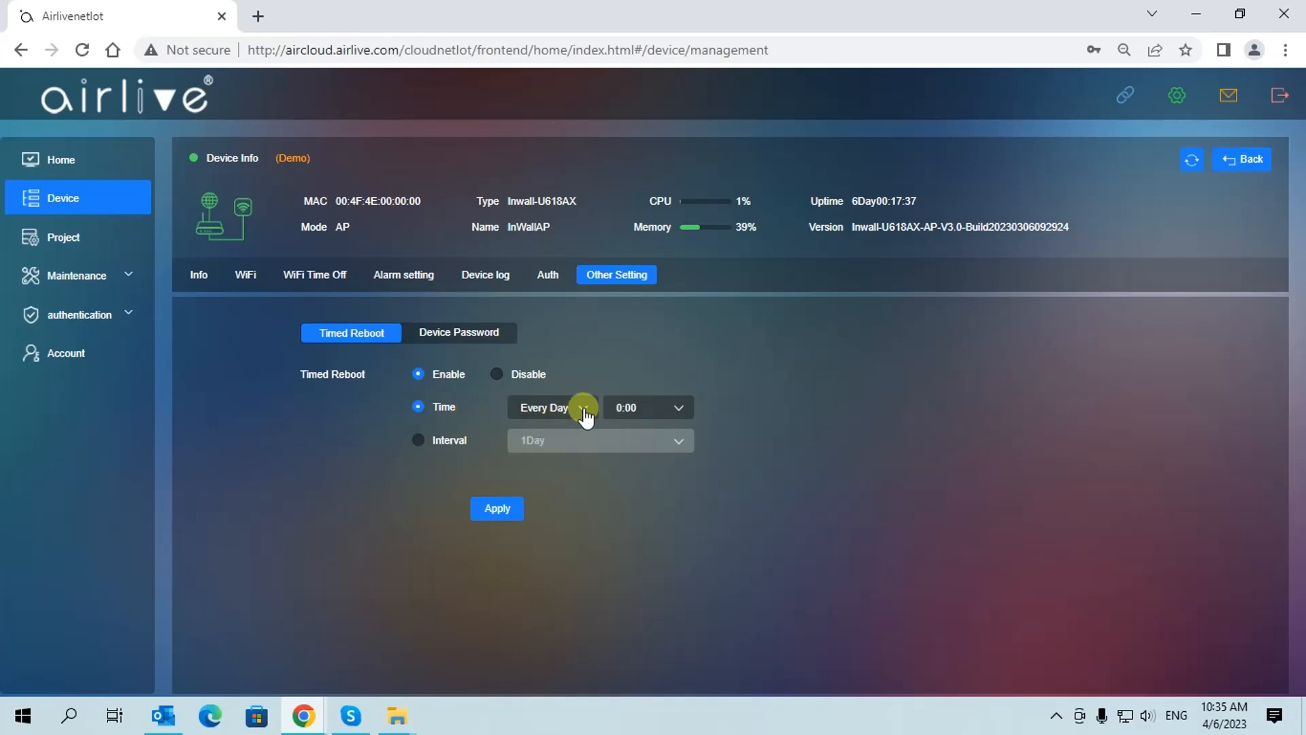
{"action": "left_click", "coordinate": [419, 442]}
{"action": "left_click", "coordinate": [563, 449]}
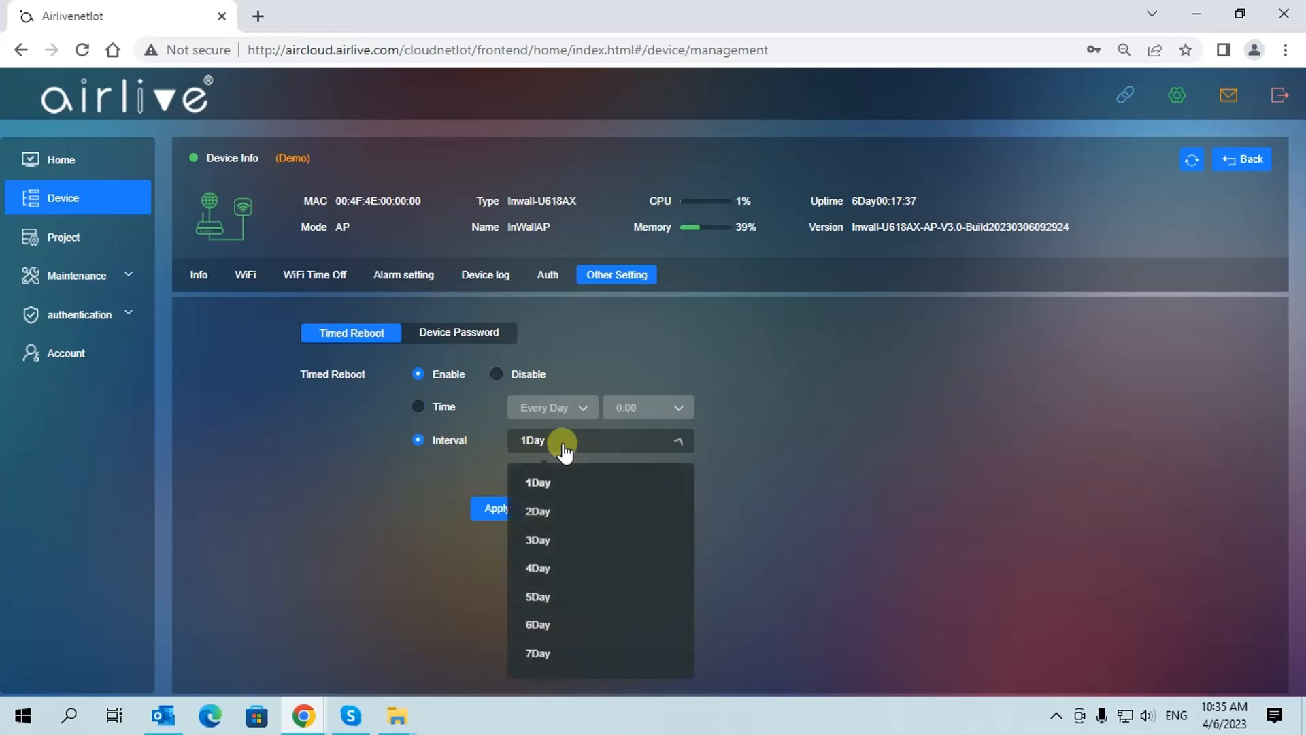
{"action": "left_click", "coordinate": [363, 468]}
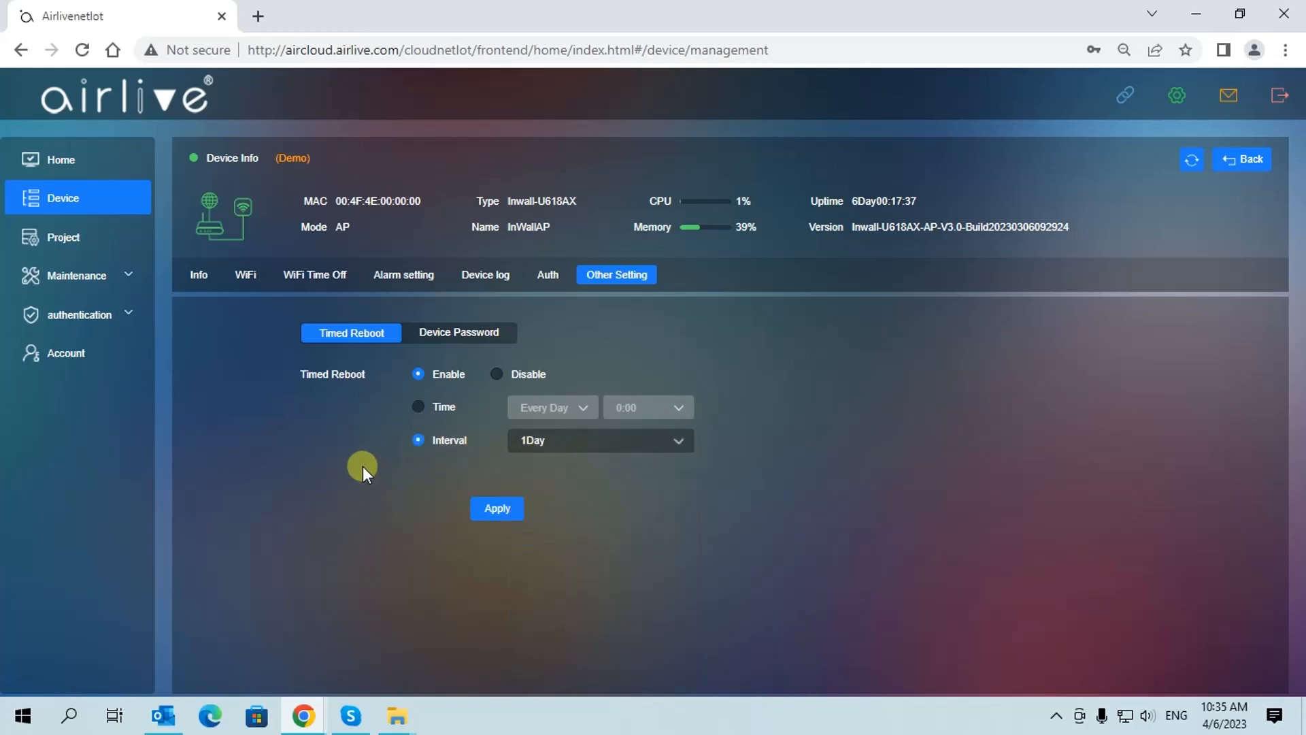
Check the Device Password sub-tab, return to Timed Reboot, then go to the Auth page
{"action": "left_click", "coordinate": [452, 340]}
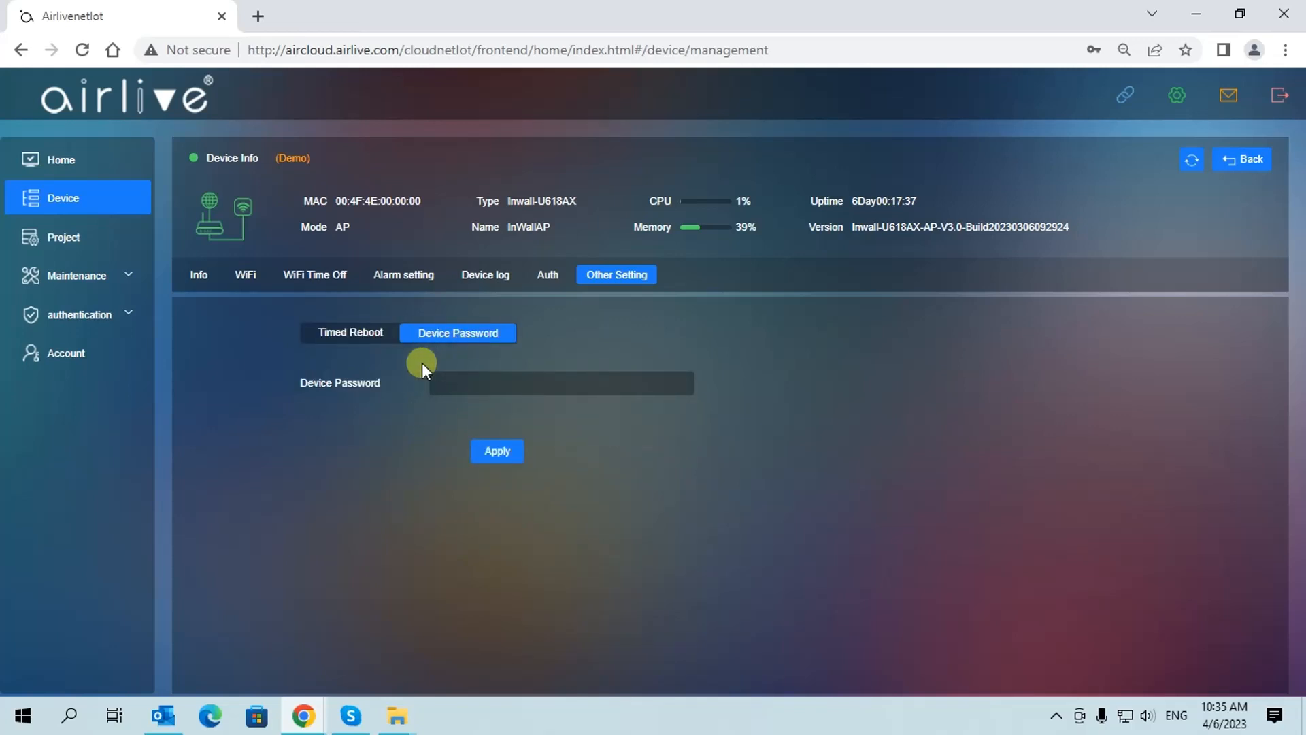
{"action": "left_click", "coordinate": [353, 340]}
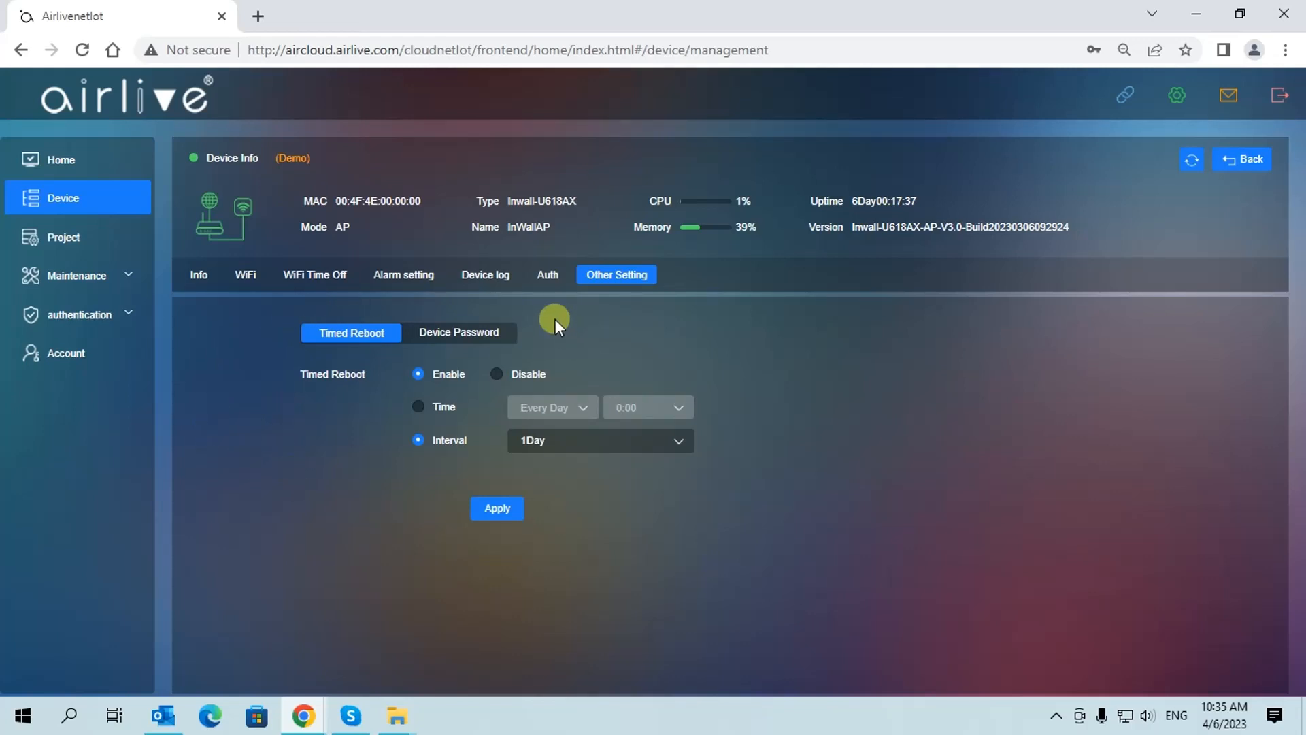
{"action": "left_click", "coordinate": [548, 280]}
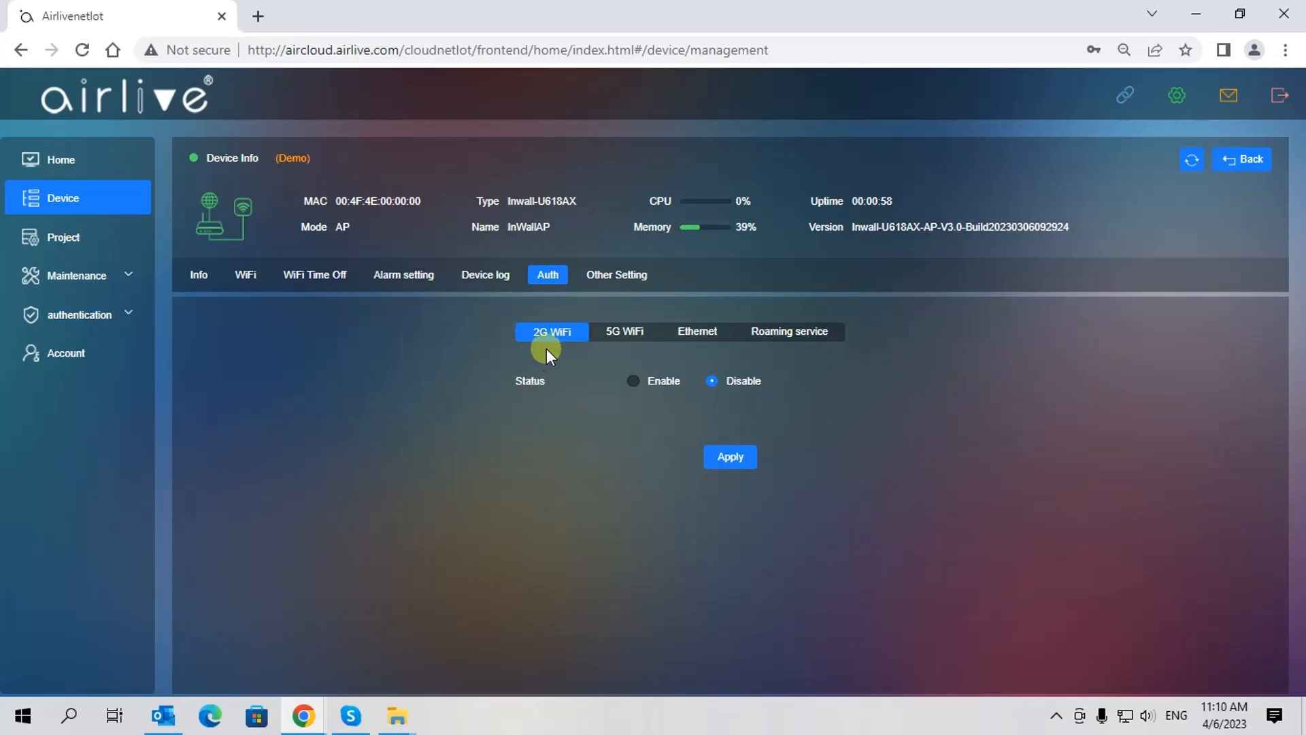
Review the 5G WiFi, Ethernet and roaming auth tabs, then return to 2G WiFi
{"action": "left_click", "coordinate": [622, 344]}
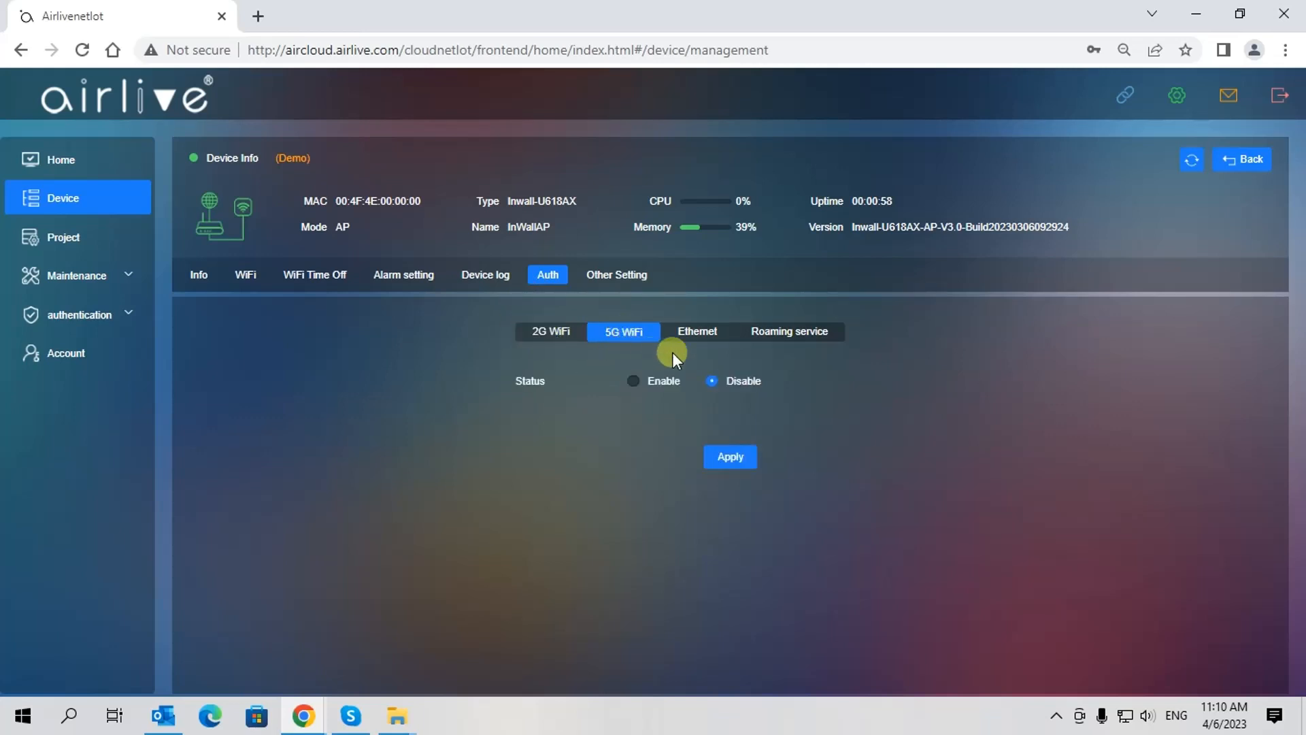
{"action": "left_click", "coordinate": [704, 341]}
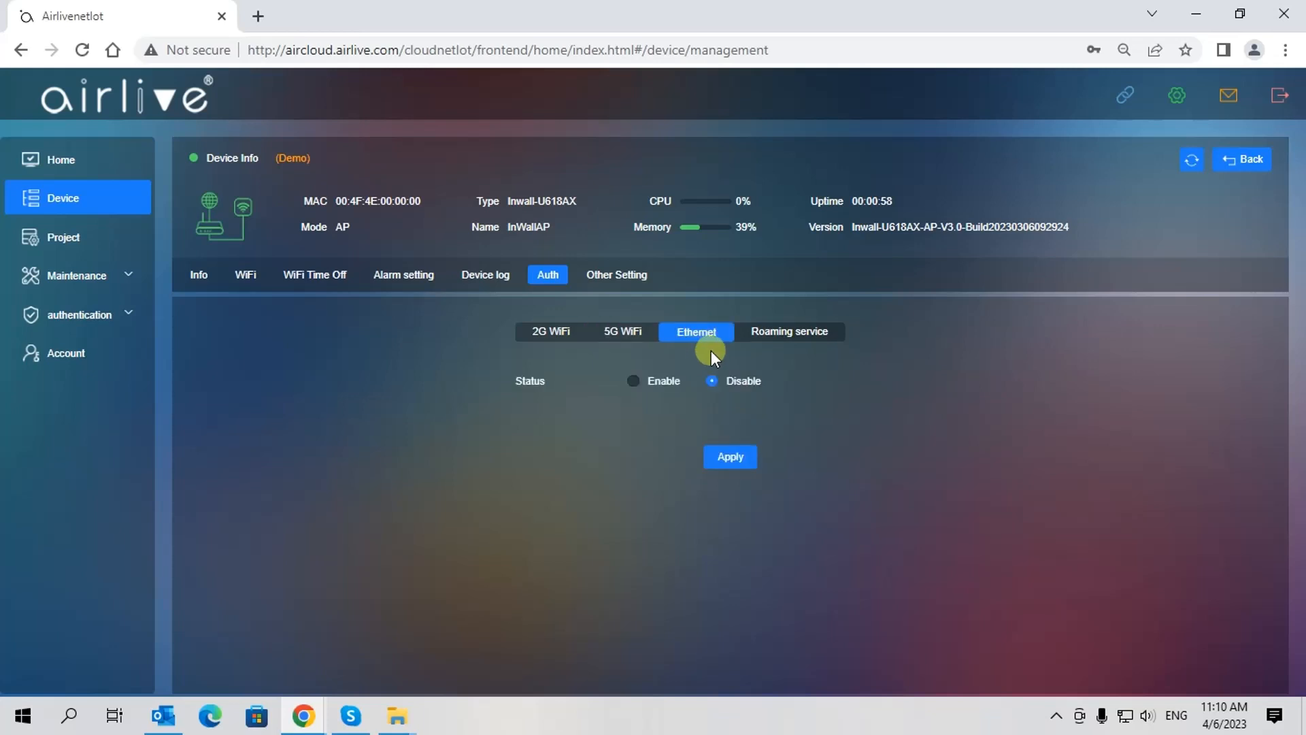
{"action": "left_click", "coordinate": [787, 339]}
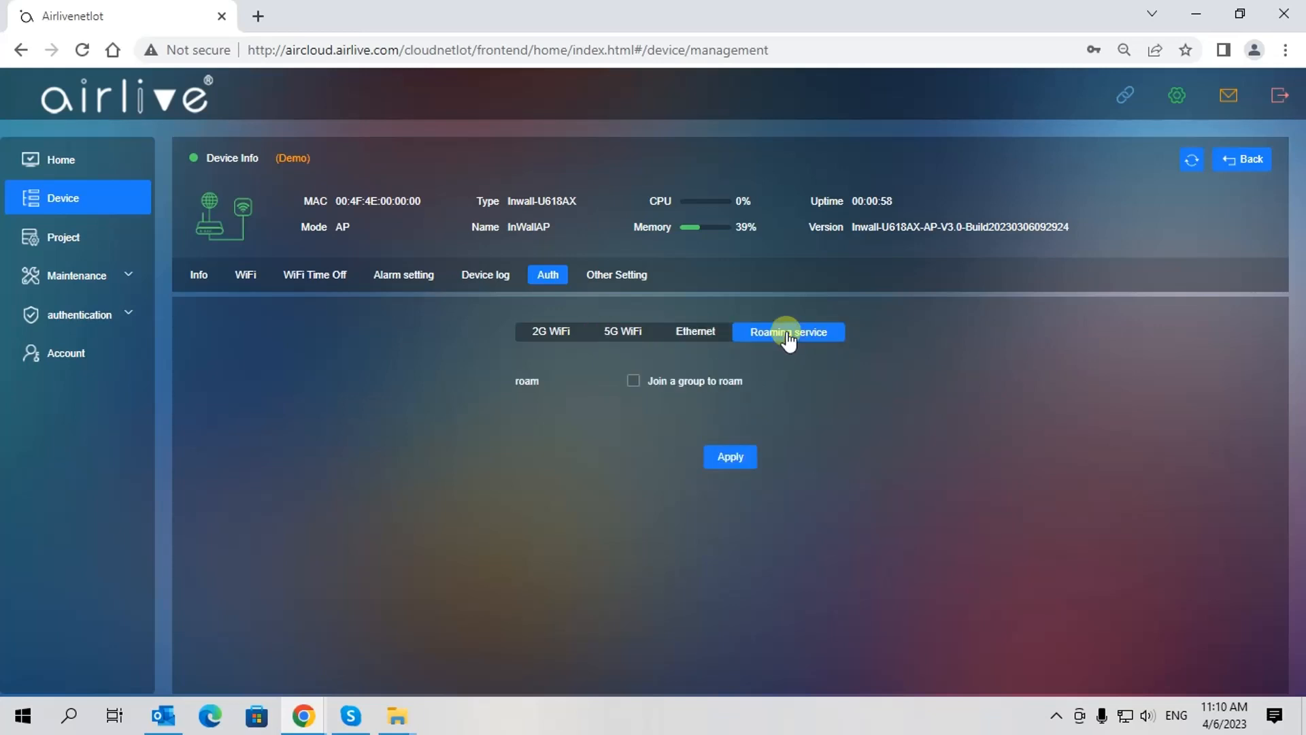
{"action": "left_click", "coordinate": [554, 338]}
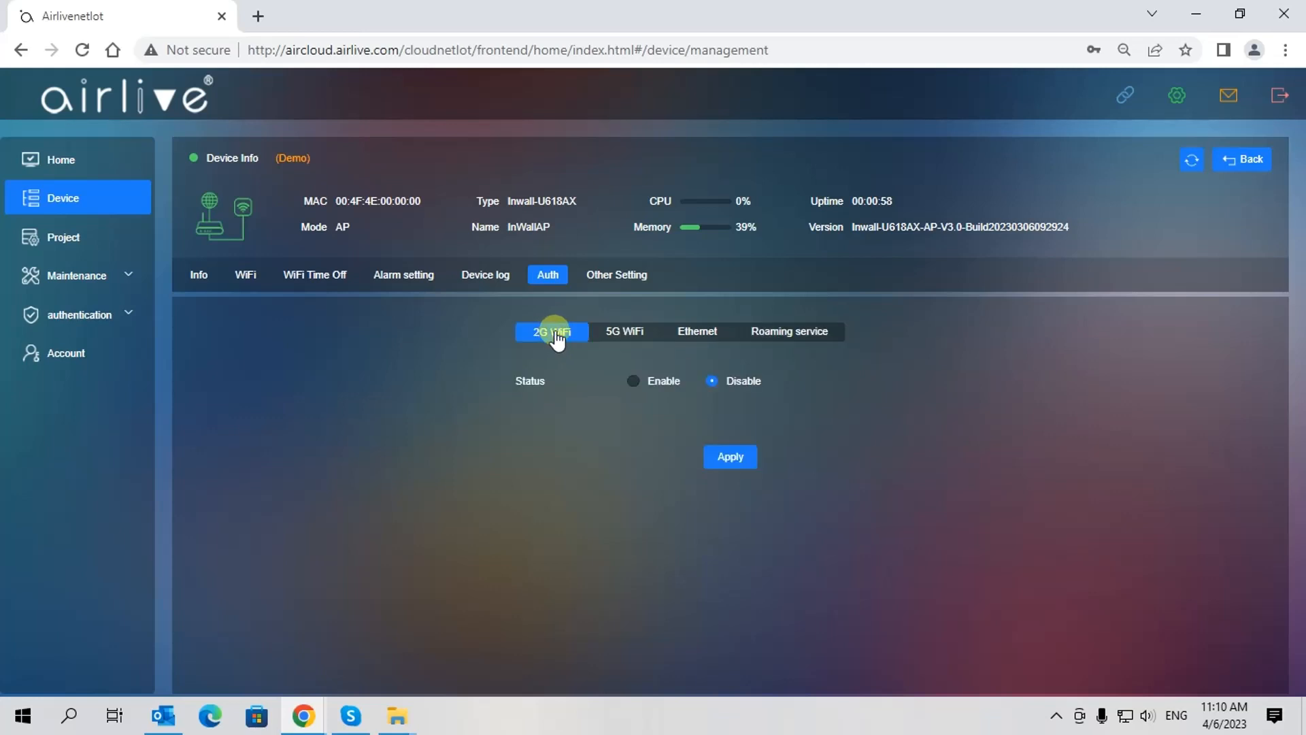
Enable 2G WiFi authentication with Member checked and No Auth unchecked
{"action": "left_click", "coordinate": [633, 387]}
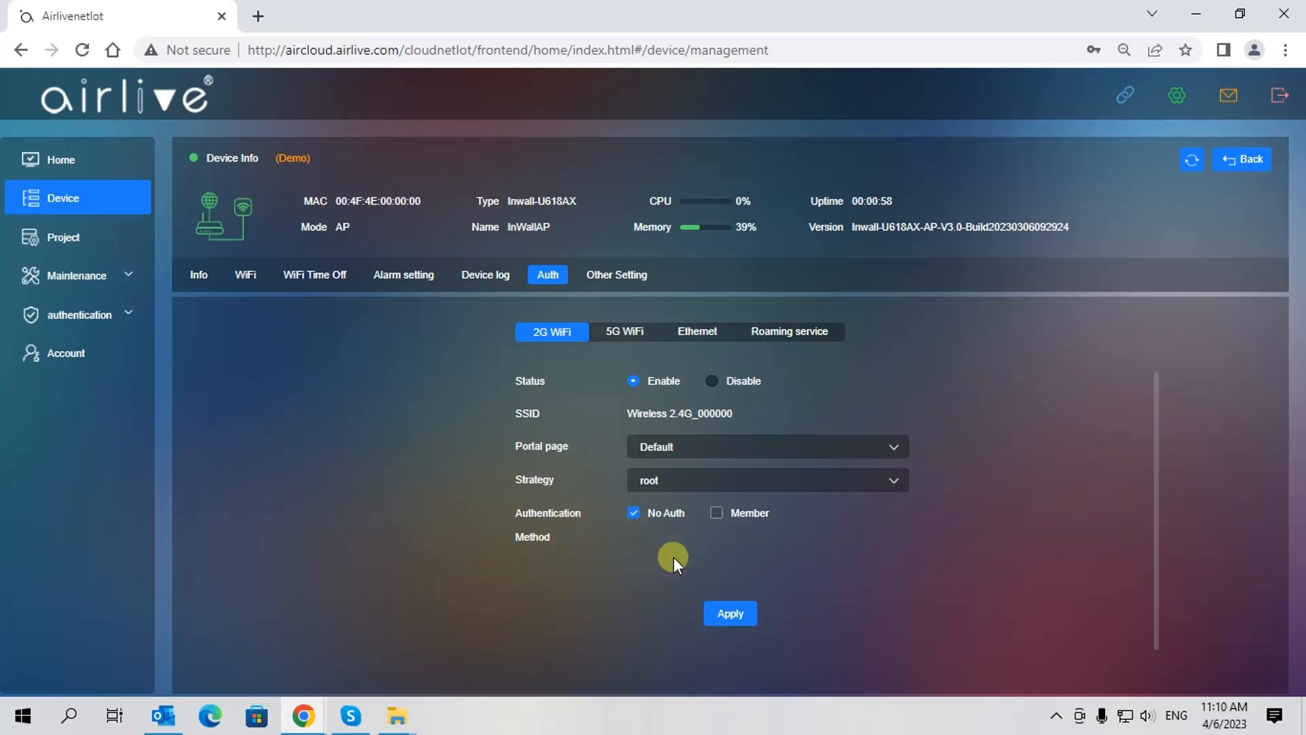
{"action": "left_click", "coordinate": [717, 517]}
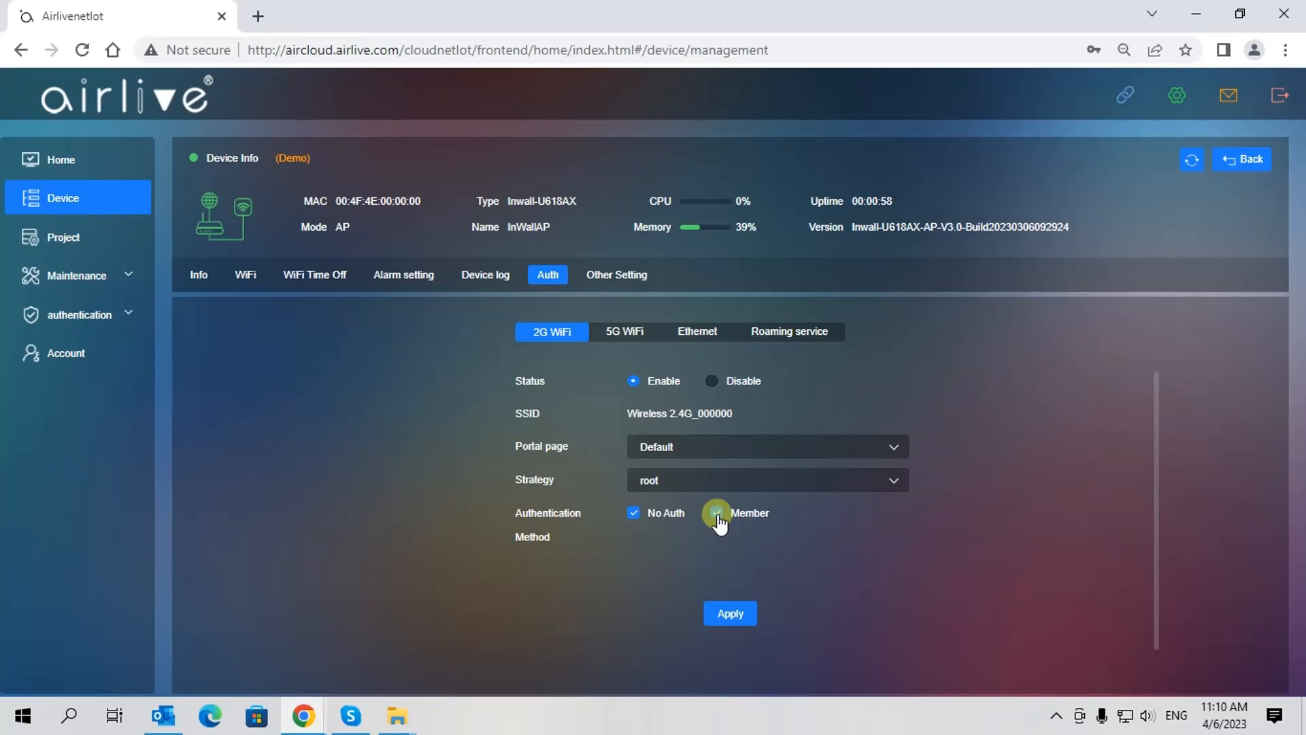
{"action": "left_click", "coordinate": [634, 513]}
Show the Portal page settings and preview the page in PC and Mobile display types
{"action": "left_click", "coordinate": [76, 317]}
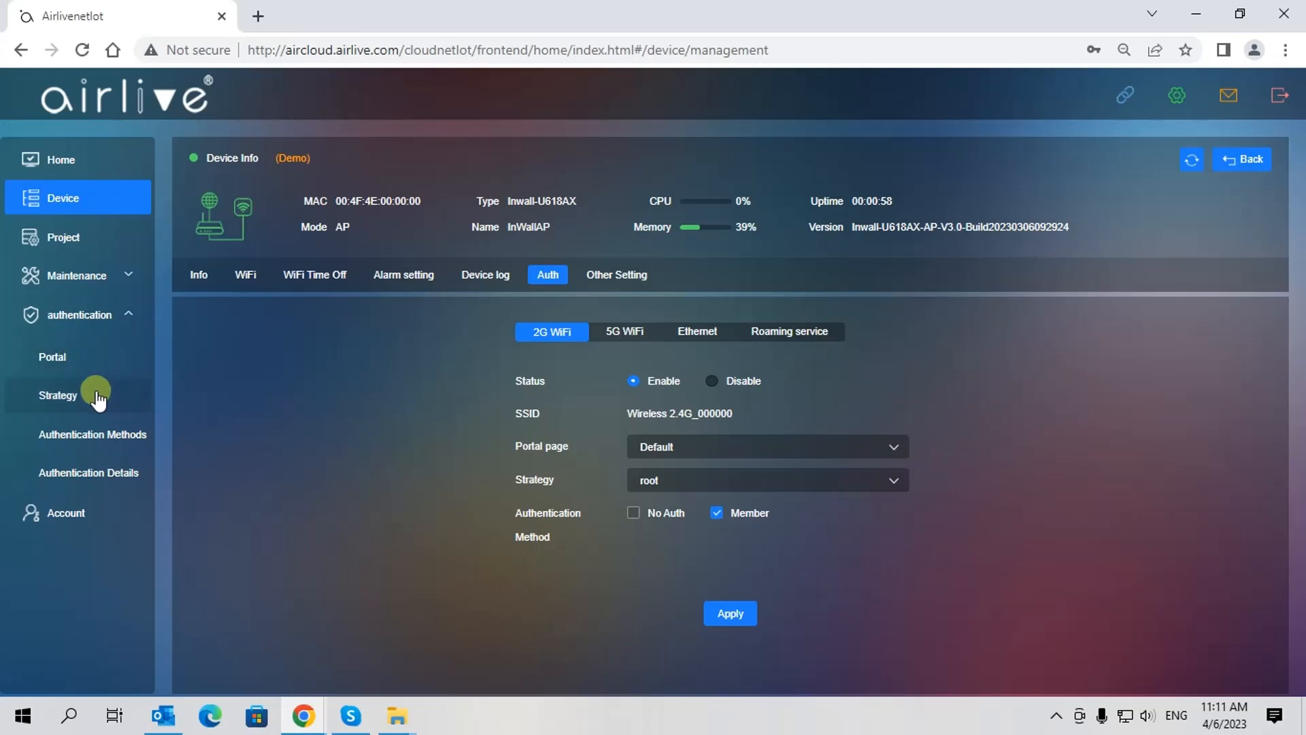
{"action": "left_click", "coordinate": [83, 358]}
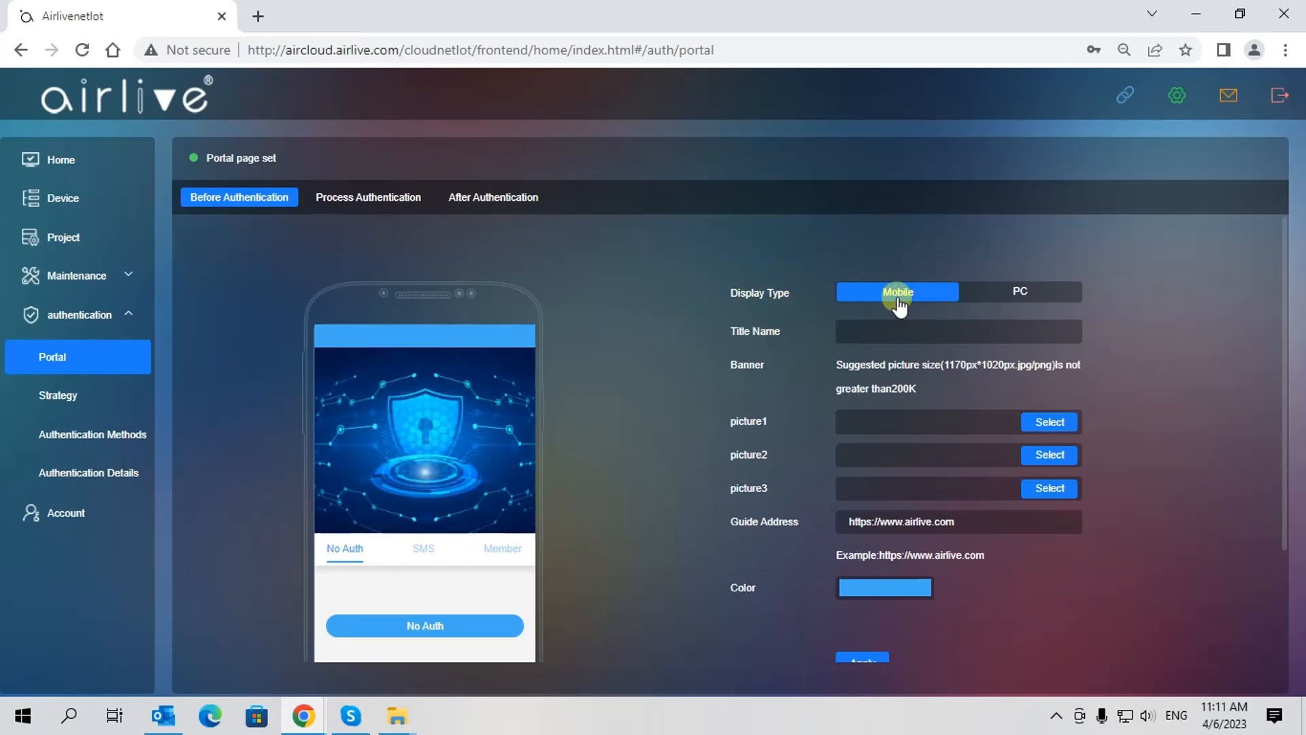
{"action": "left_click", "coordinate": [1013, 292]}
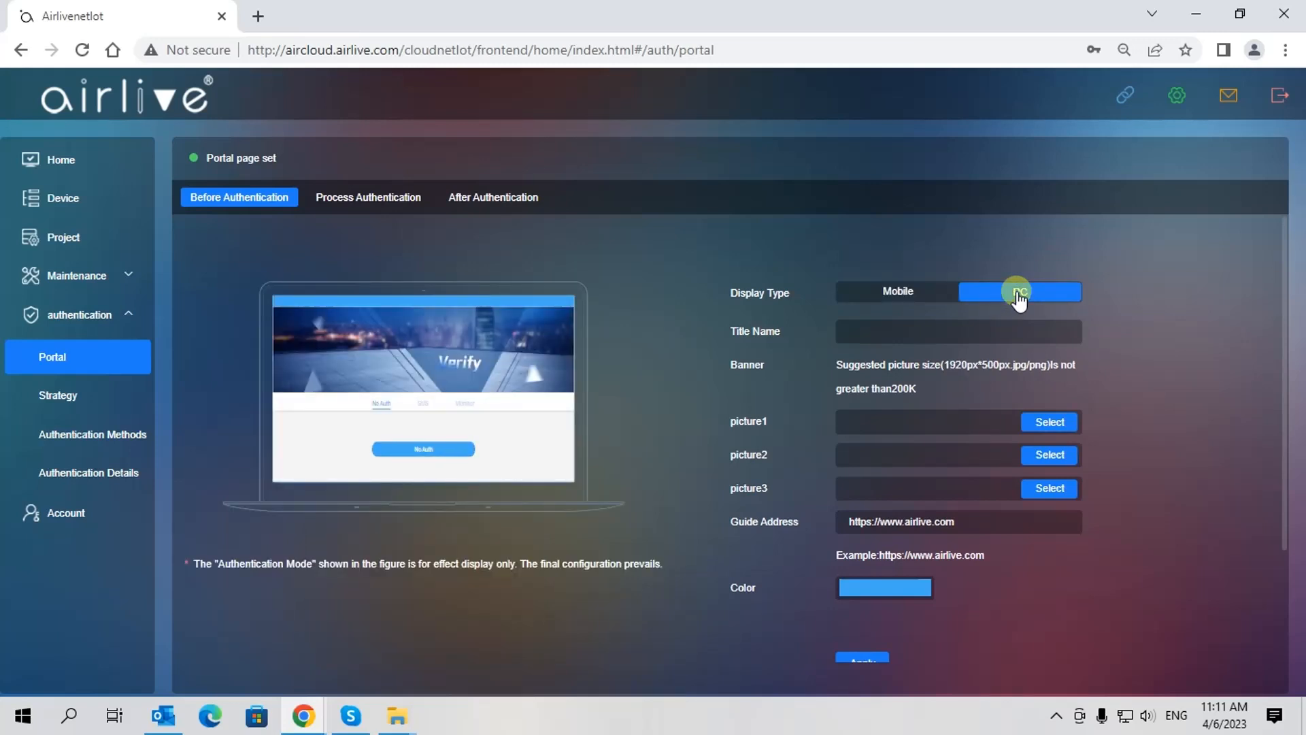
{"action": "left_click", "coordinate": [896, 292]}
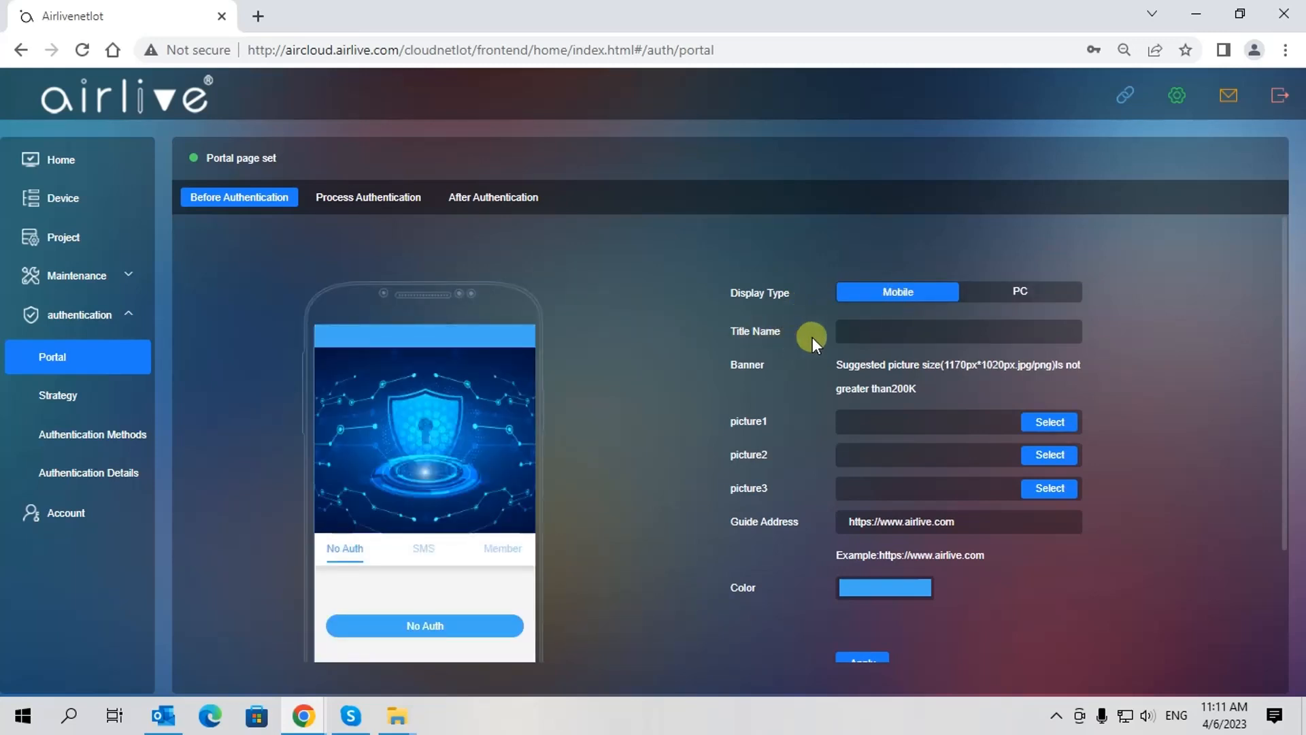
Set the before-authentication Title Name to 'AirCloudDemo' and apply
{"action": "left_click", "coordinate": [852, 330]}
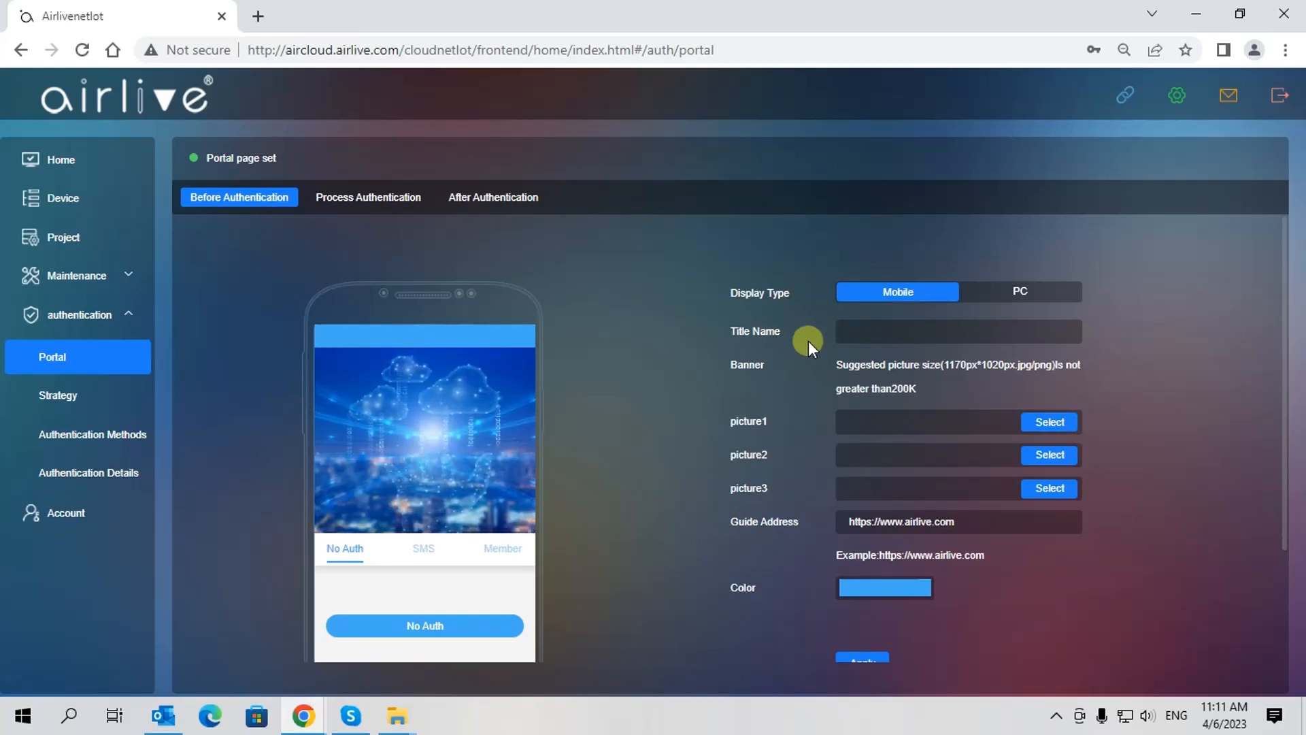
{"action": "type", "text": "AirCloud"}
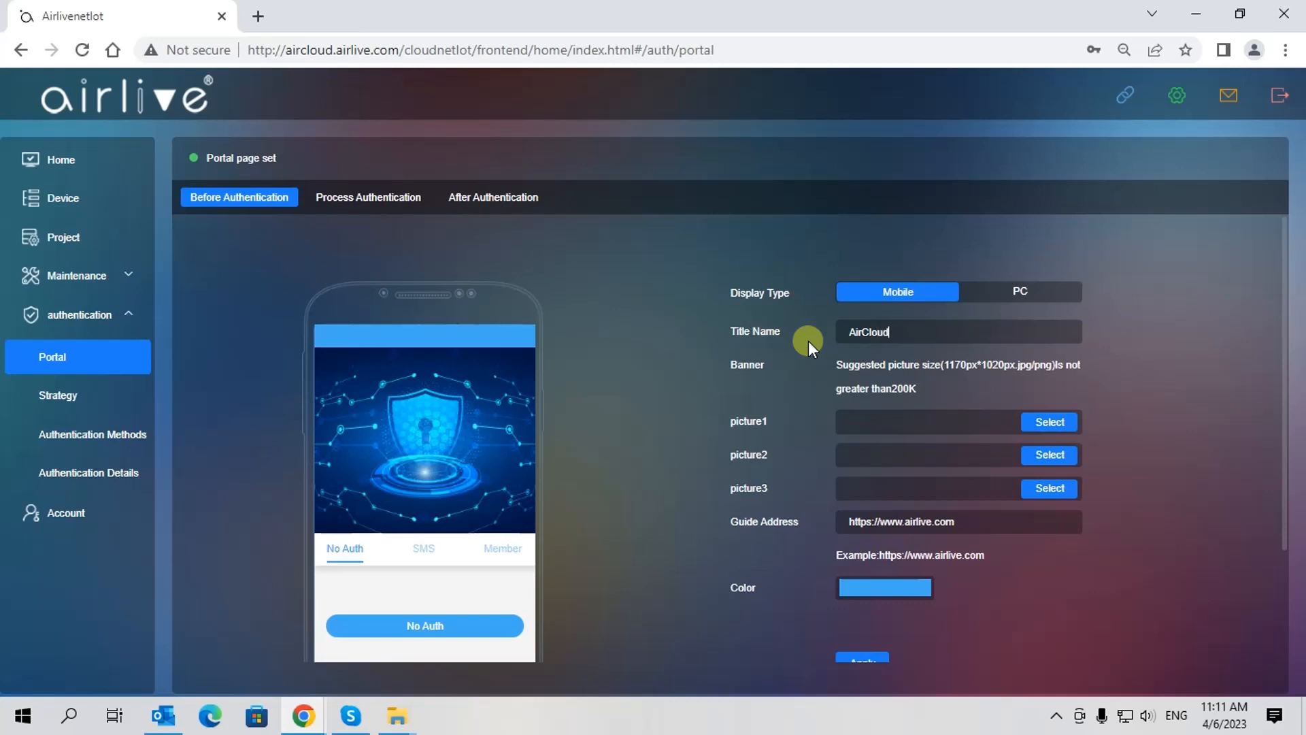
{"action": "type", "text": "Demo"}
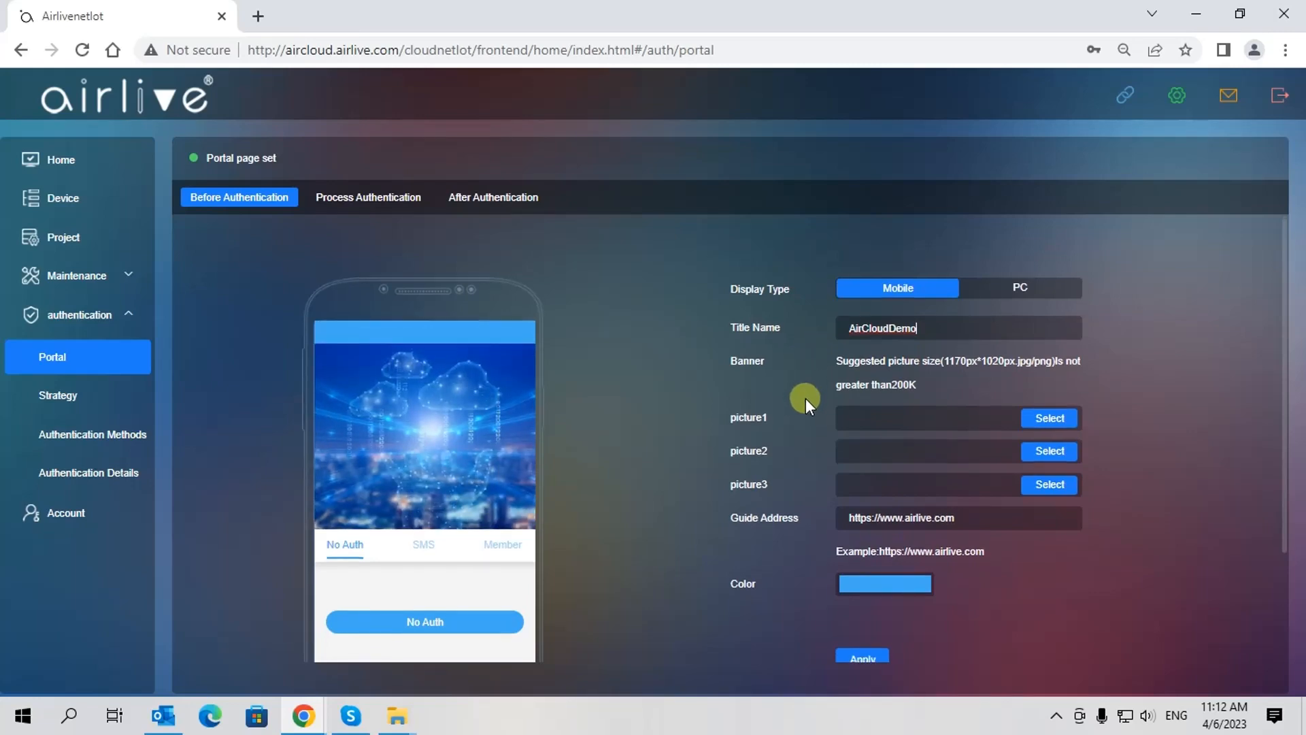
{"action": "scroll", "coordinate": [806, 398], "scroll_direction": "down", "scroll_amount": 2}
{"action": "left_click", "coordinate": [863, 565]}
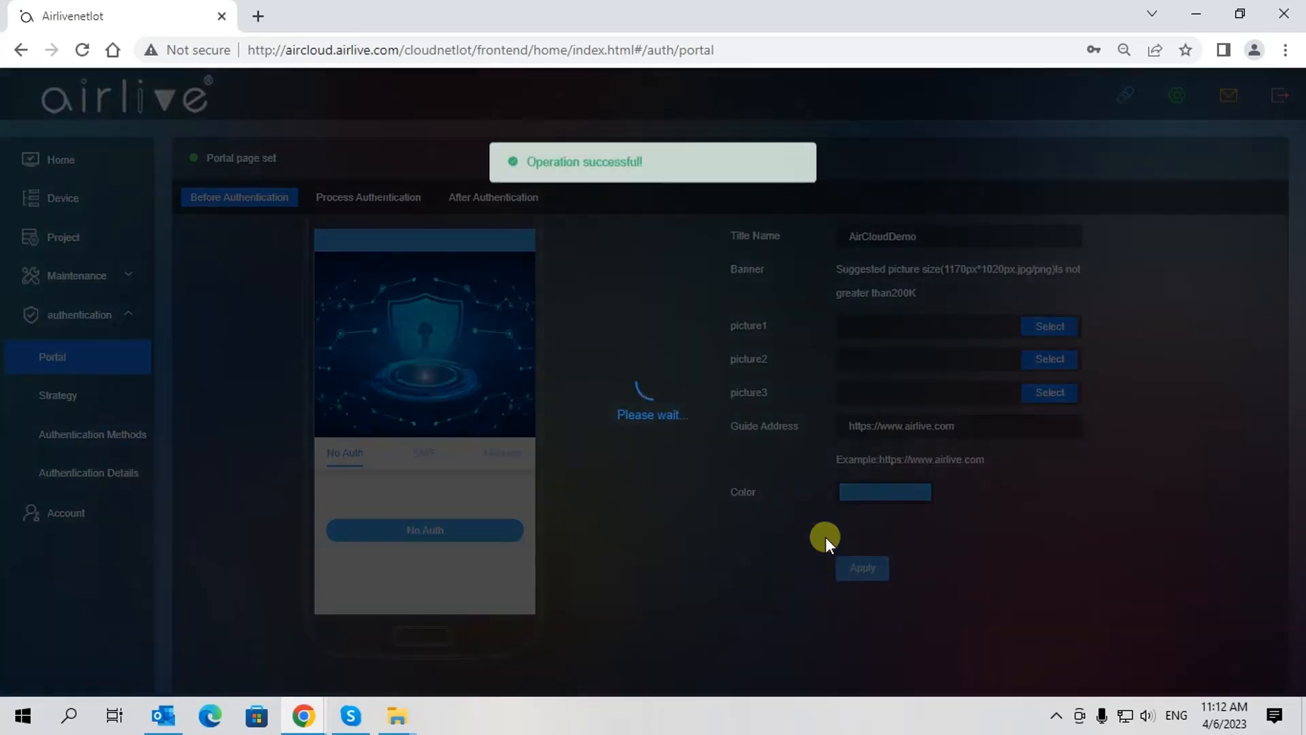
{"action": "scroll", "coordinate": [804, 329], "scroll_direction": "up", "scroll_amount": 2}
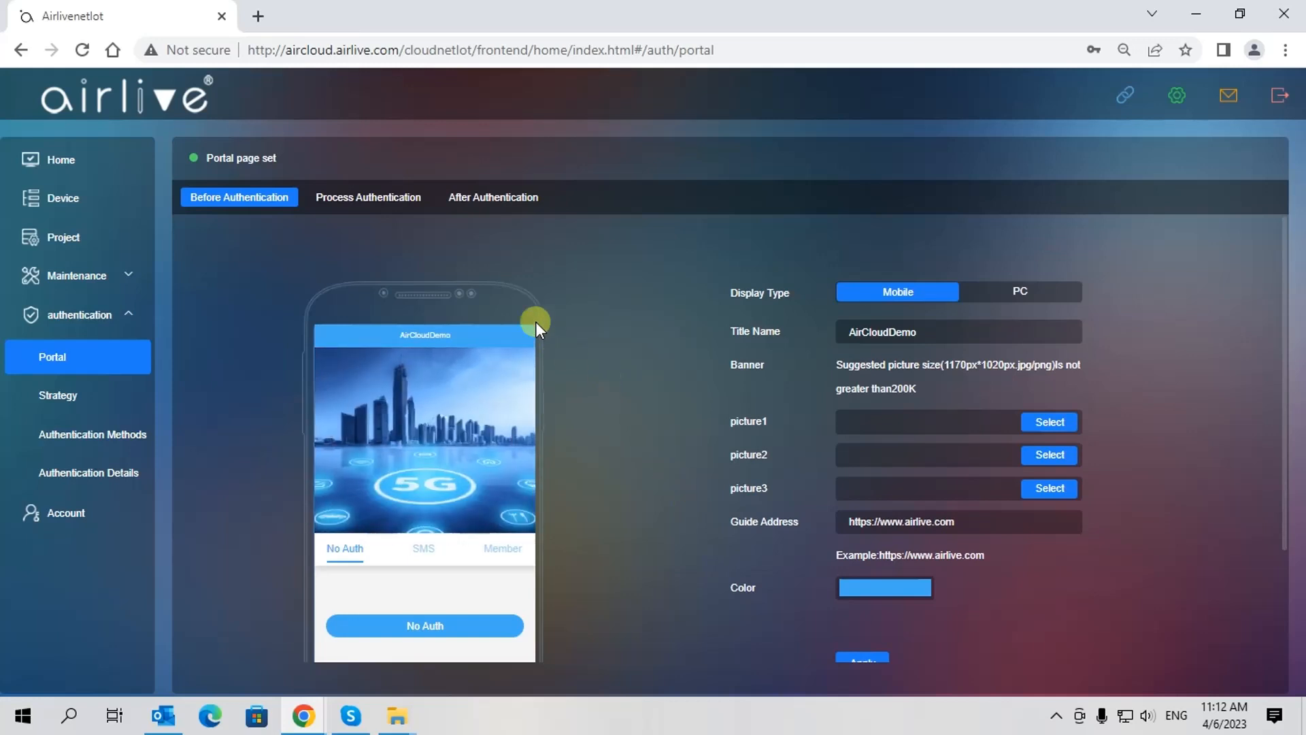
Preview the Process Authentication page in PC and Mobile views
{"action": "left_click", "coordinate": [367, 201]}
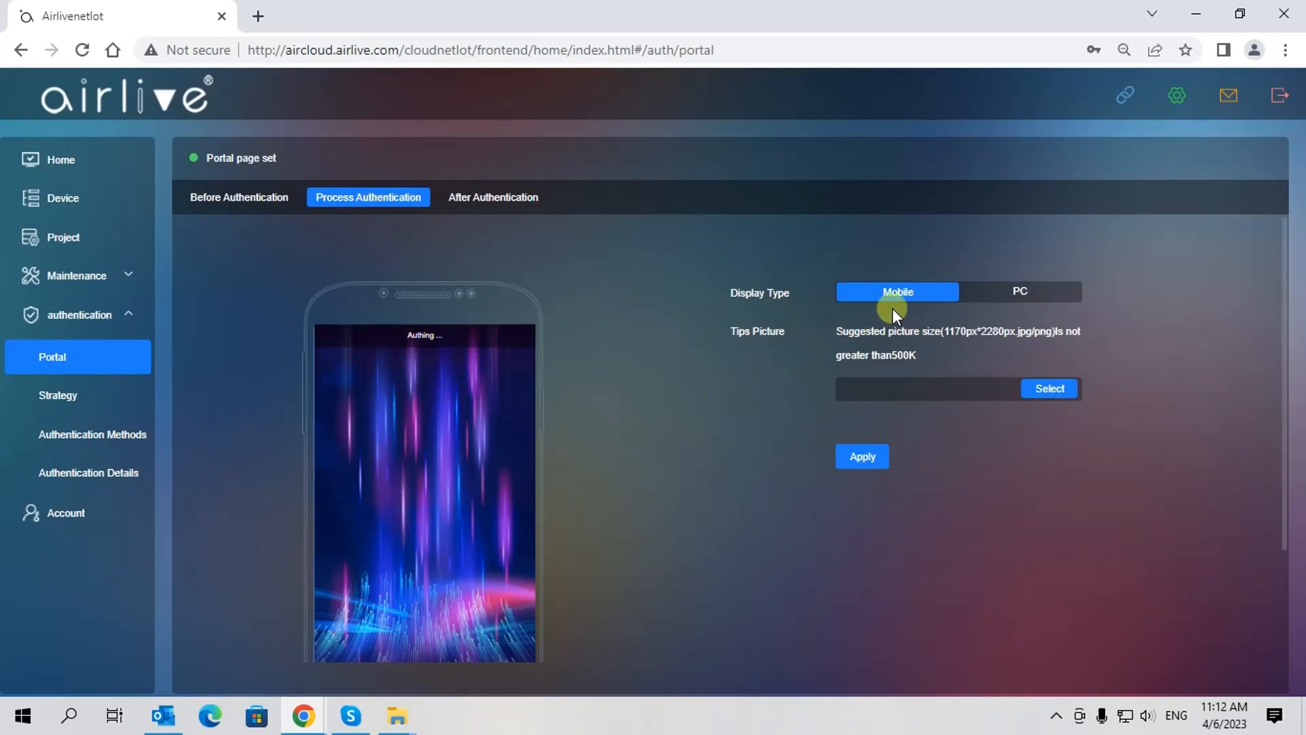
{"action": "left_click", "coordinate": [1018, 294]}
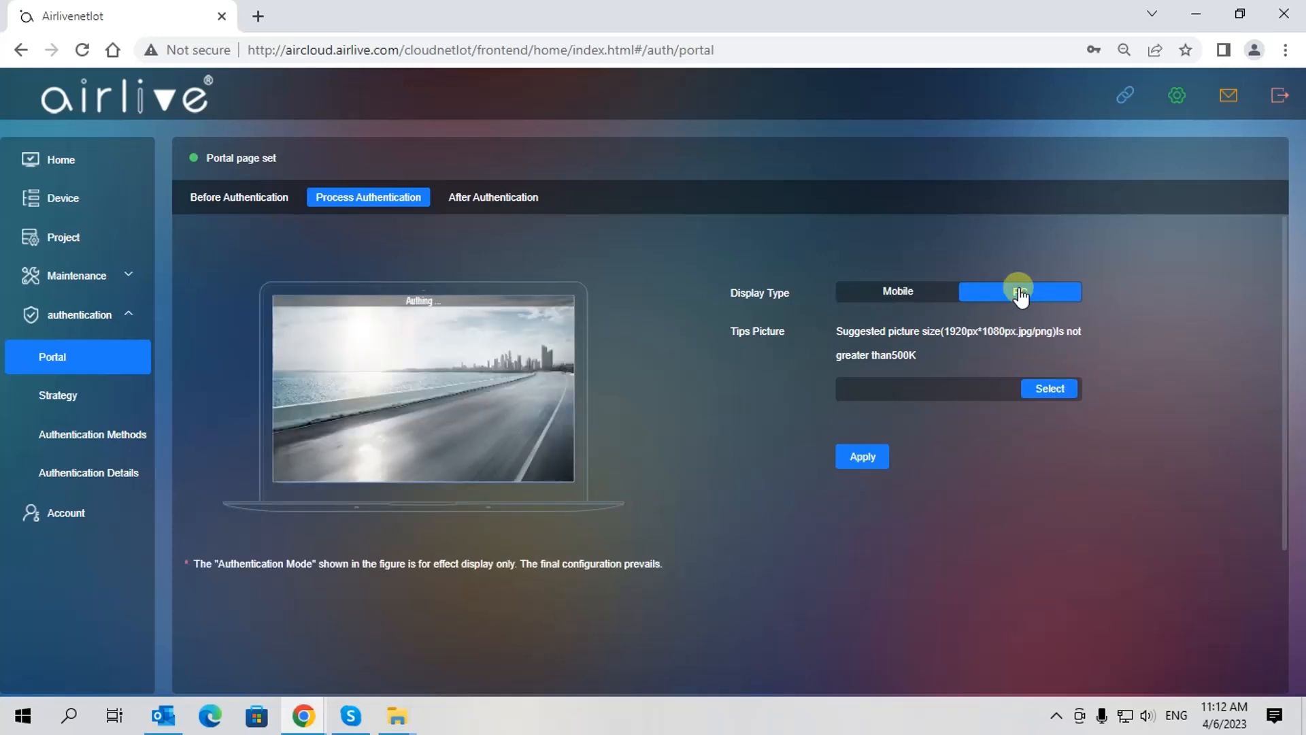
{"action": "left_click", "coordinate": [895, 292]}
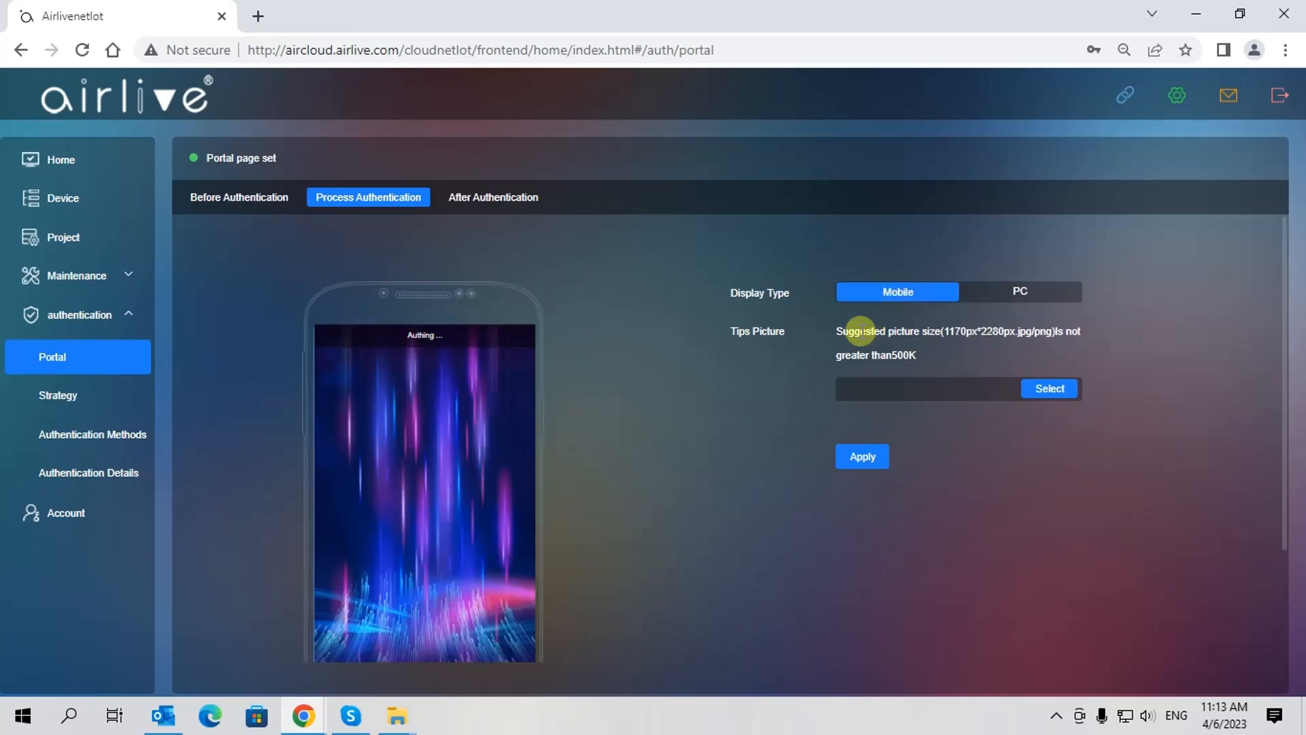
Preview the After Authentication Welcome page in PC and Mobile views
{"action": "left_click", "coordinate": [488, 200]}
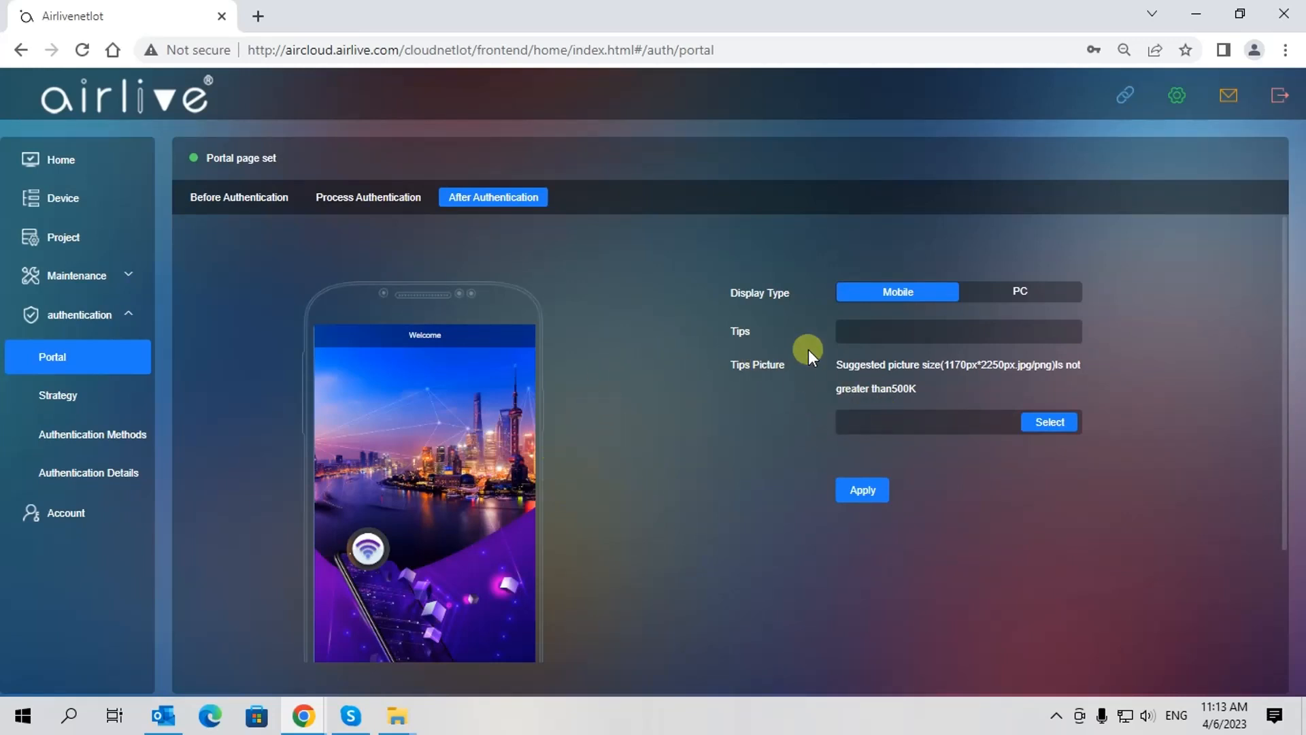
{"action": "left_click", "coordinate": [1022, 299]}
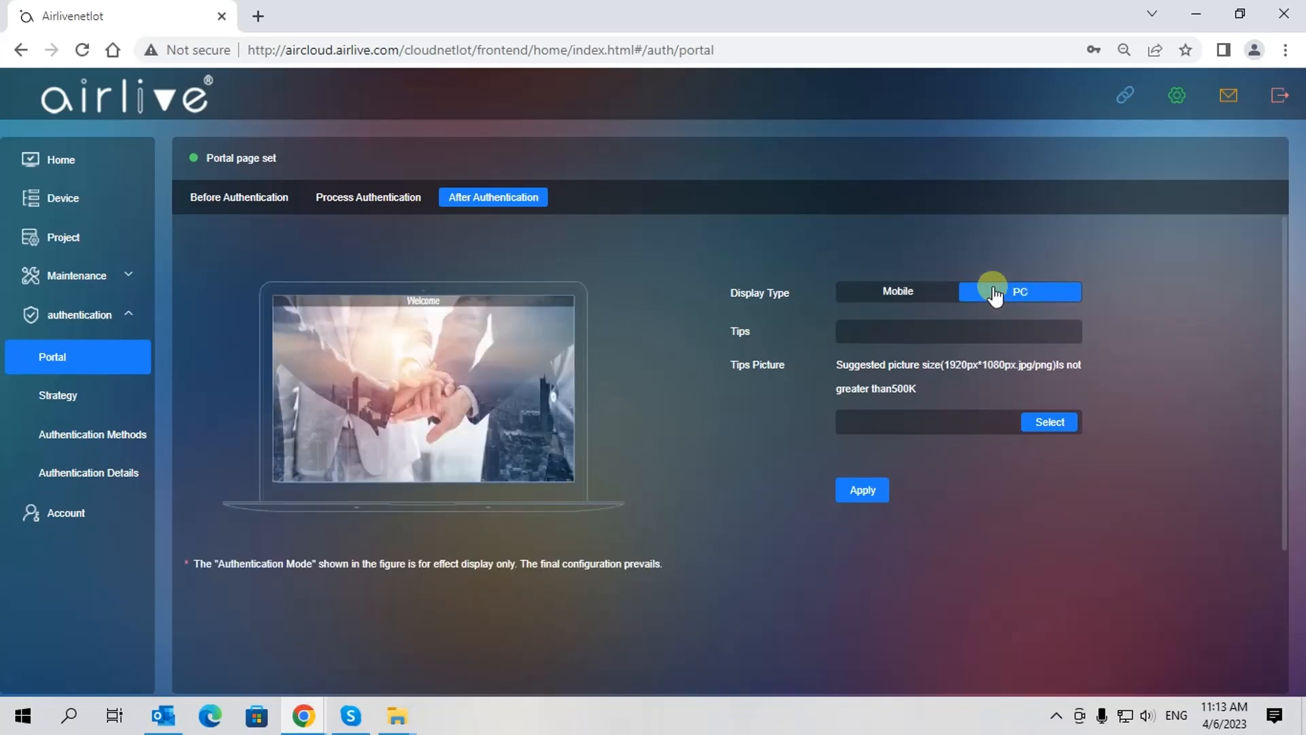
{"action": "left_click", "coordinate": [893, 296]}
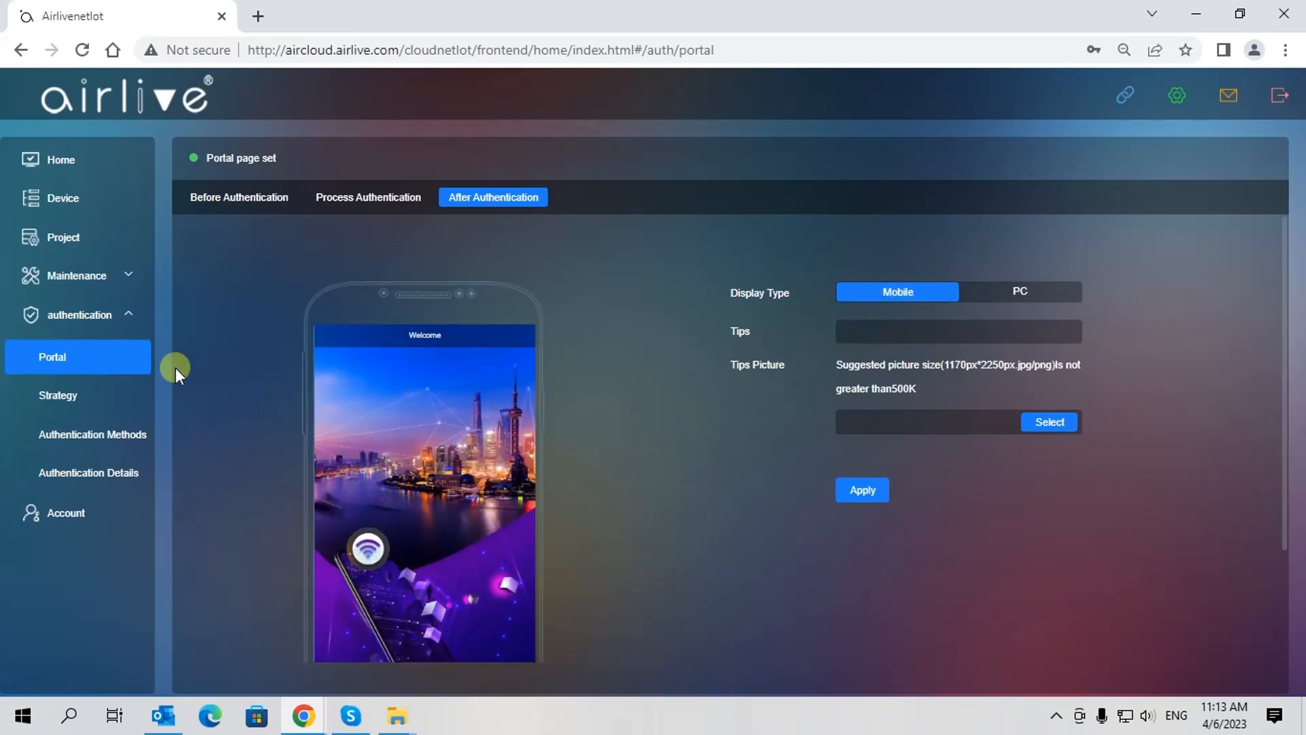
Create a strategy named 'Demosetup' with Two Day validity, keeping the IP white list, and save
{"action": "left_click", "coordinate": [55, 397]}
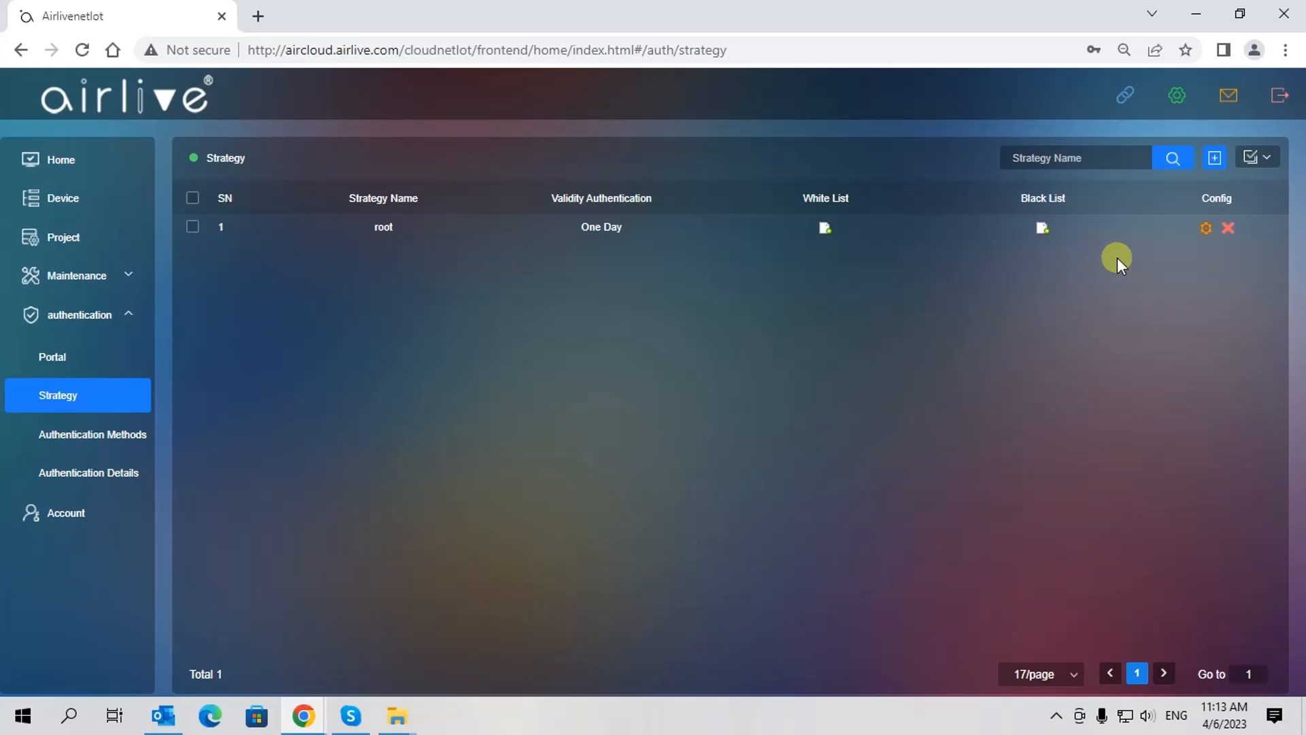
{"action": "left_click", "coordinate": [1214, 160]}
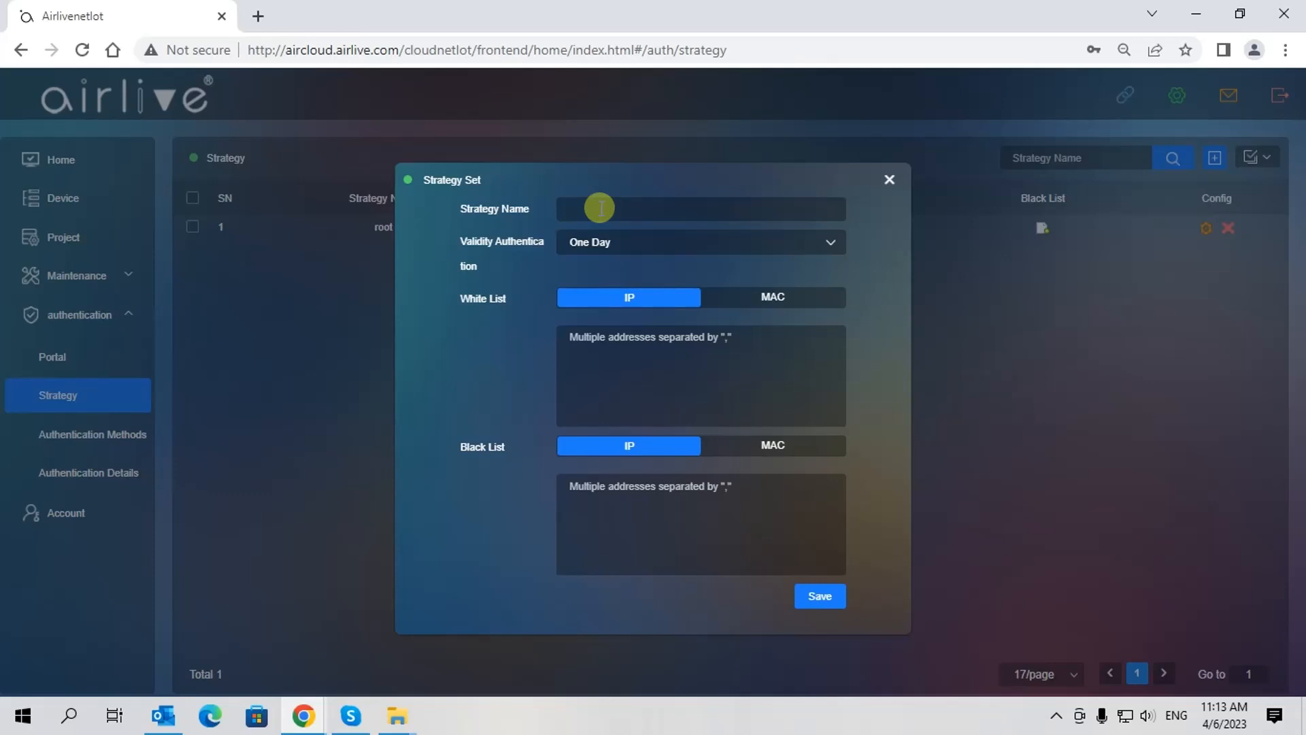
{"action": "type", "text": "Demosetup"}
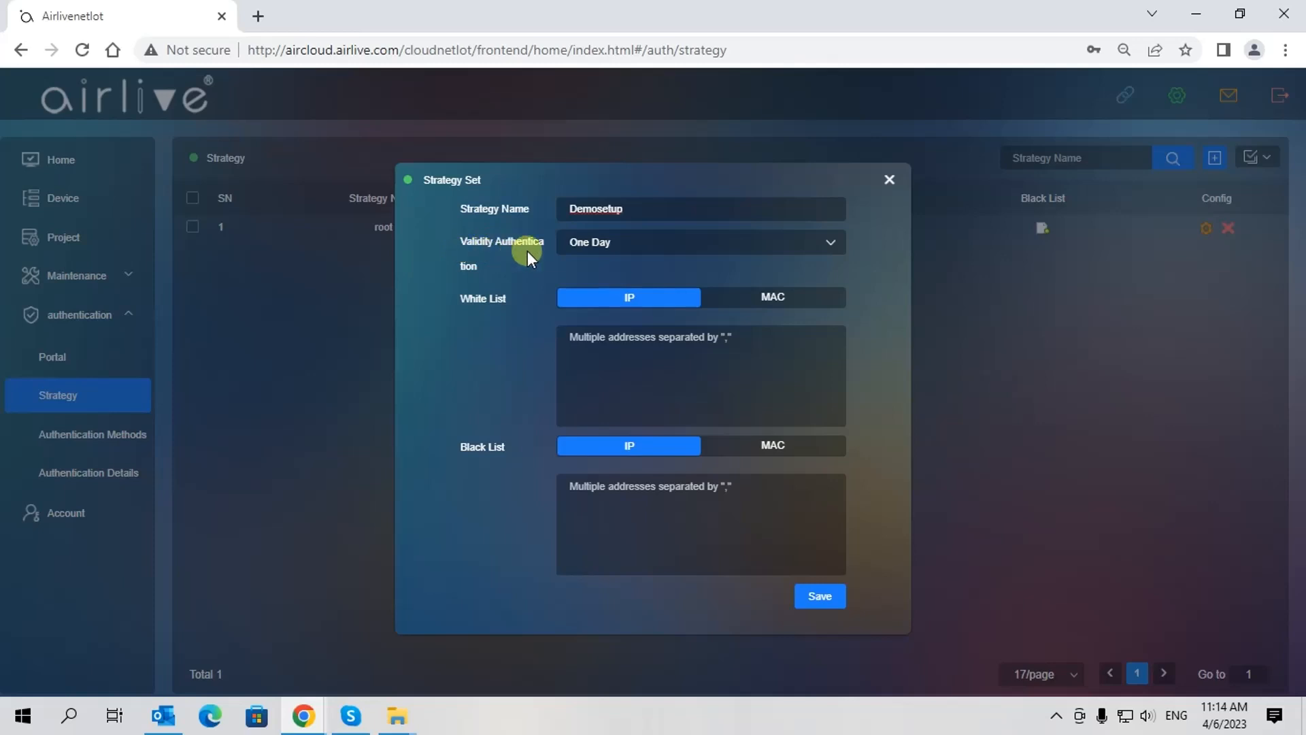
{"action": "left_click", "coordinate": [632, 248]}
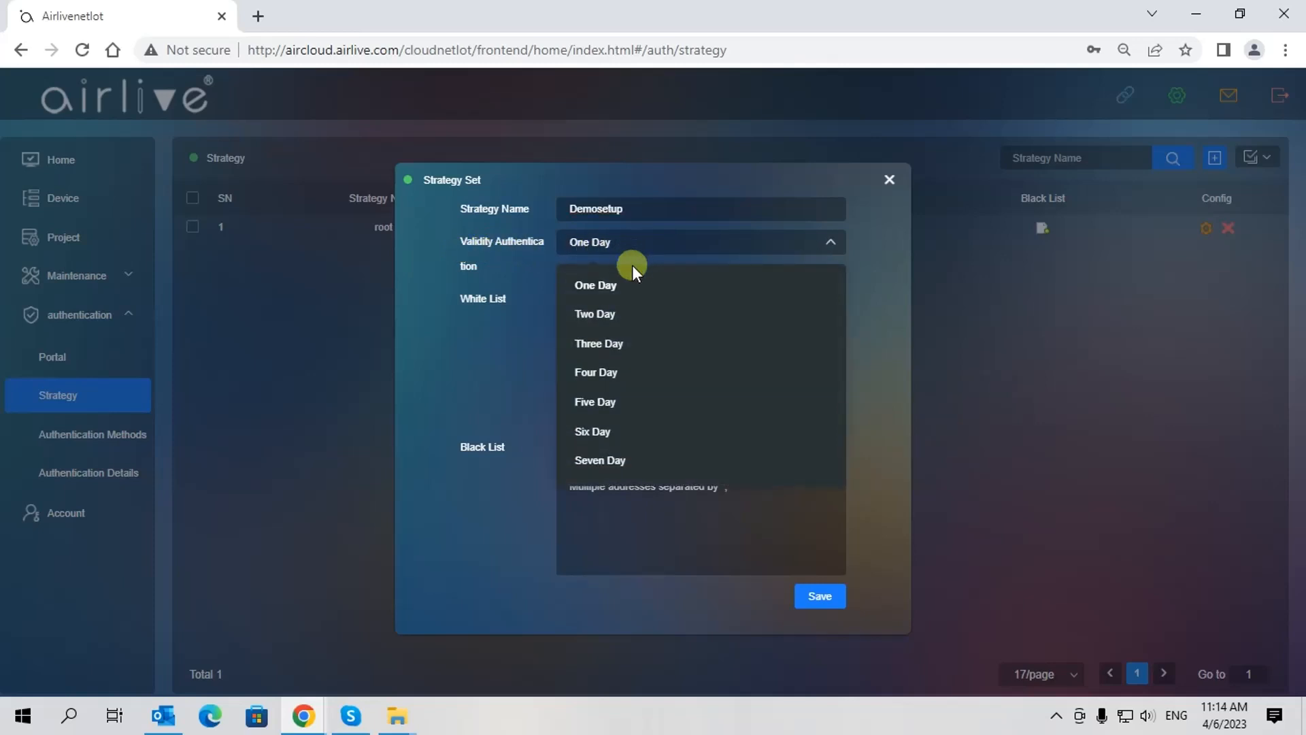
{"action": "scroll", "coordinate": [624, 388], "scroll_direction": "down", "scroll_amount": 1}
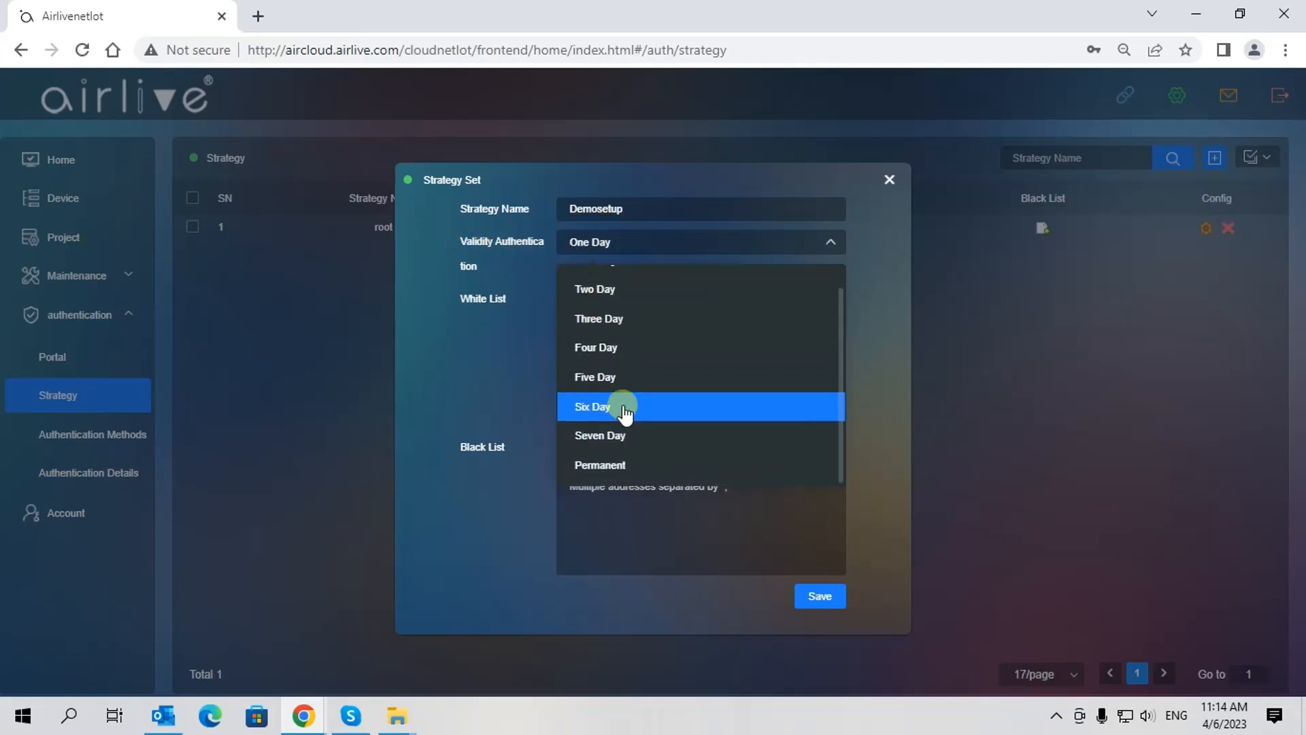
{"action": "left_click", "coordinate": [634, 293]}
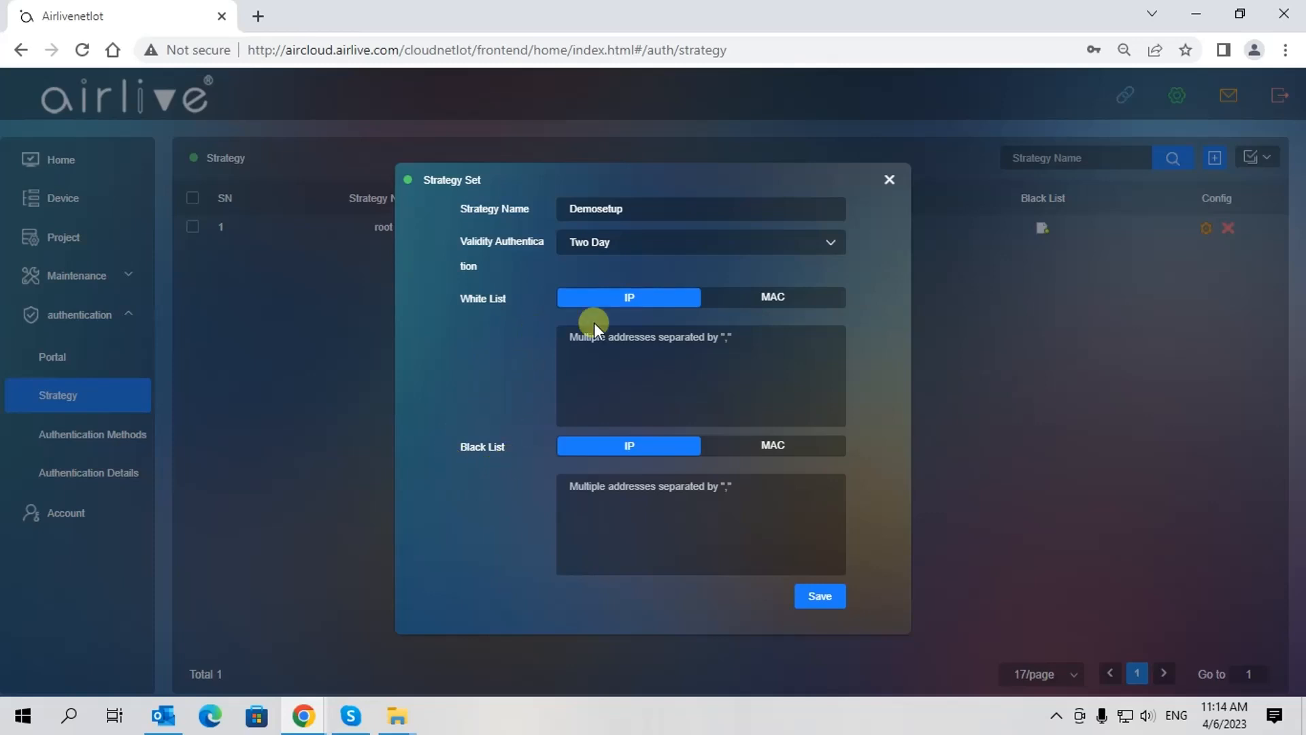
{"action": "left_click", "coordinate": [728, 308]}
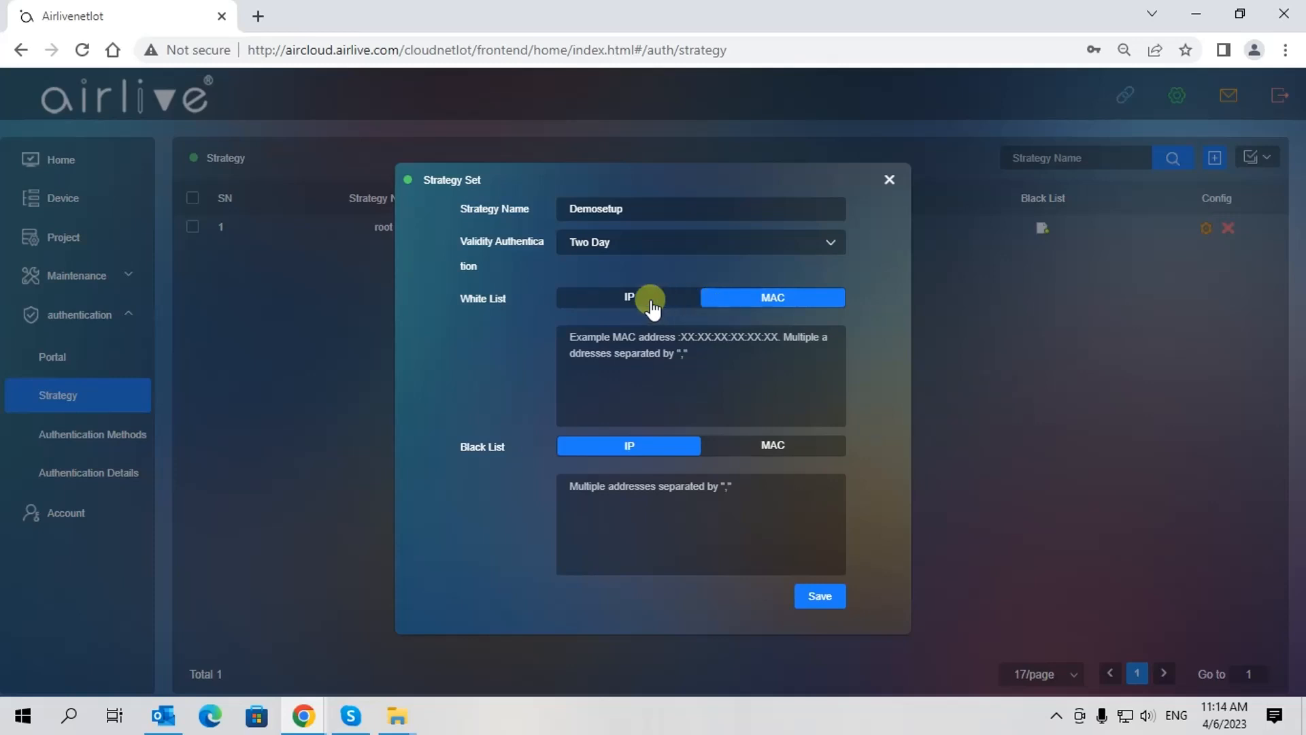
{"action": "left_click", "coordinate": [605, 305]}
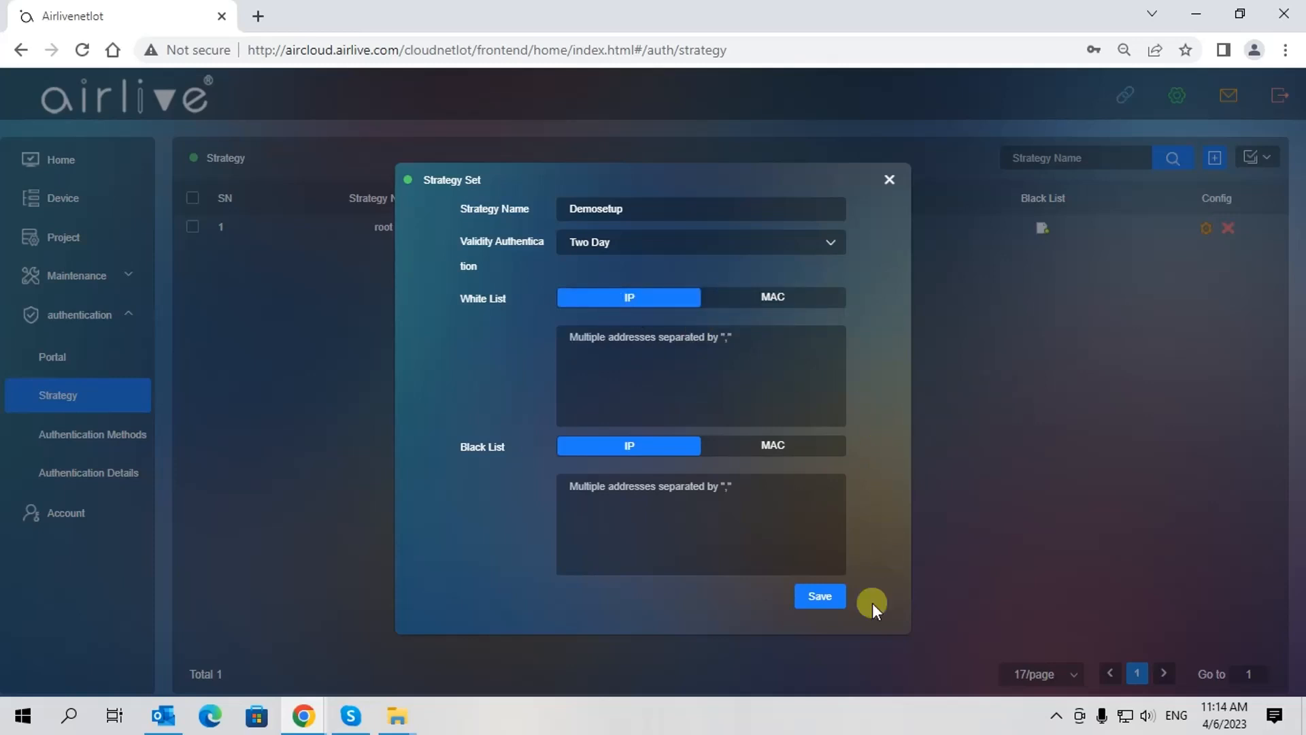
{"action": "left_click", "coordinate": [819, 599]}
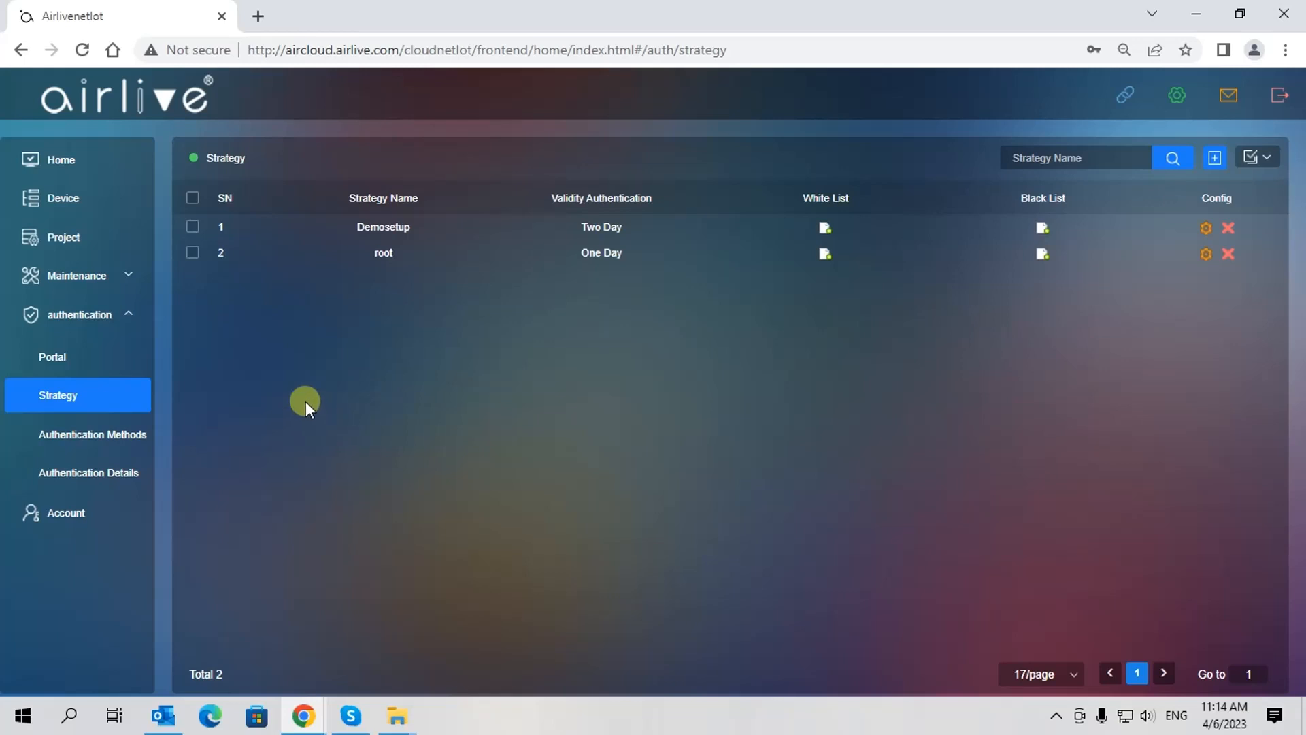
Browse Authentication Methods, checking No Auth before returning to the Member list
{"action": "left_click", "coordinate": [87, 438]}
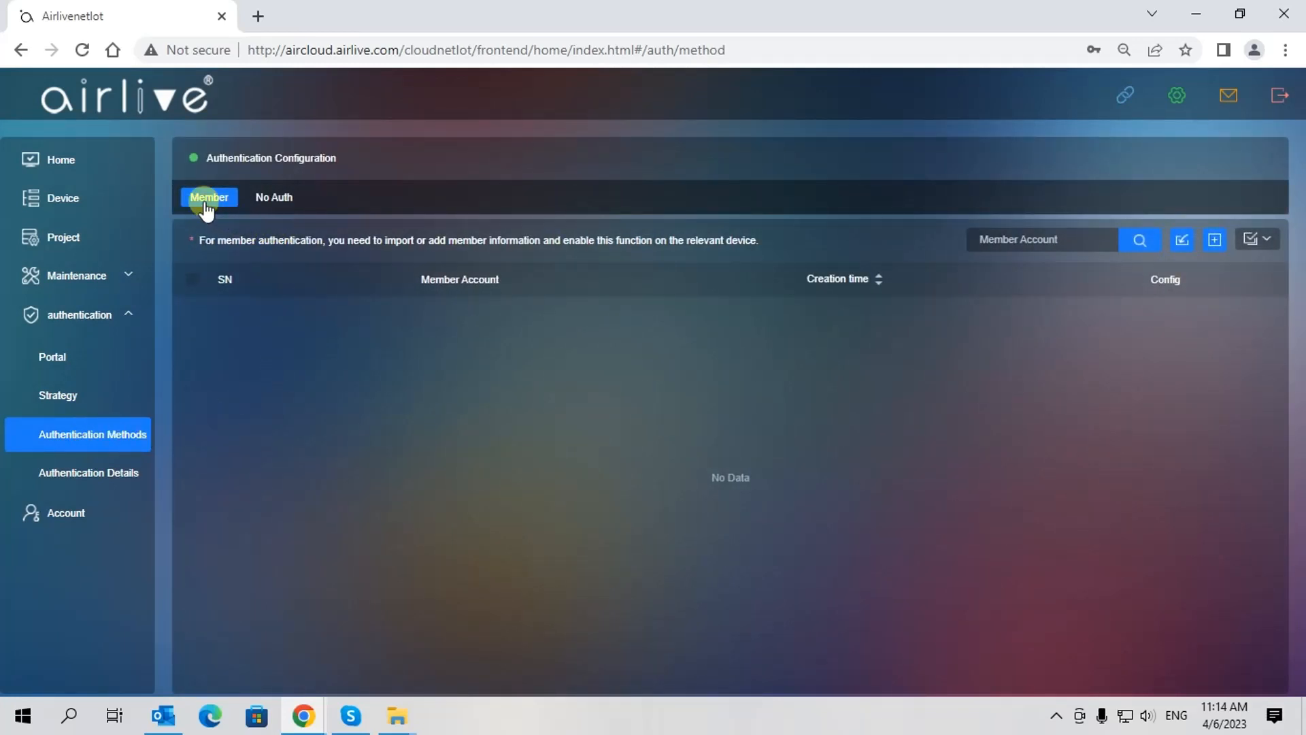
{"action": "left_click", "coordinate": [272, 198]}
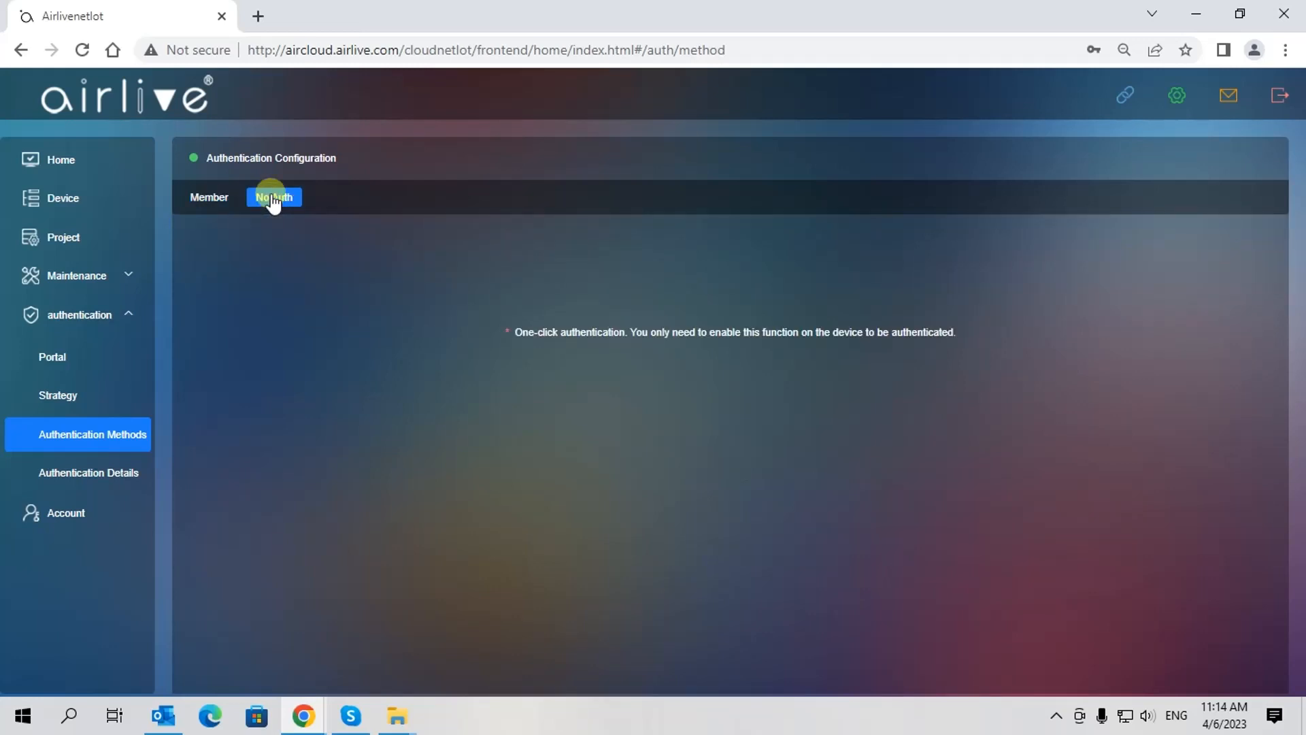
{"action": "left_click", "coordinate": [206, 199]}
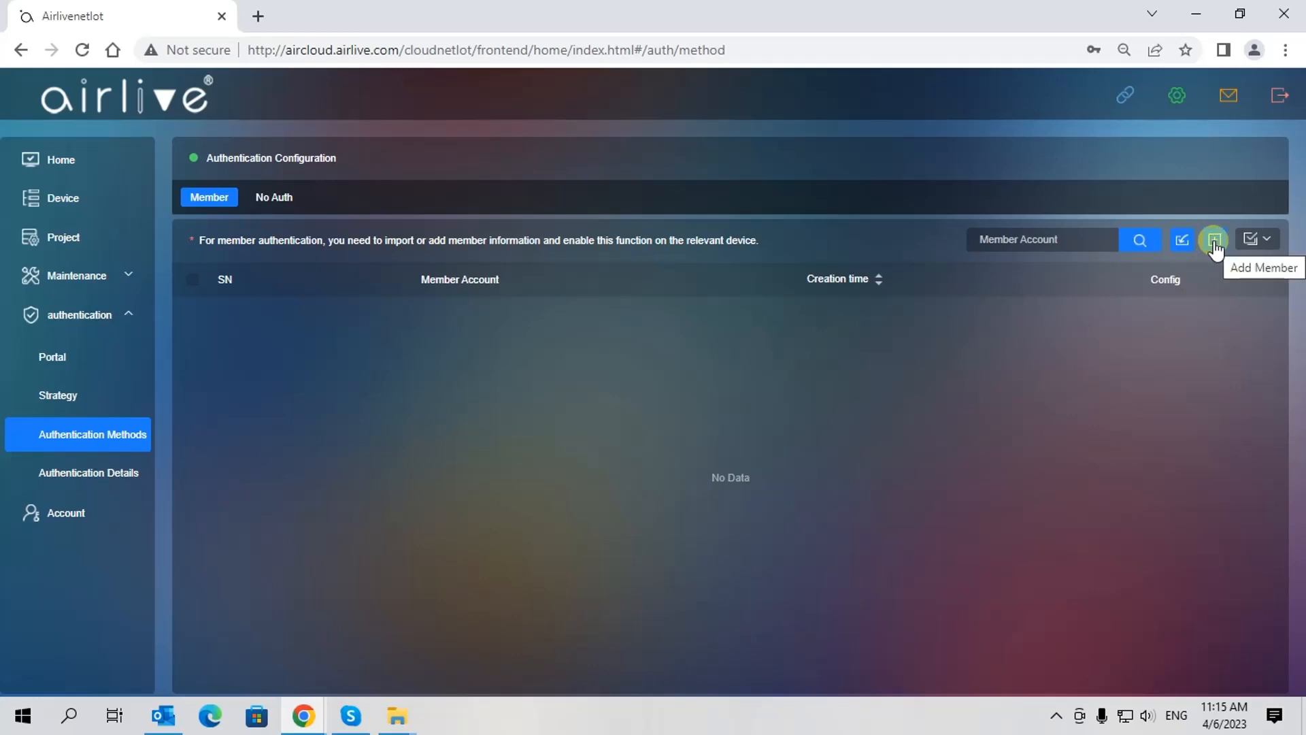
Add a member with an account name and login password, and save it
{"action": "left_click", "coordinate": [1215, 245]}
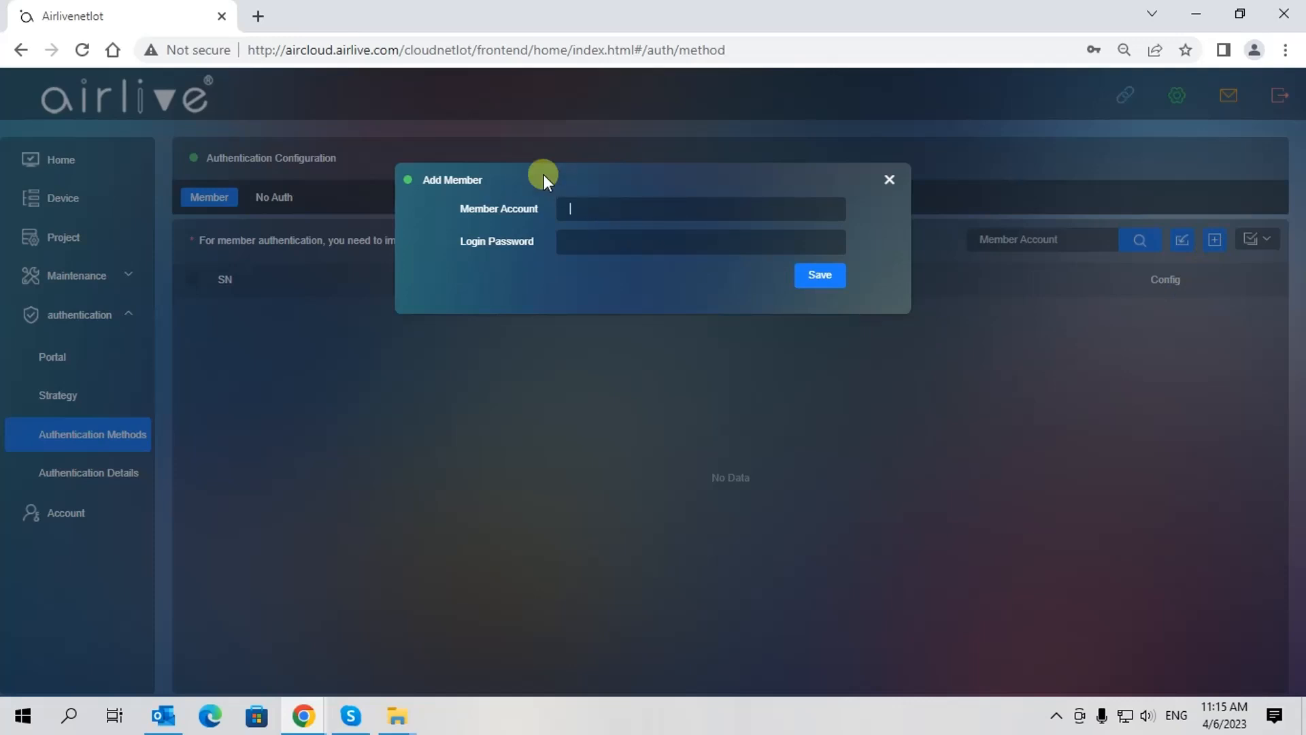
{"action": "type", "text": "Alex"}
{"action": "left_click", "coordinate": [575, 242]}
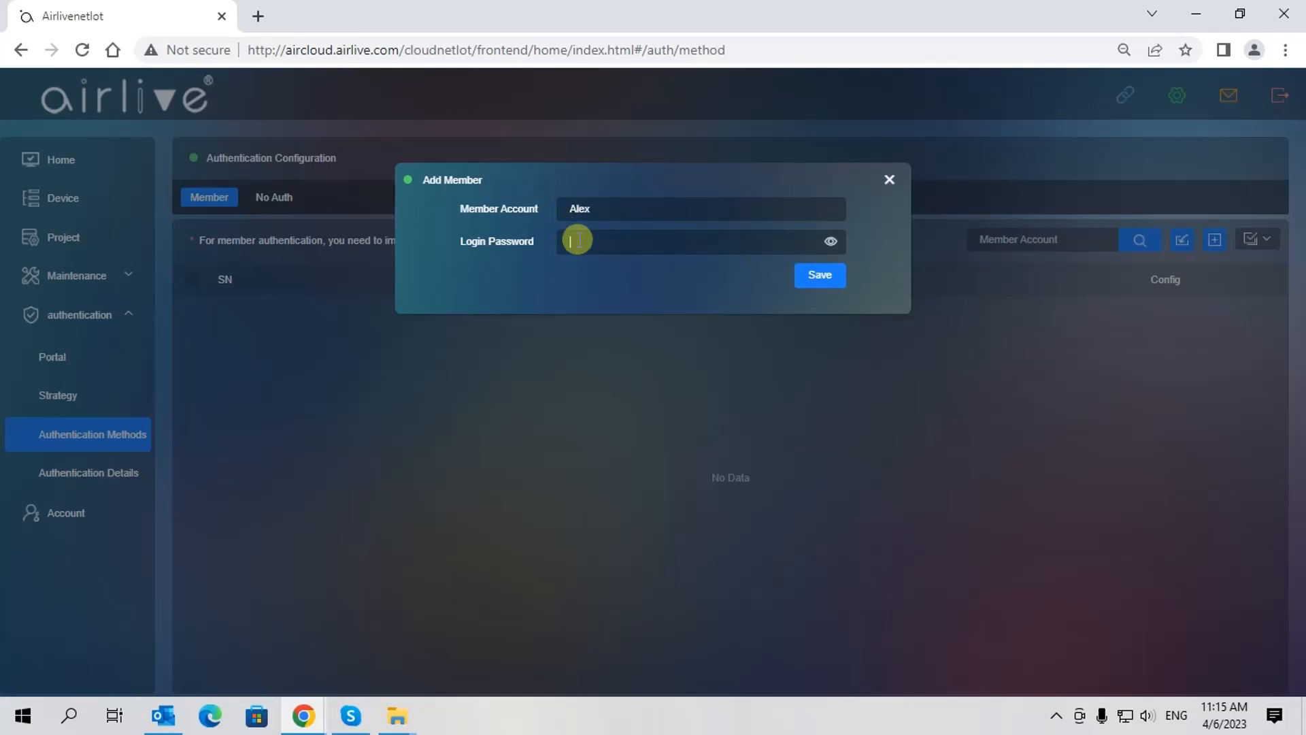
{"action": "type", "text": "•••••••"}
{"action": "left_click", "coordinate": [821, 277]}
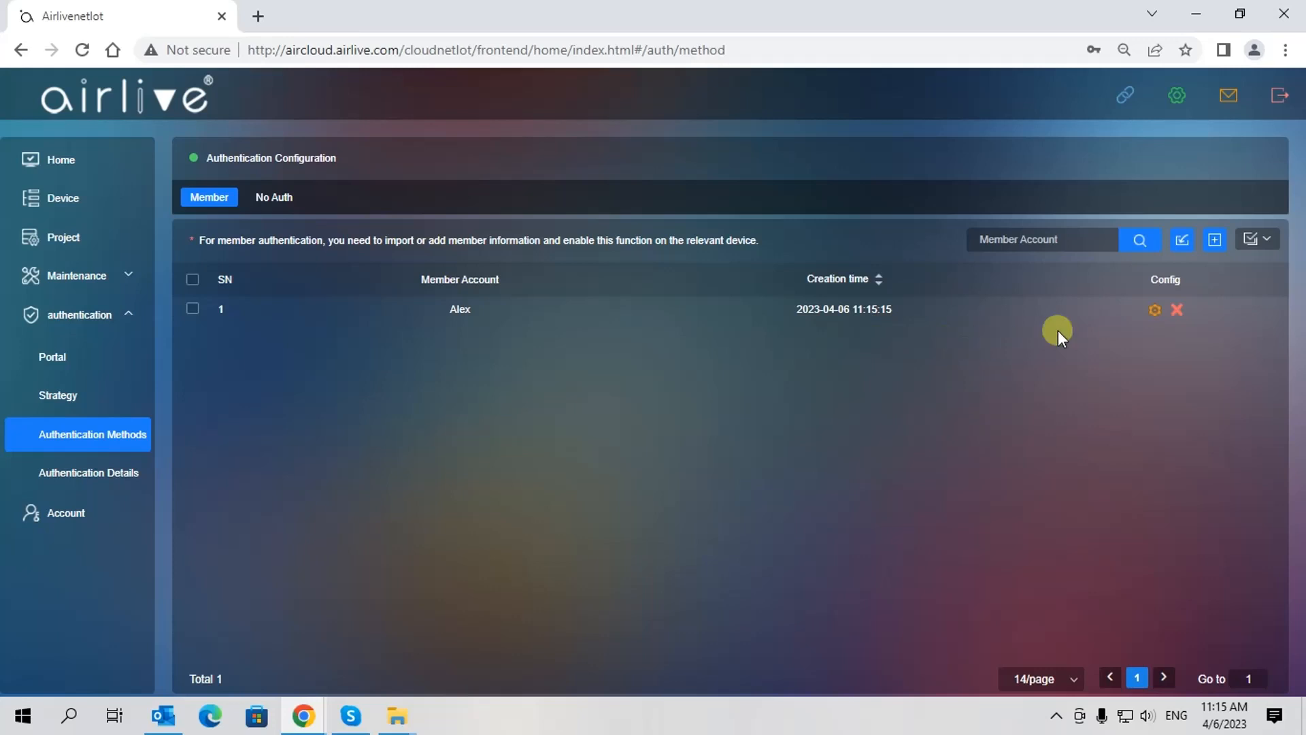
Open and close the member Import form, then return to the Device management page
{"action": "left_click", "coordinate": [1183, 241]}
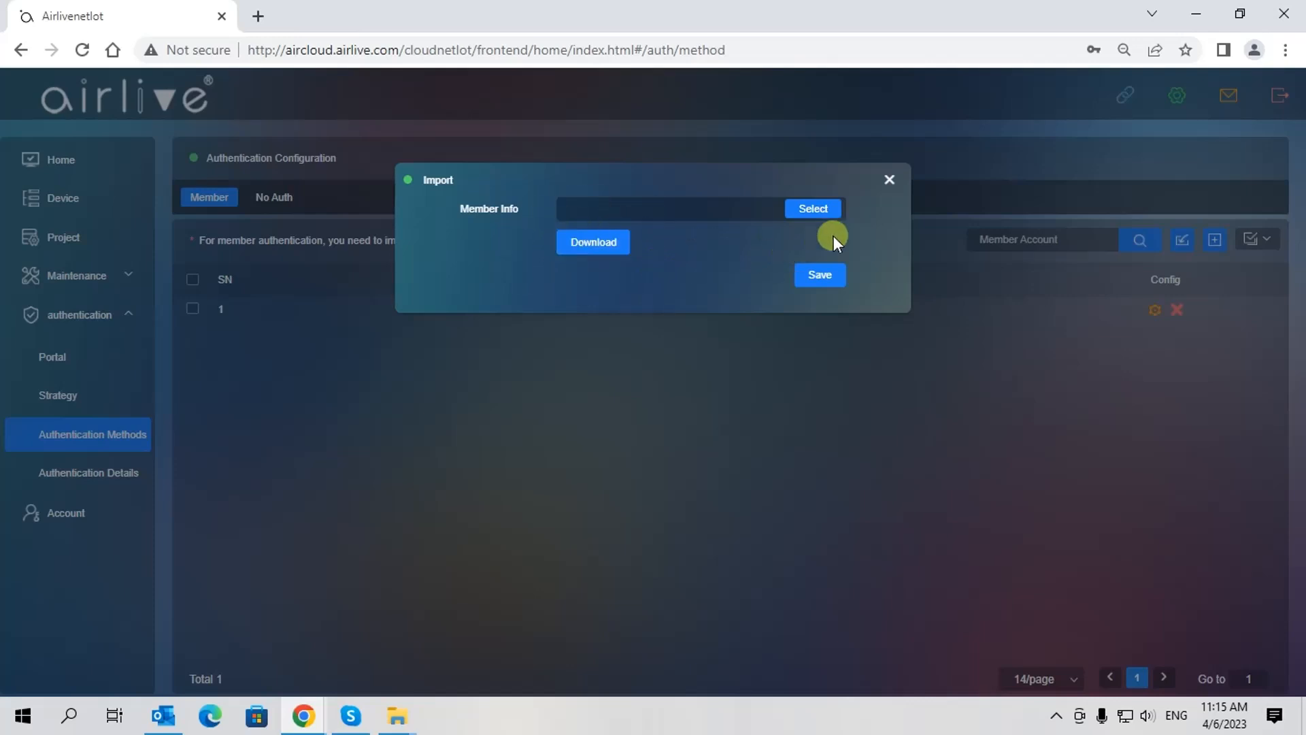
{"action": "left_click", "coordinate": [889, 180]}
{"action": "left_click", "coordinate": [889, 180]}
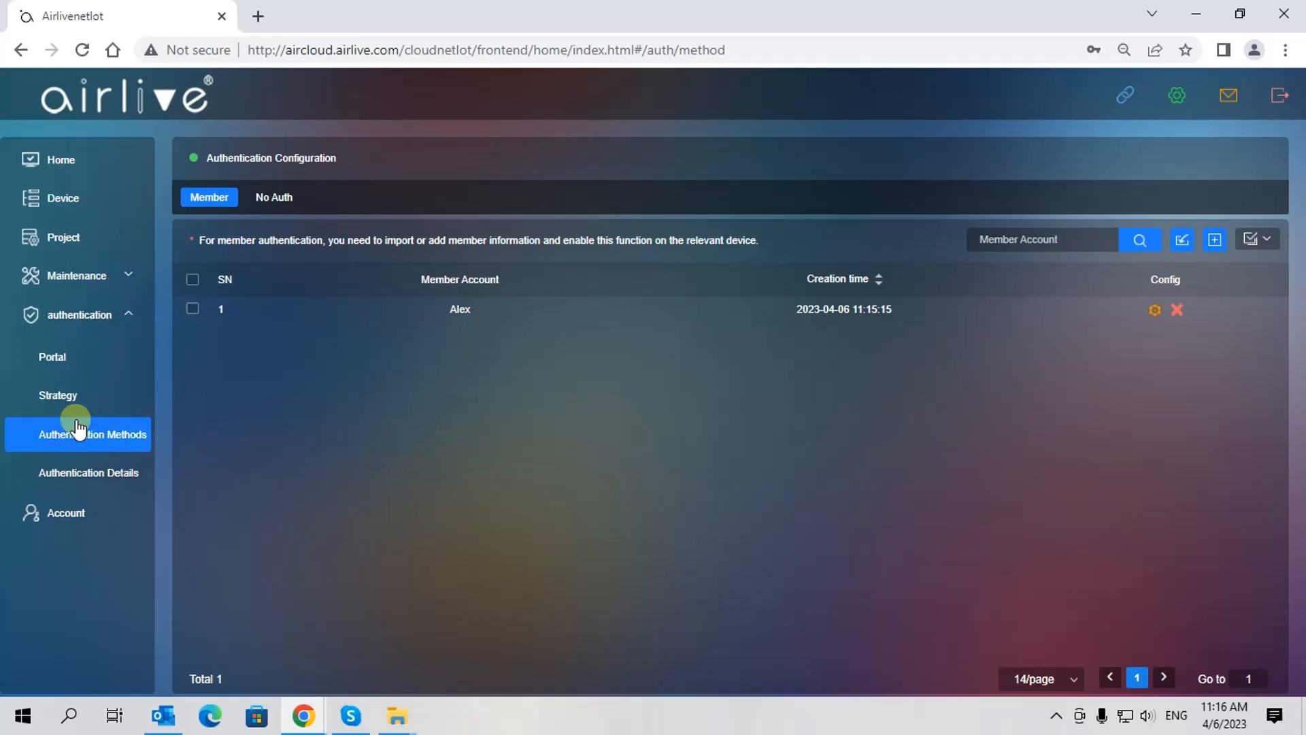
{"action": "left_click", "coordinate": [63, 203]}
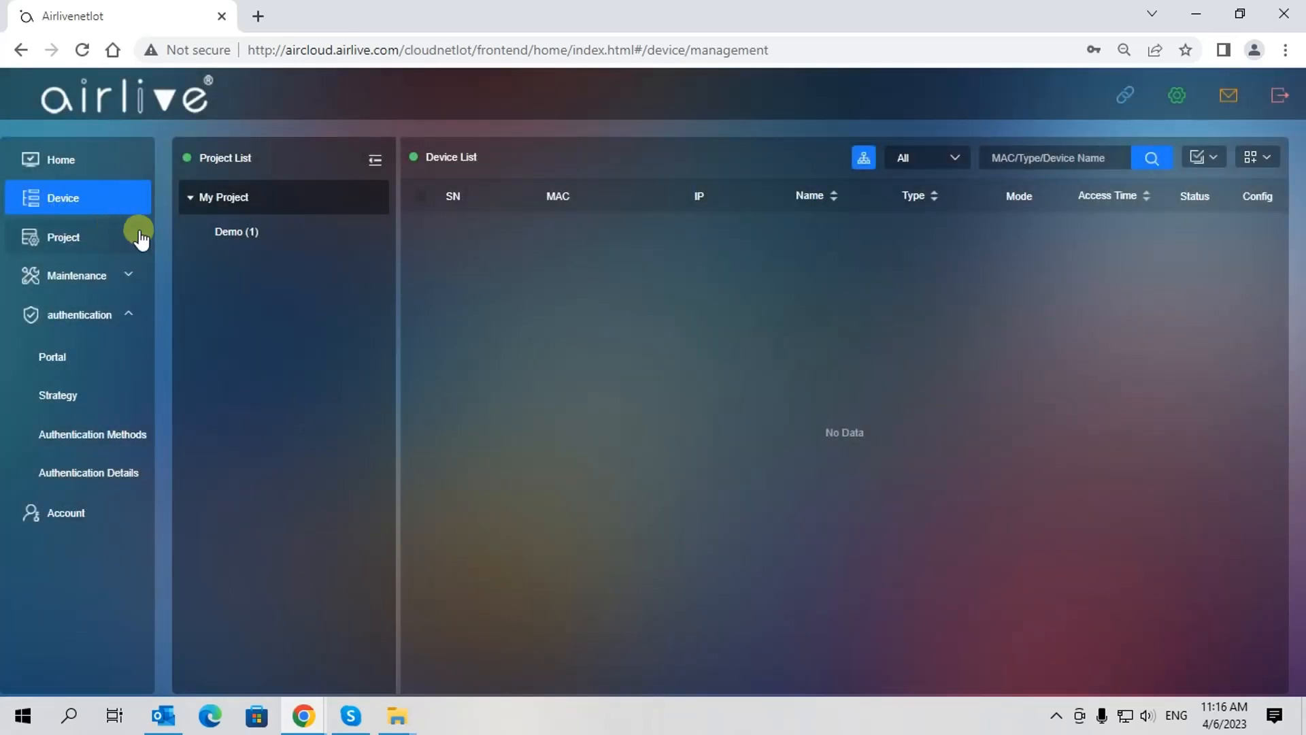
Open the InWallAP's authentication settings in the Demo project and enable 2G WiFi authentication
{"action": "left_click", "coordinate": [242, 234]}
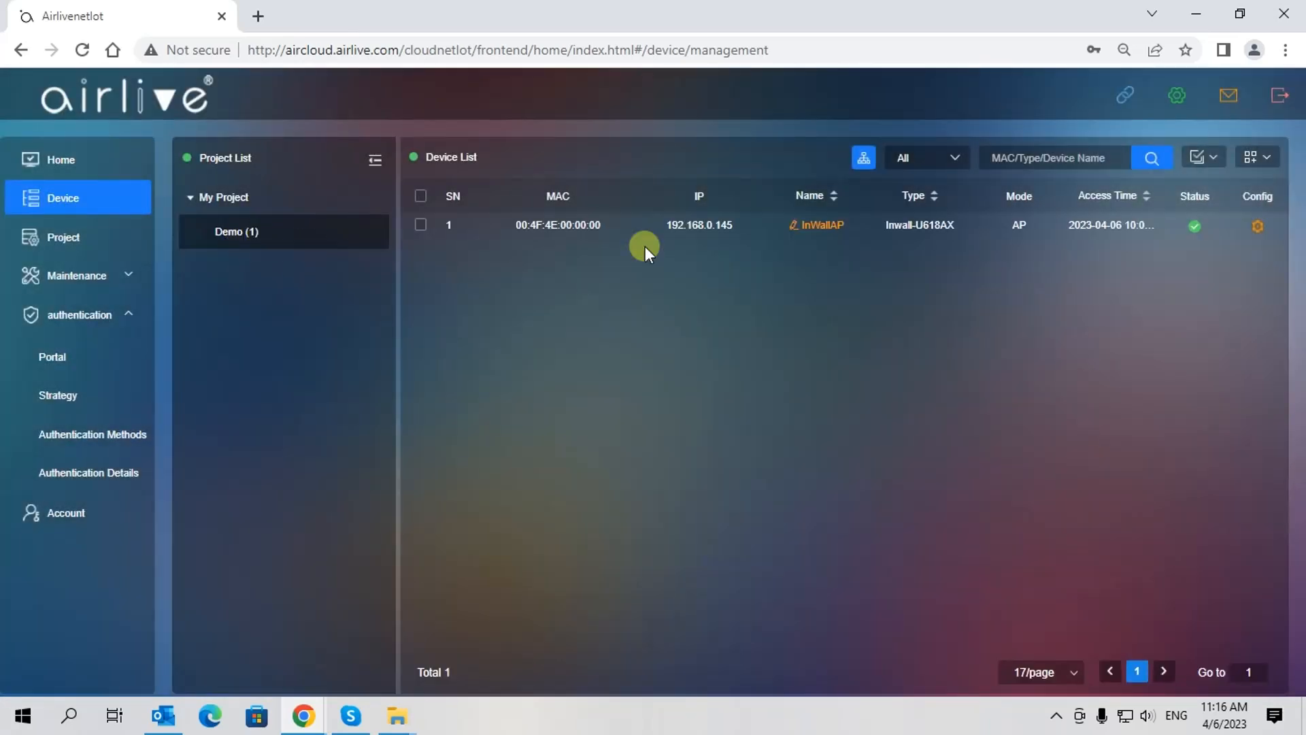
{"action": "left_click", "coordinate": [1256, 228]}
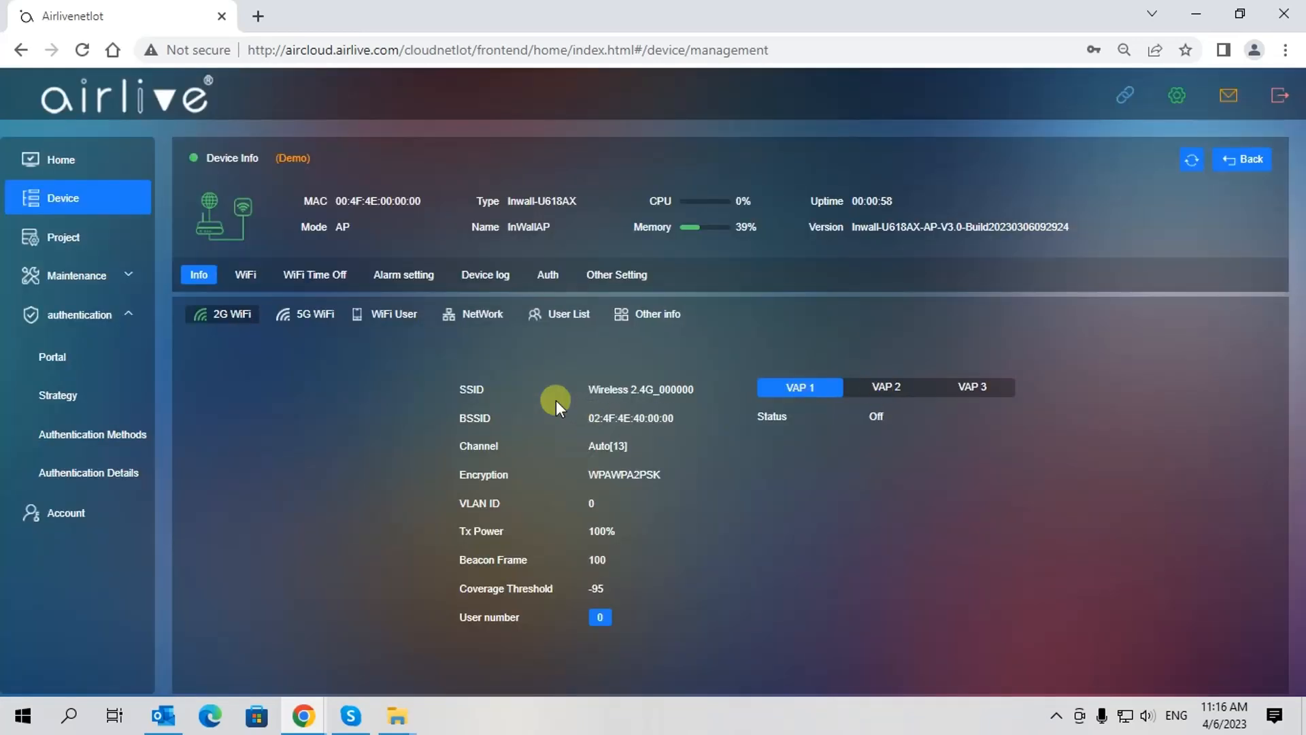
{"action": "left_click", "coordinate": [546, 275]}
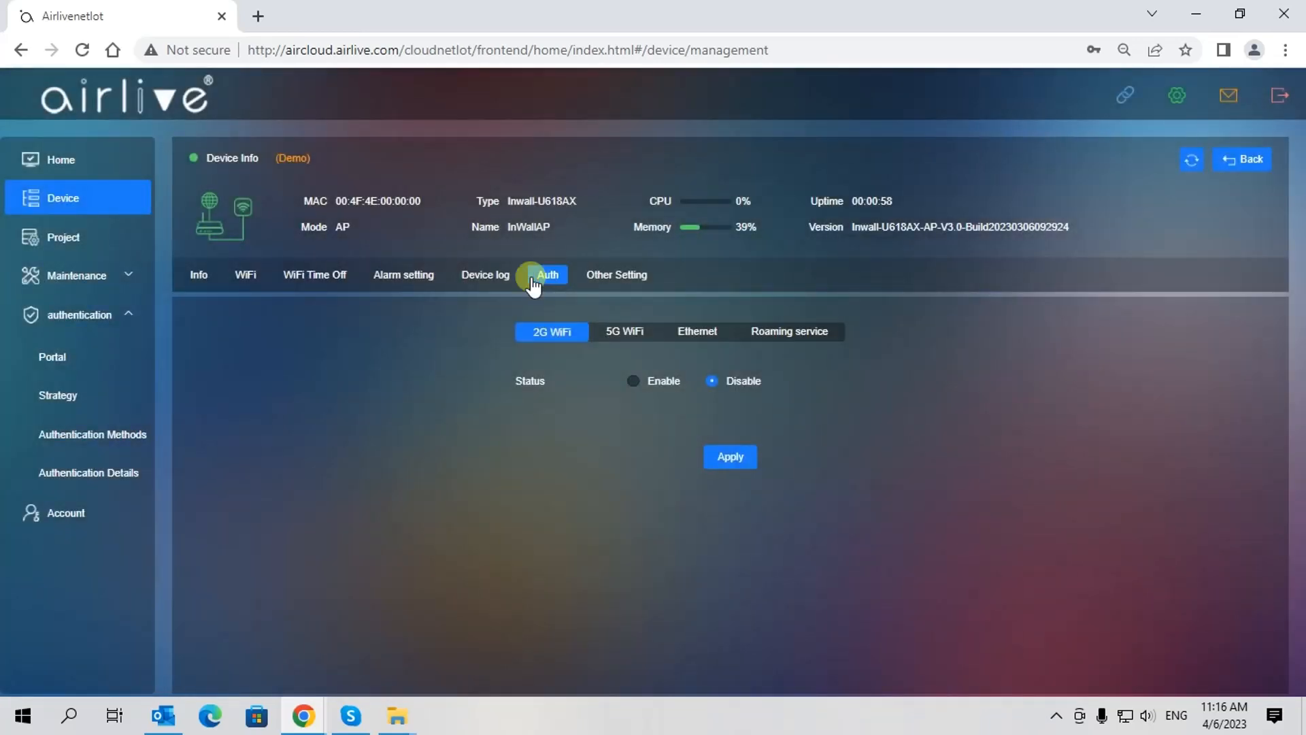
{"action": "left_click", "coordinate": [632, 380]}
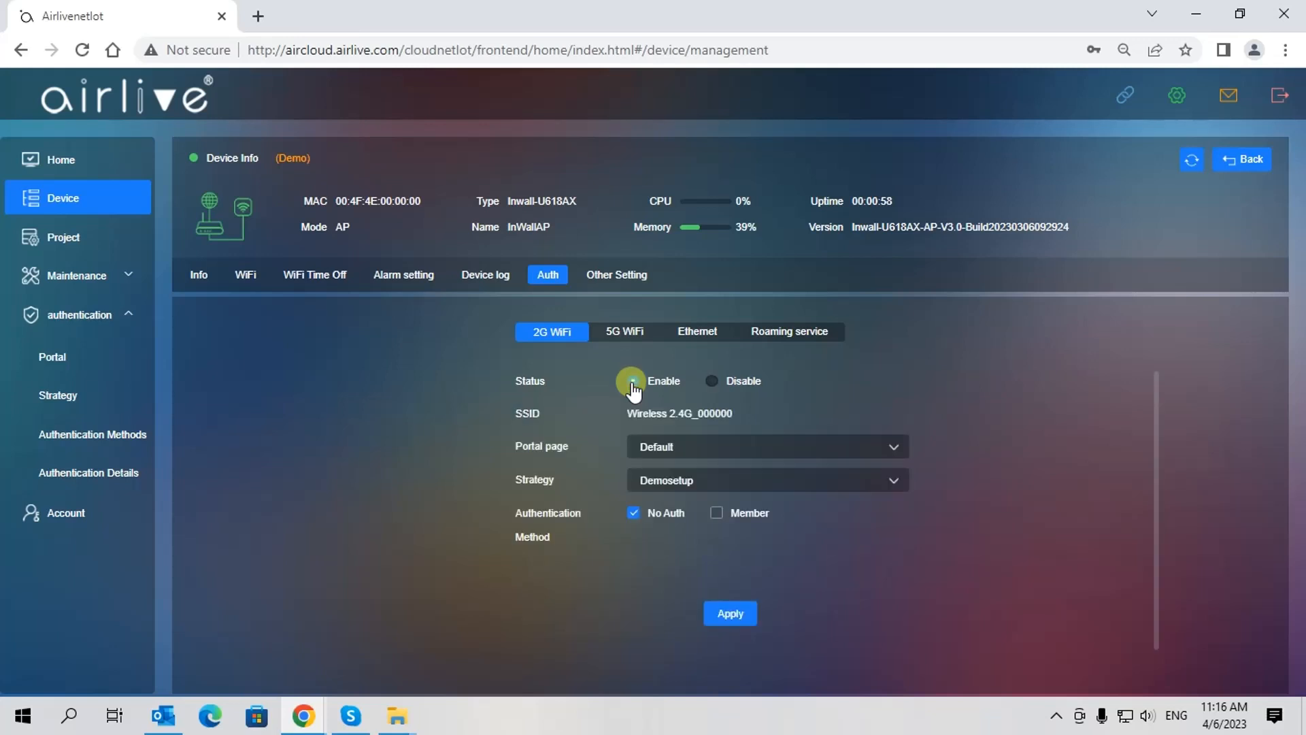
Keep the Default portal and Demosetup strategy, require Member auth, apply, then view Authentication Details
{"action": "left_click", "coordinate": [893, 448]}
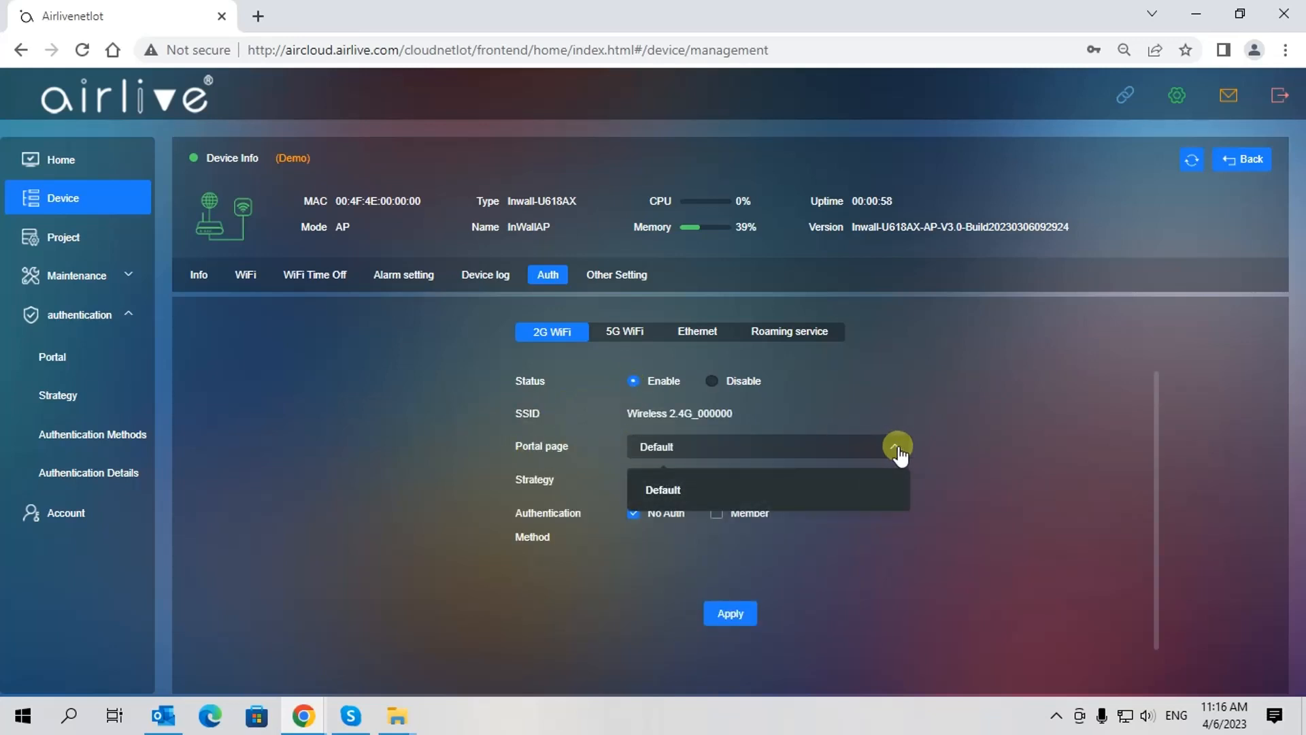
{"action": "left_click", "coordinate": [898, 449]}
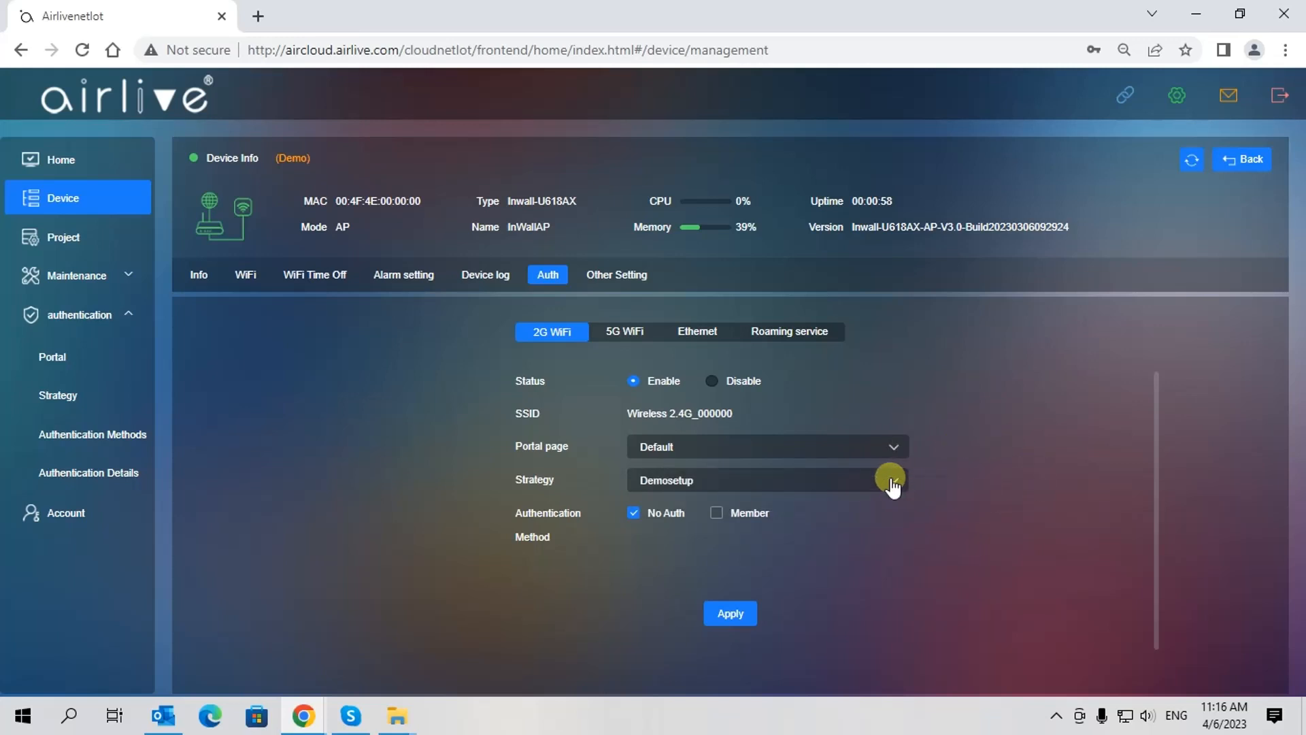
{"action": "left_click", "coordinate": [900, 483]}
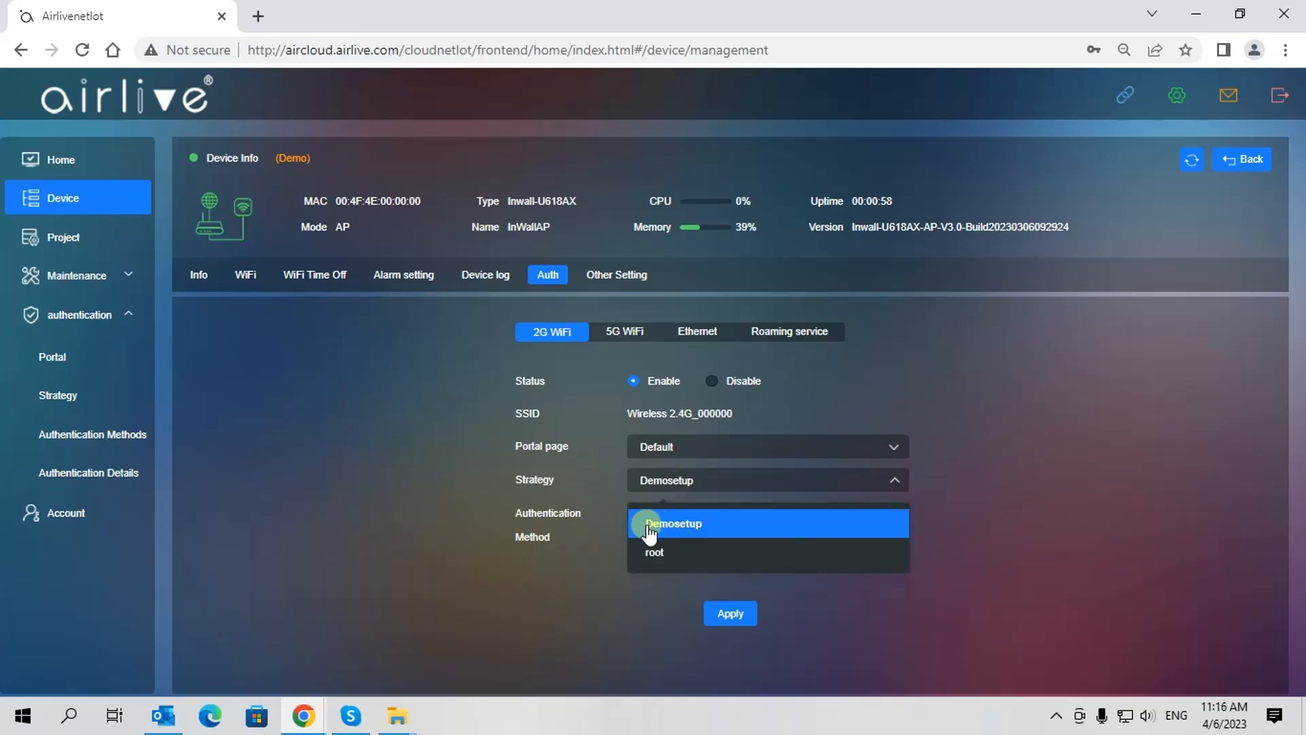
{"action": "left_click", "coordinate": [732, 530]}
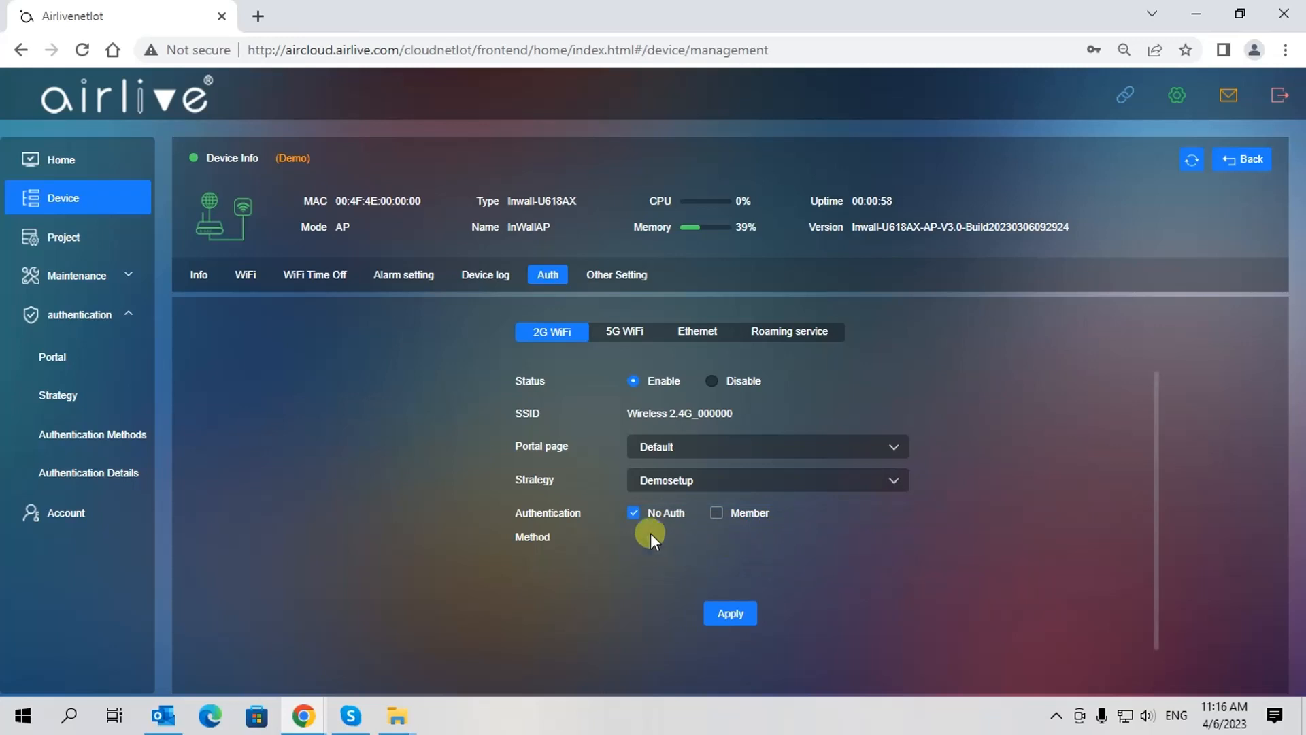
{"action": "left_click", "coordinate": [718, 514]}
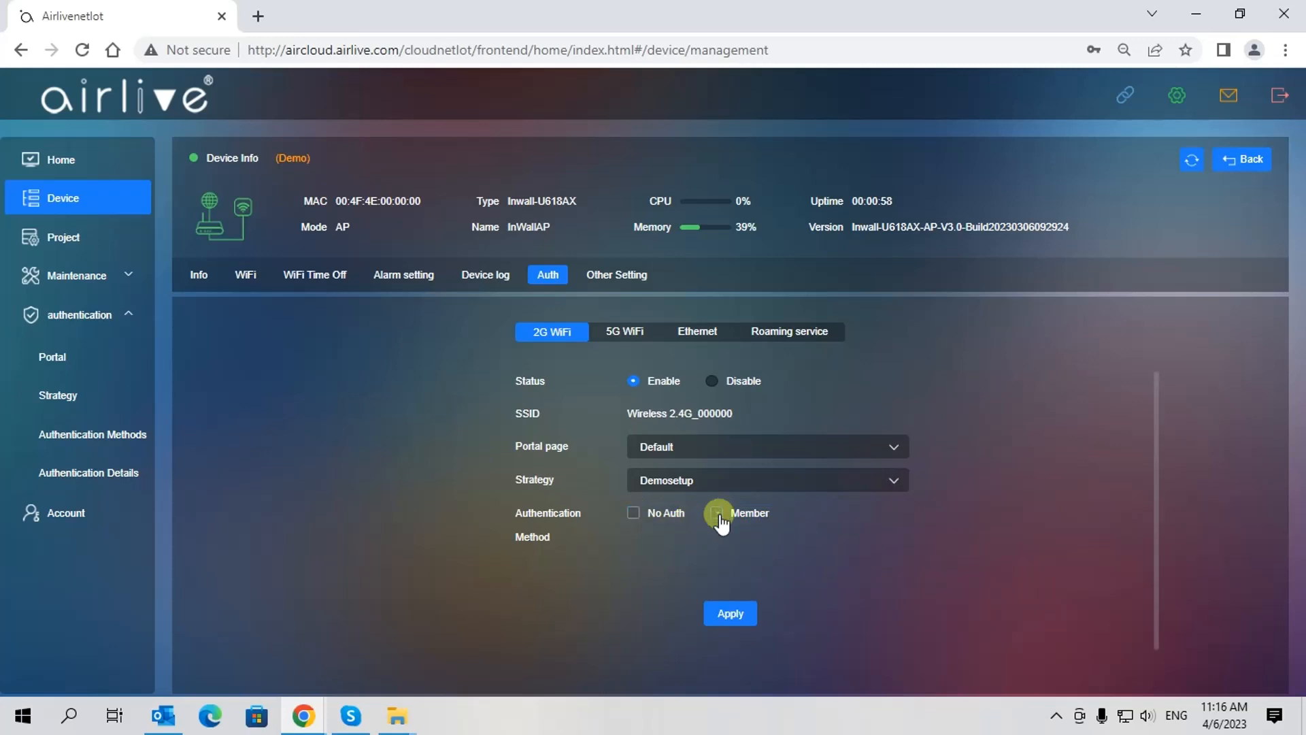
{"action": "left_click", "coordinate": [730, 614]}
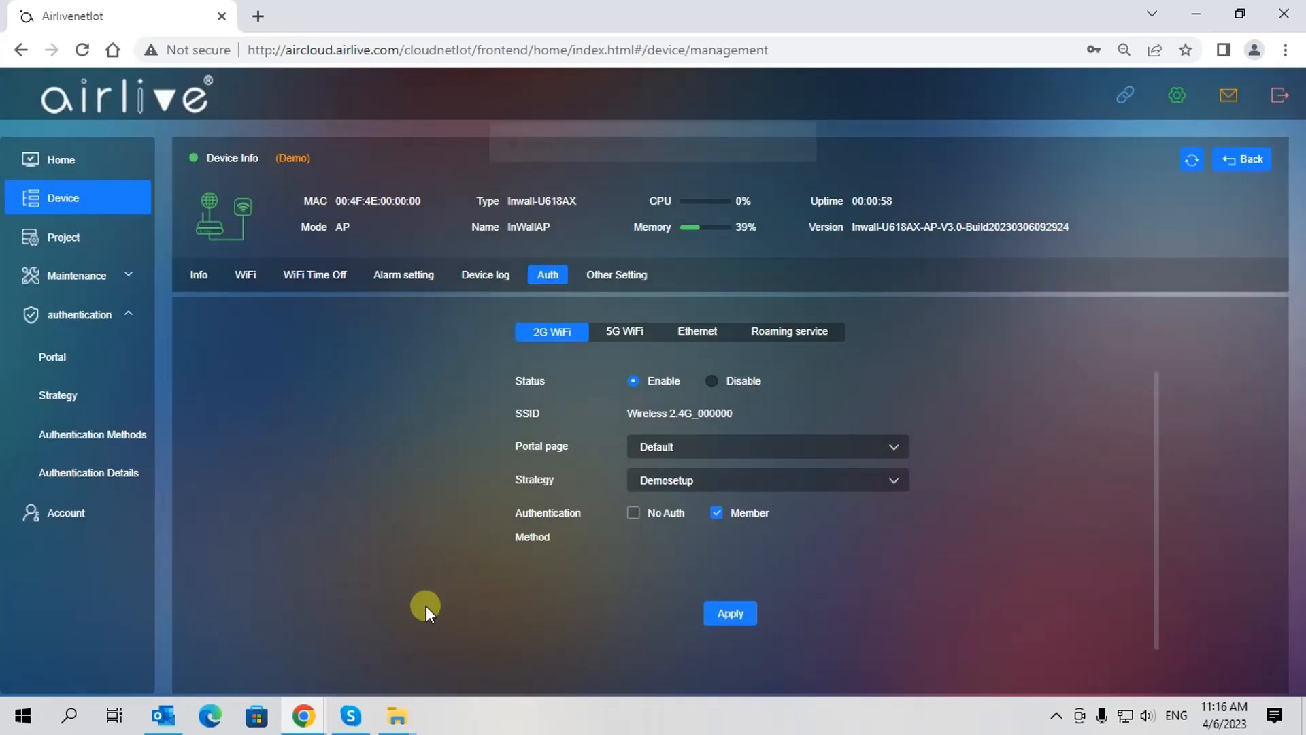
{"action": "left_click", "coordinate": [82, 476]}
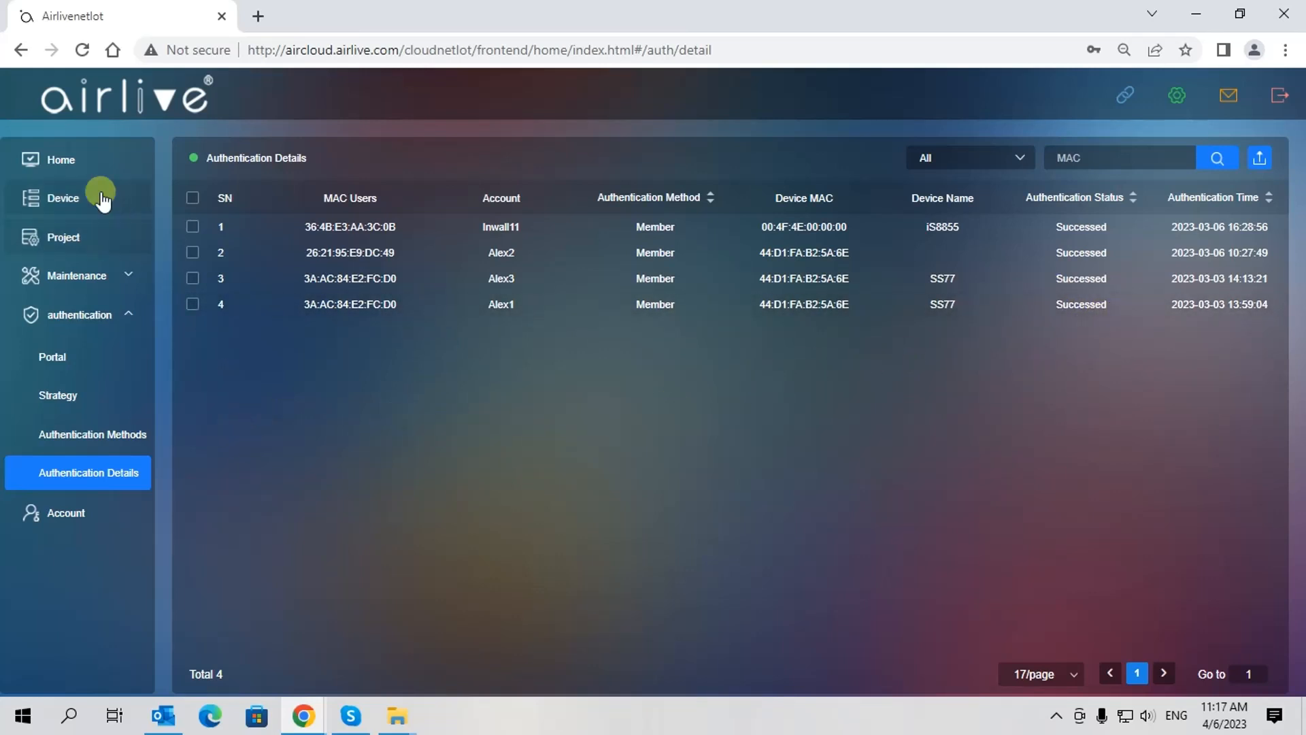
Mark InWallAP in the Demo (1) device list and expand the batch and Maintenance menus
{"action": "left_click", "coordinate": [61, 160]}
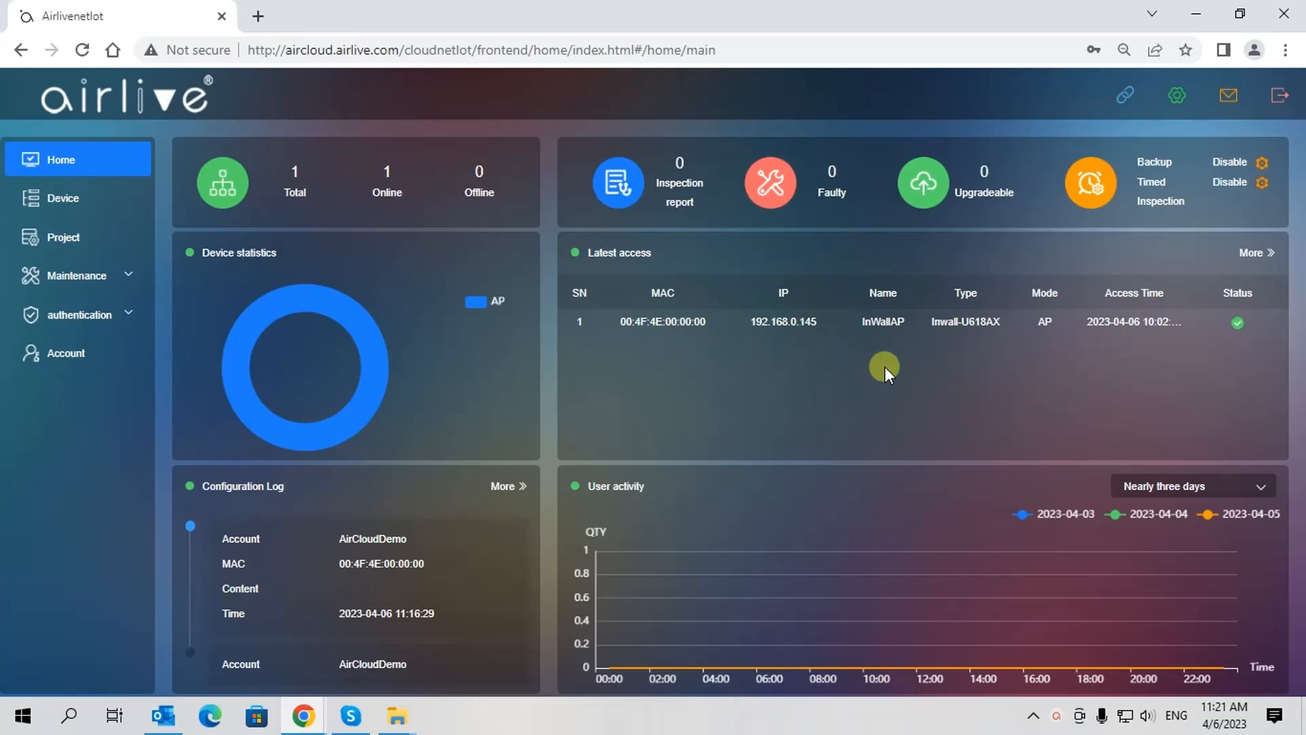
{"action": "left_click", "coordinate": [57, 203]}
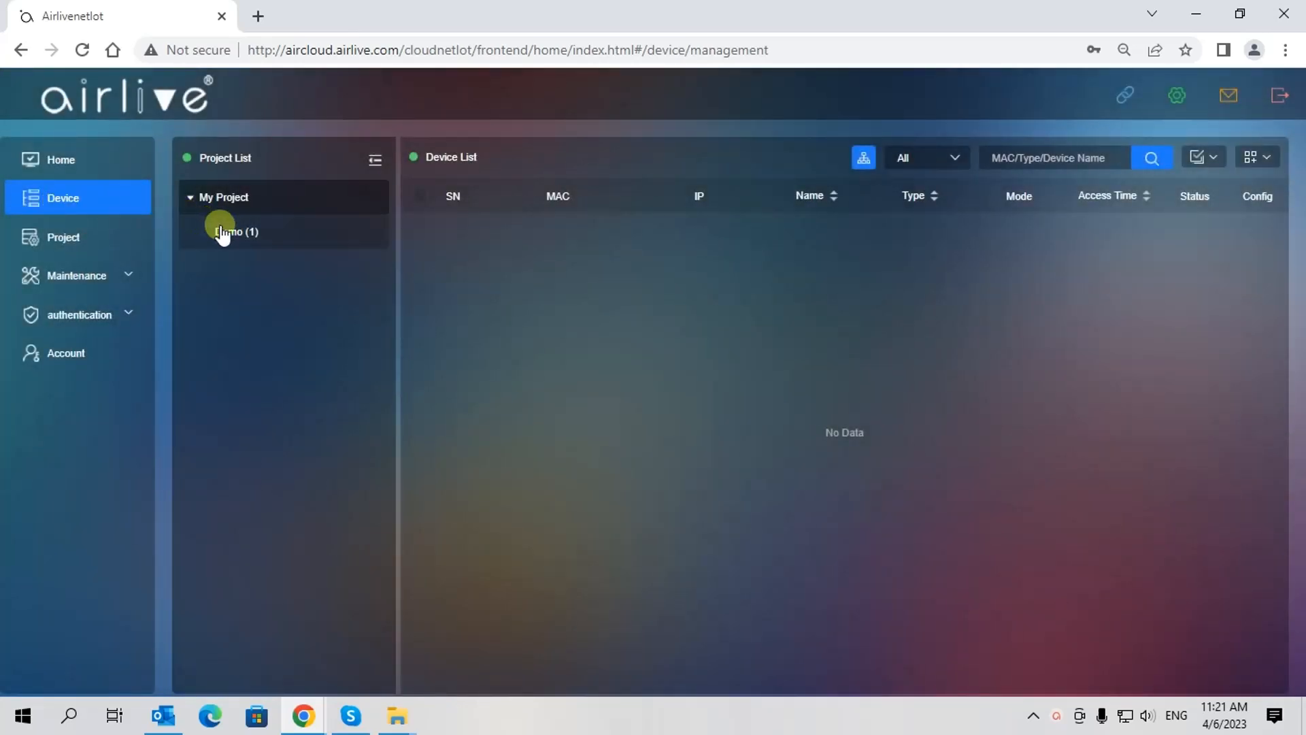
{"action": "left_click", "coordinate": [225, 233]}
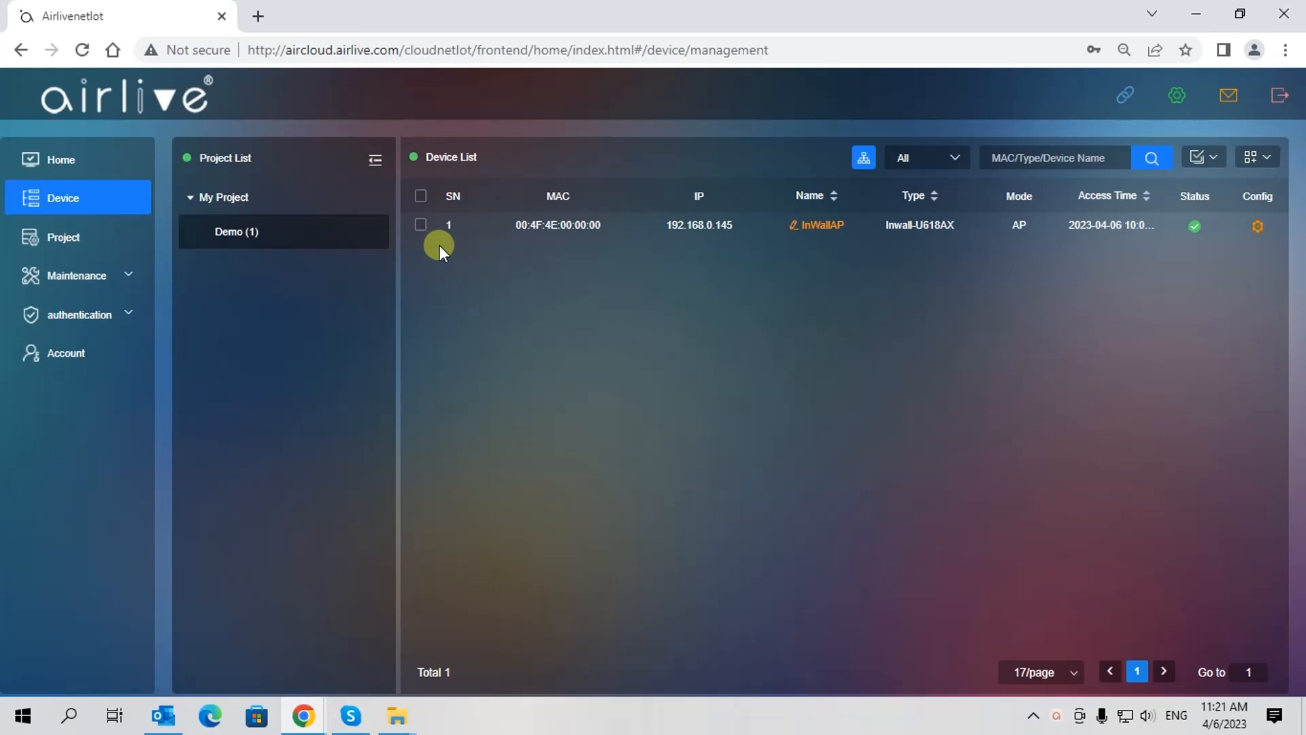
{"action": "left_click", "coordinate": [421, 226]}
{"action": "left_click", "coordinate": [1207, 158]}
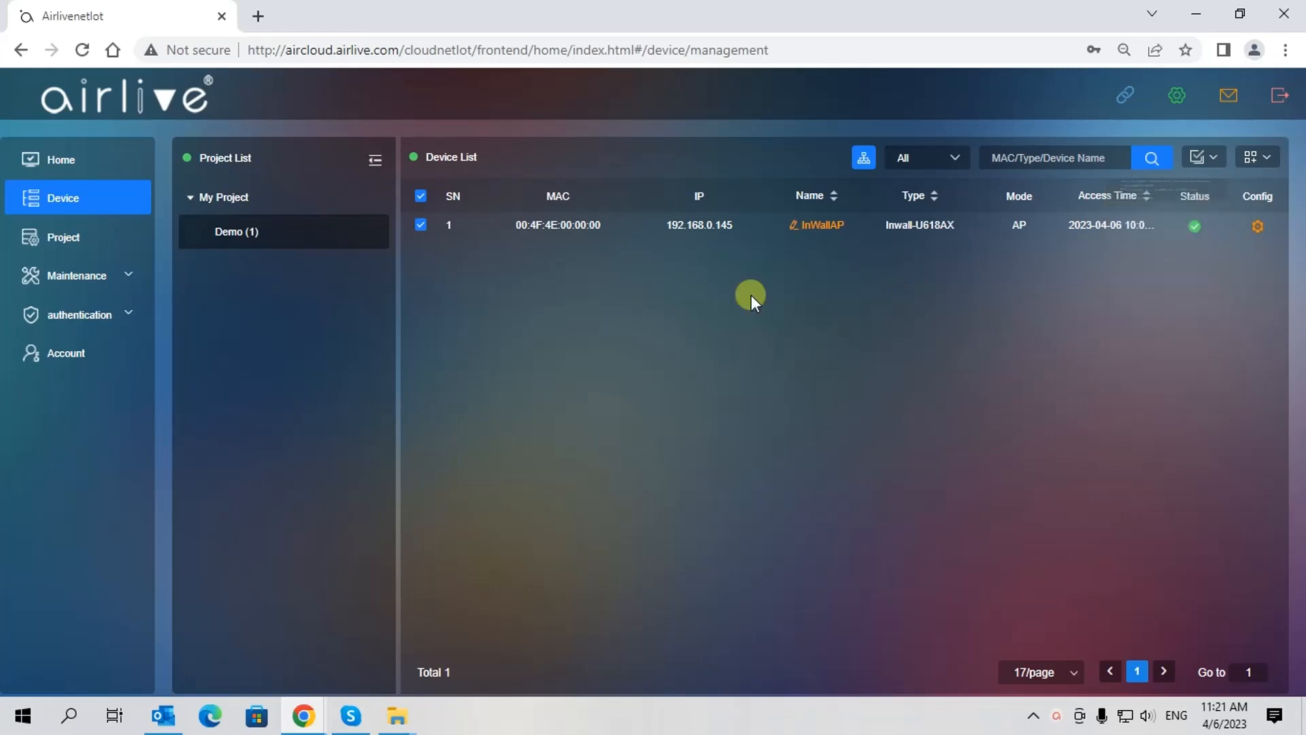
{"action": "left_click", "coordinate": [72, 285]}
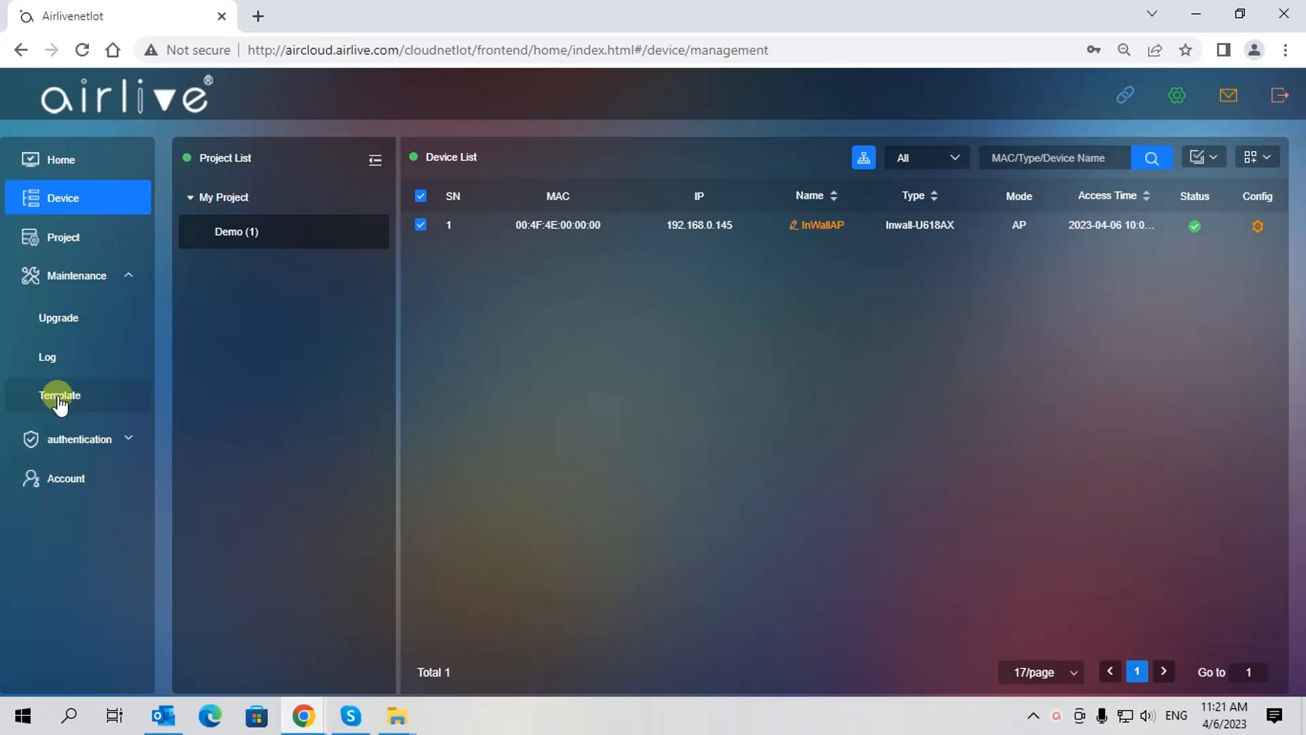
Under Maintenance > Template, add a new template named 'InWallAP'
{"action": "left_click", "coordinate": [60, 398]}
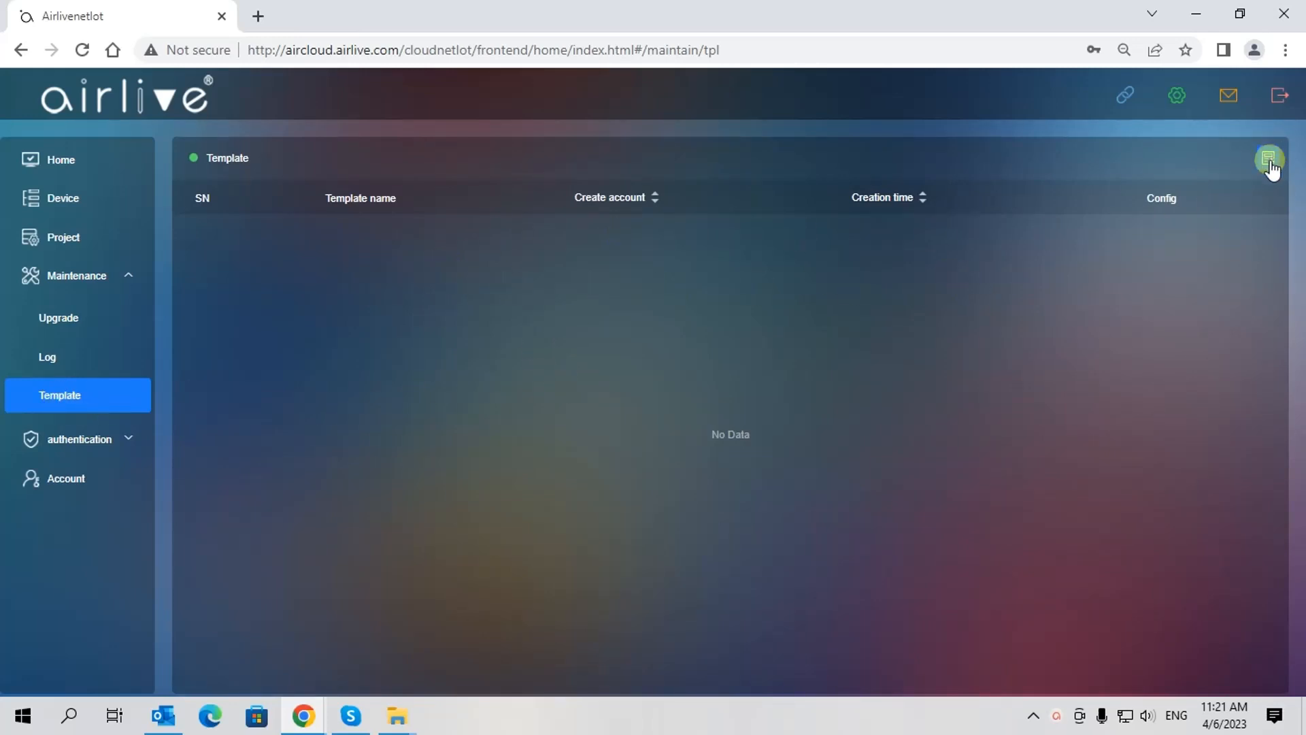
{"action": "left_click", "coordinate": [1267, 161]}
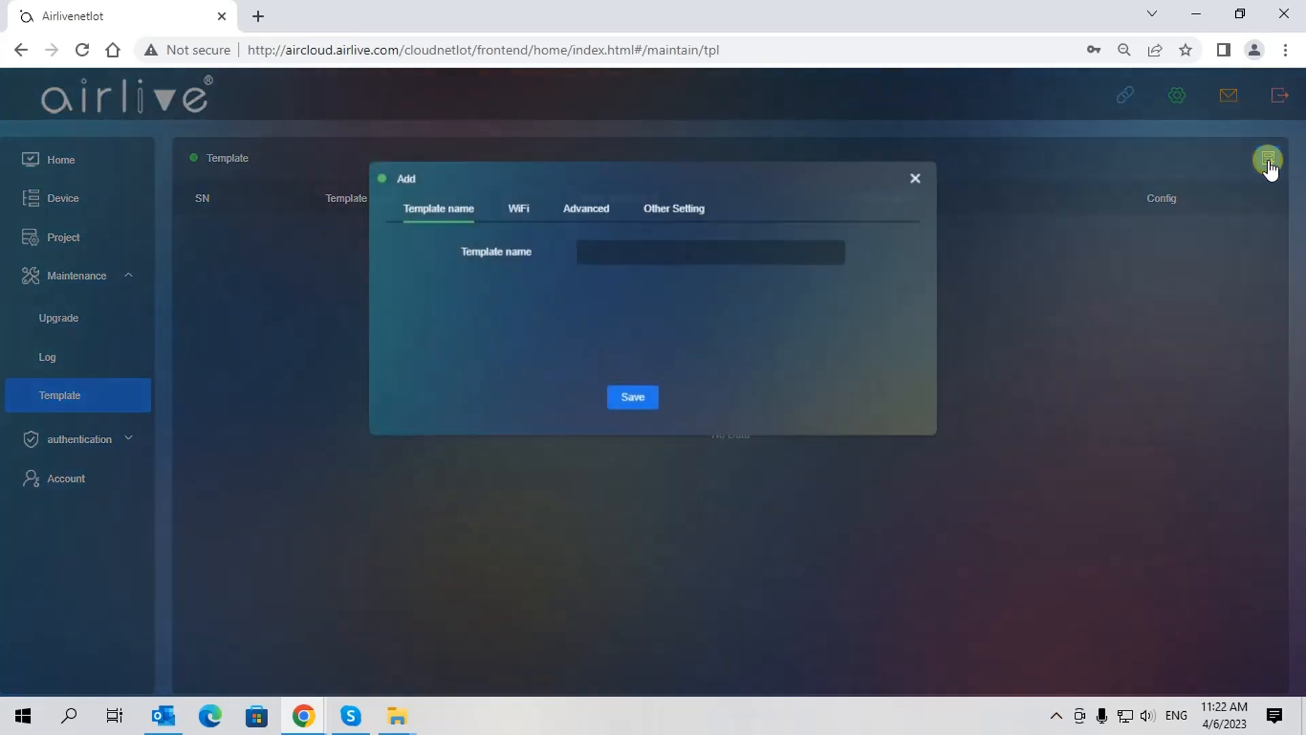
{"action": "left_click", "coordinate": [602, 255]}
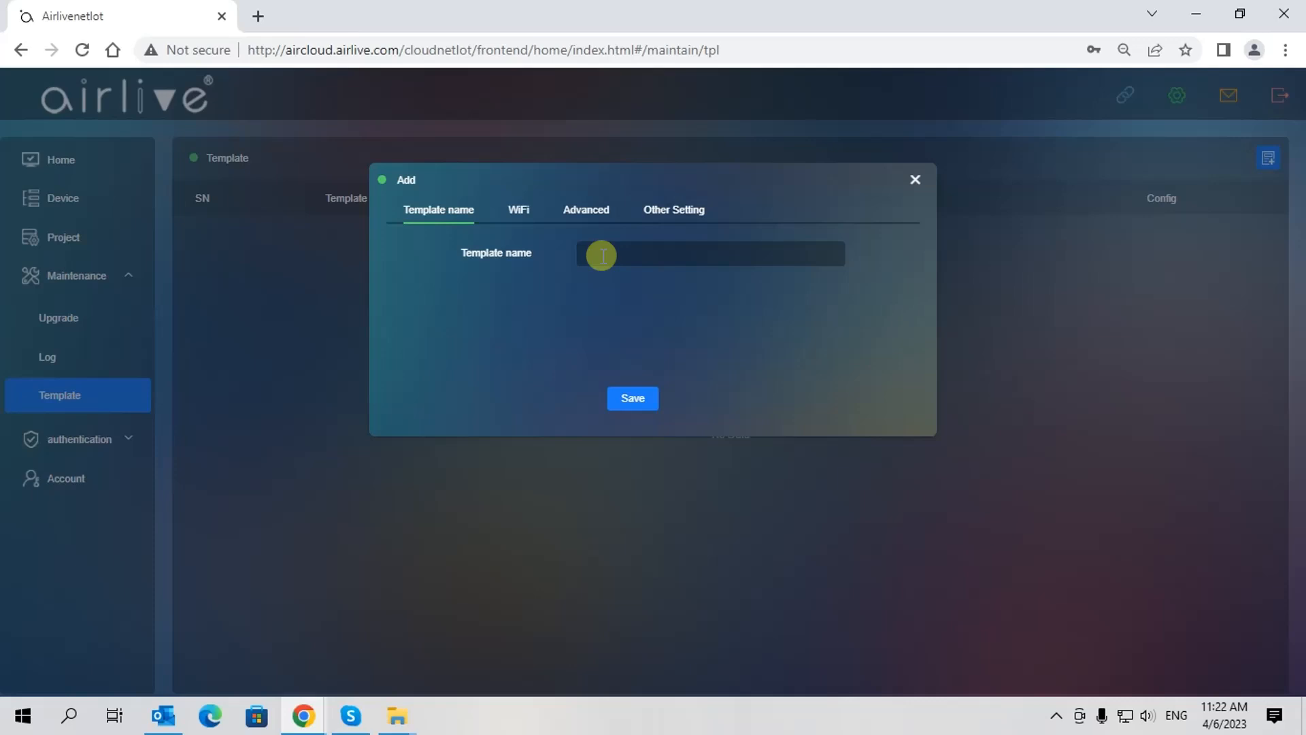
{"action": "type", "text": "InWallAP"}
Set the template's 2G WiFi SSID to '2.4Ginwal' and save the InWallAP template
{"action": "left_click", "coordinate": [519, 213]}
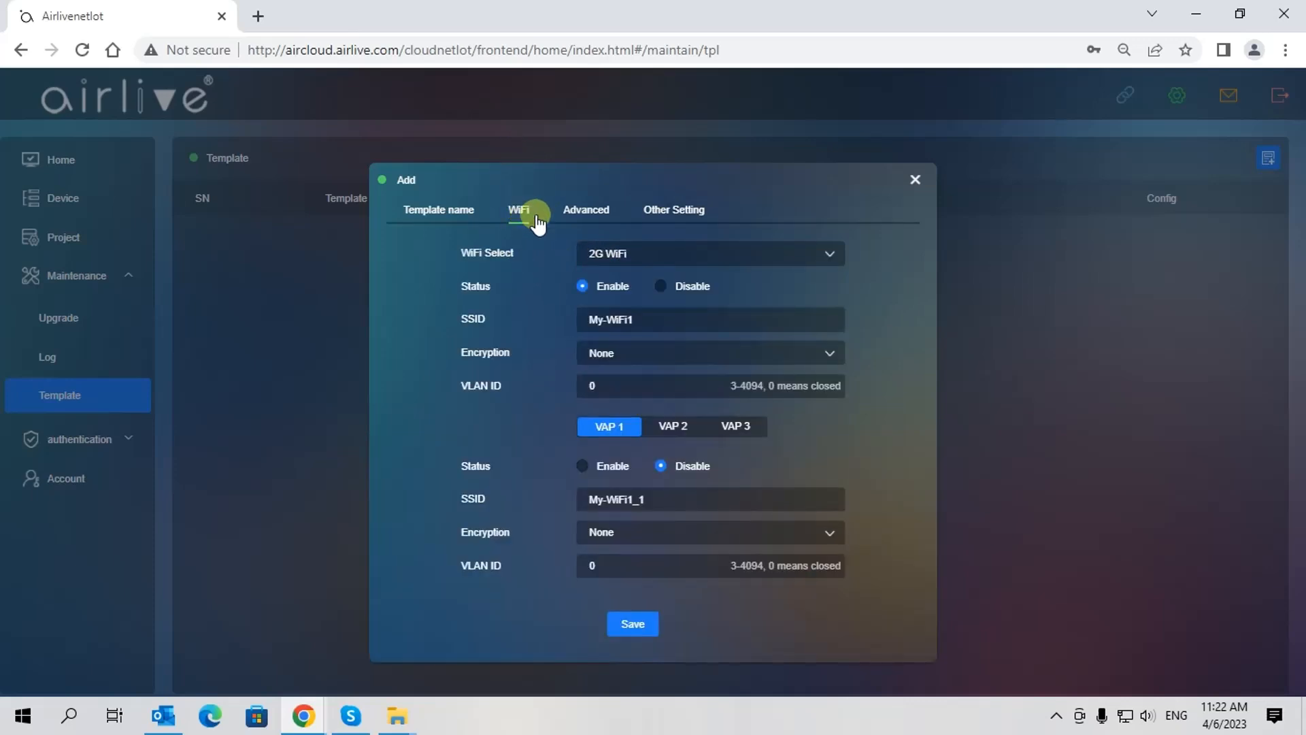
{"action": "left_click", "coordinate": [655, 320]}
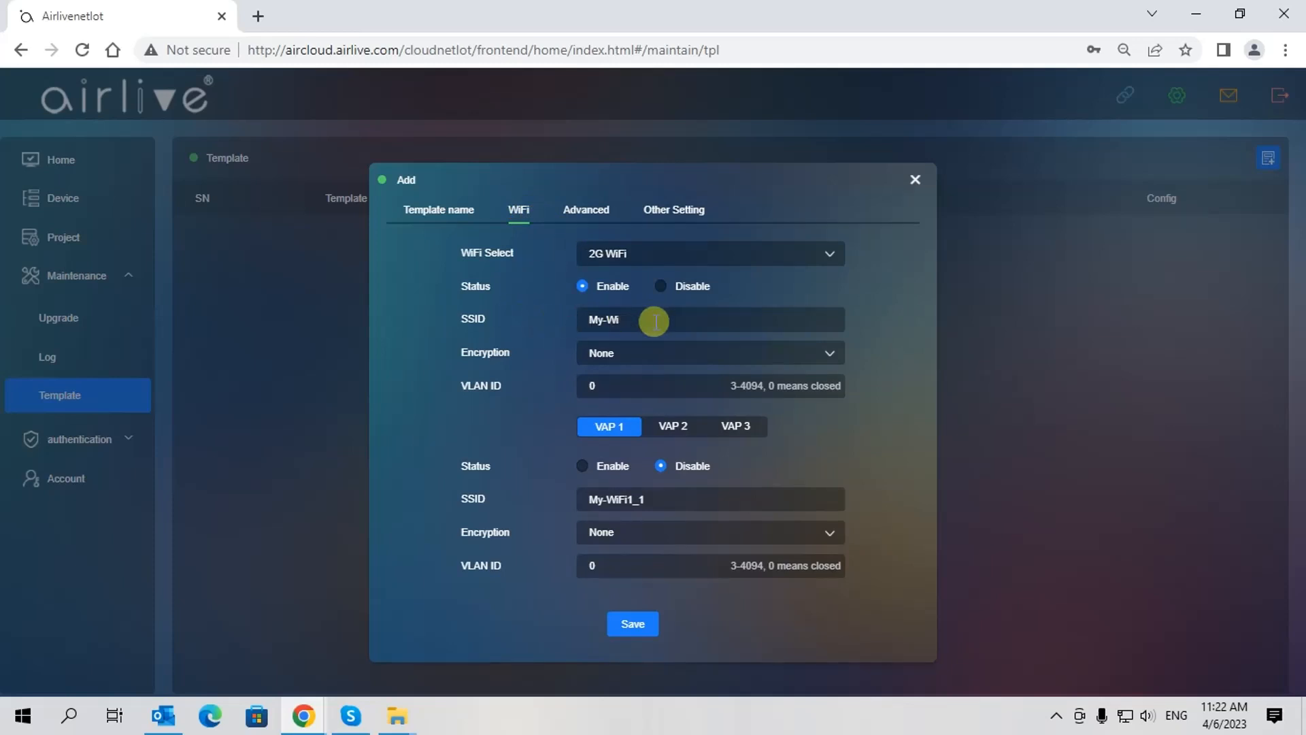
{"action": "key", "text": "BackSpace"}
{"action": "key", "text": "BackSpace"}
{"action": "key", "text": "BackSpace"}
{"action": "key", "text": "BackSpace"}
{"action": "key", "text": "BackSpace"}
{"action": "type", "text": "2.4Ginwall"}
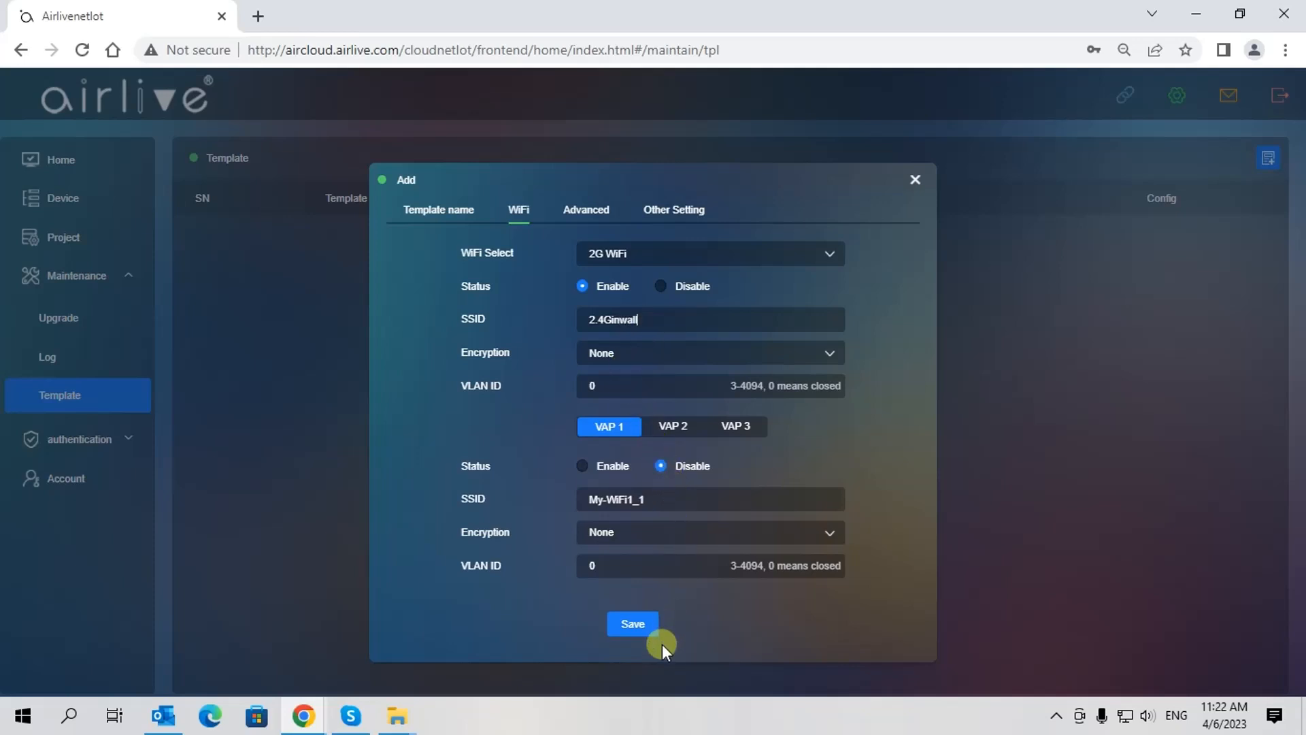
{"action": "left_click", "coordinate": [632, 626]}
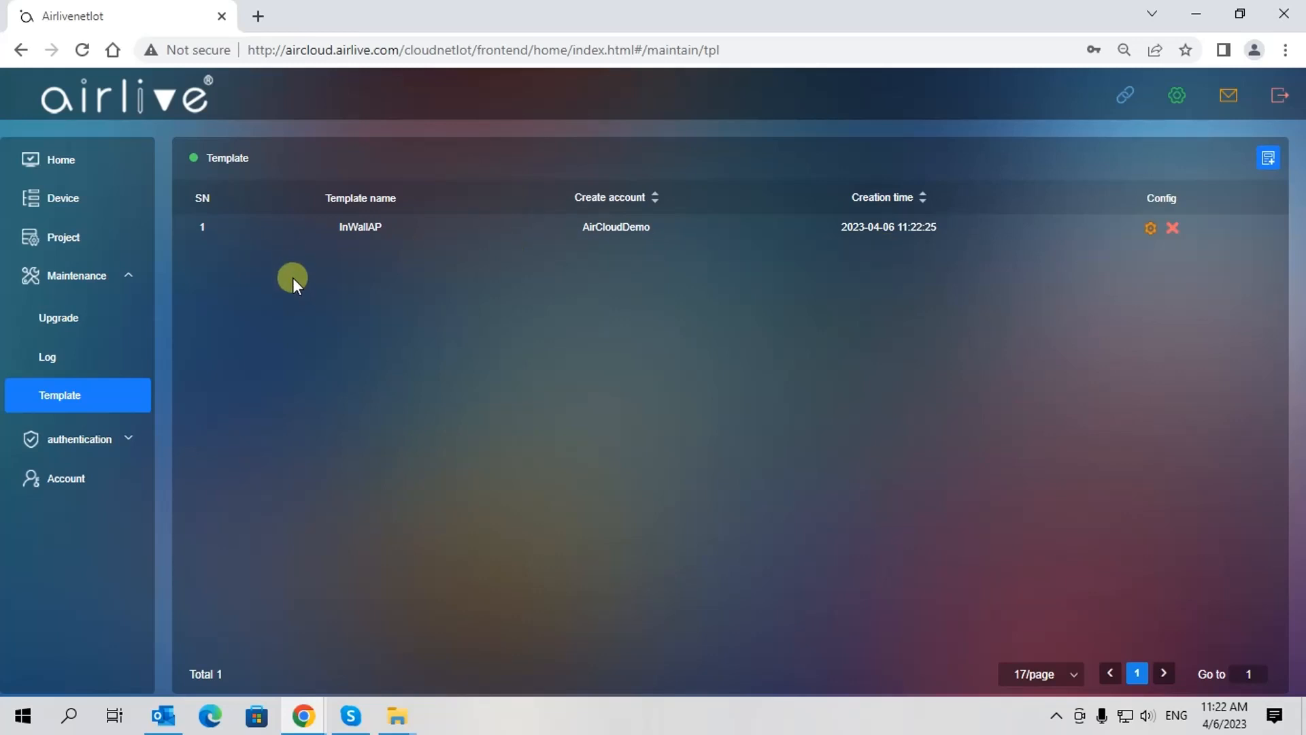
Apply the InWallAP template to the InWallAP device in Demo (1) via the batch Application template action
{"action": "left_click", "coordinate": [60, 200]}
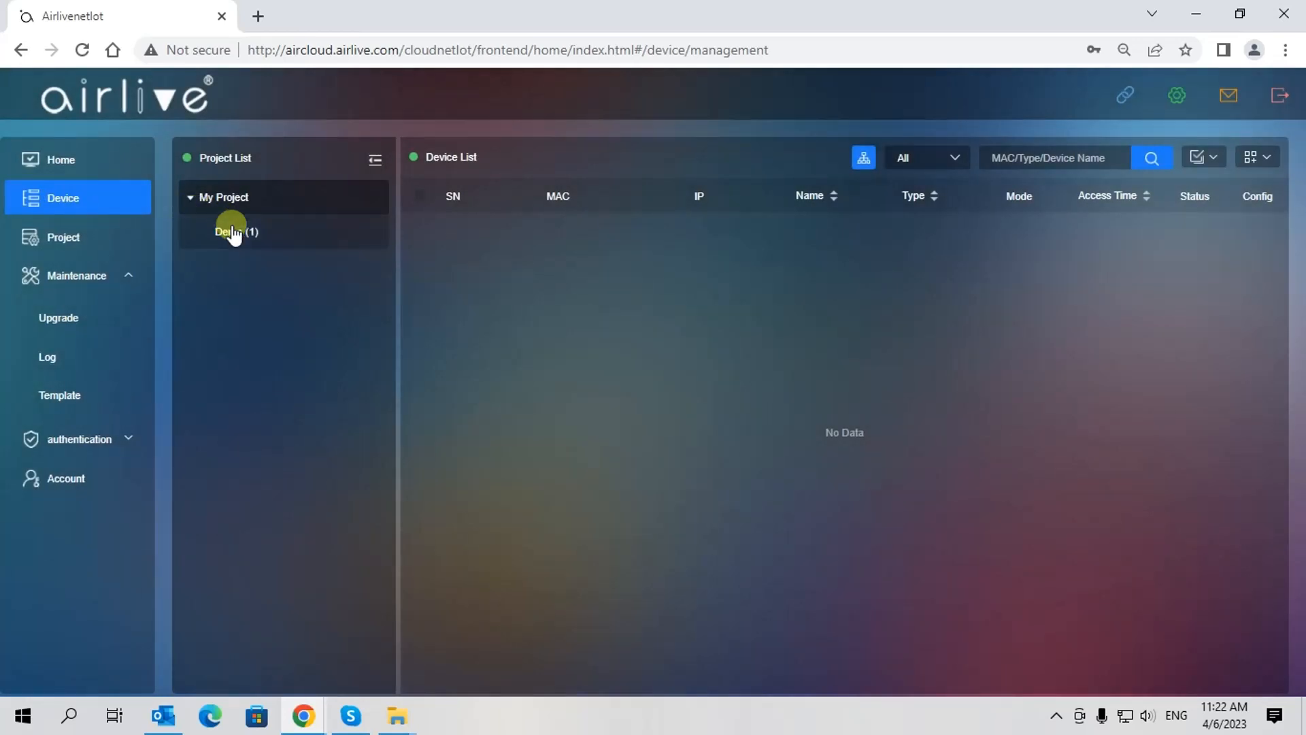
{"action": "left_click", "coordinate": [231, 231]}
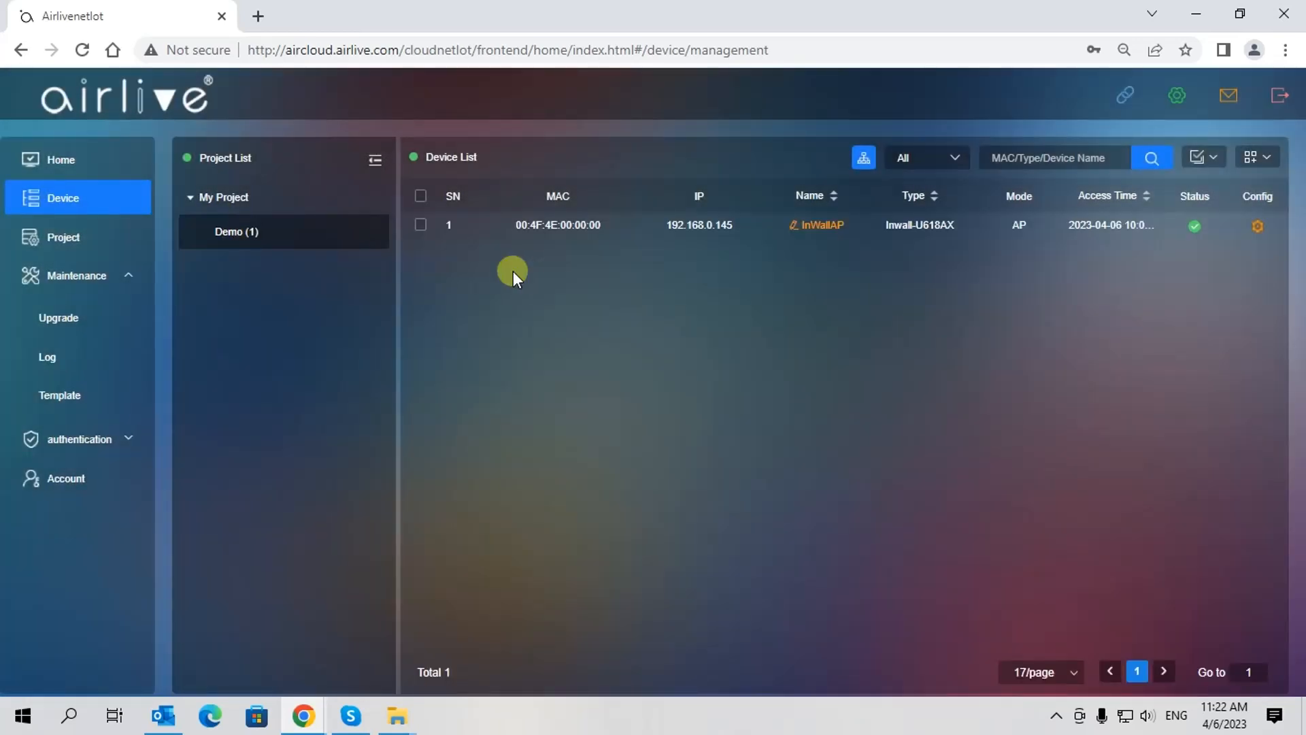
{"action": "left_click", "coordinate": [422, 227]}
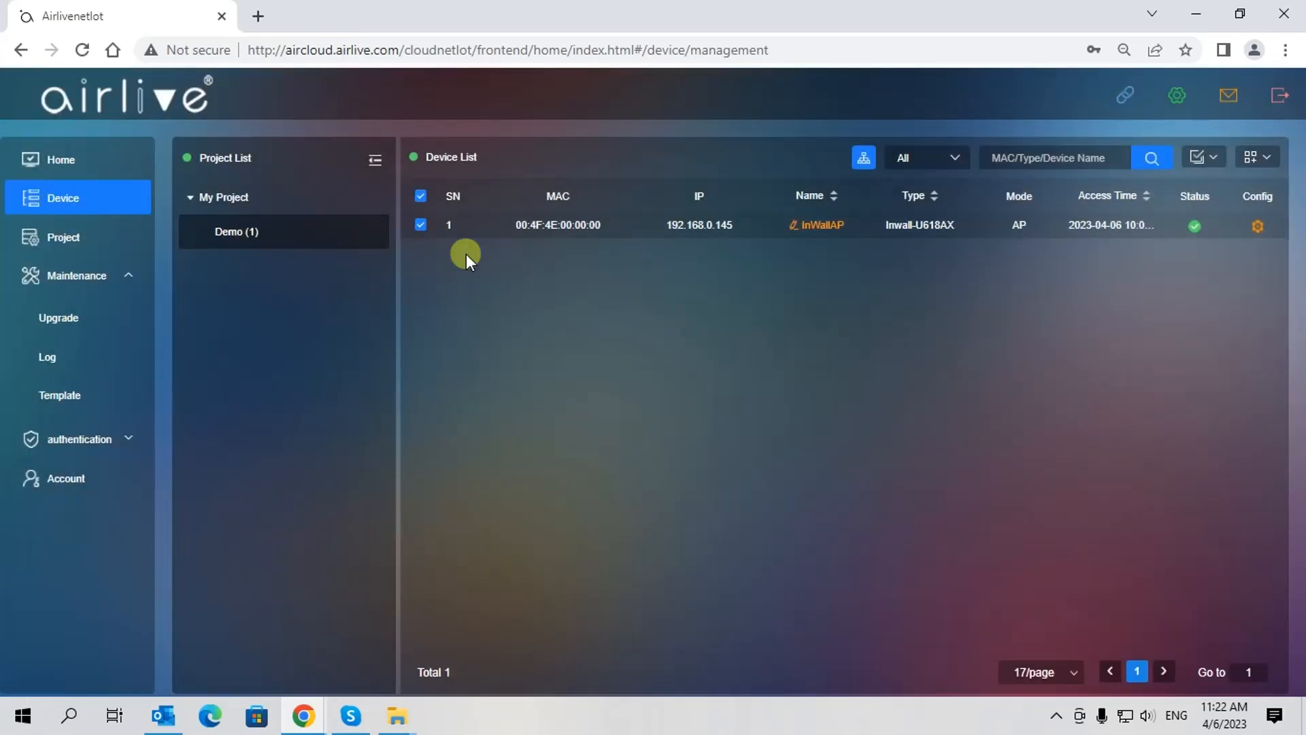
{"action": "left_click", "coordinate": [1204, 158]}
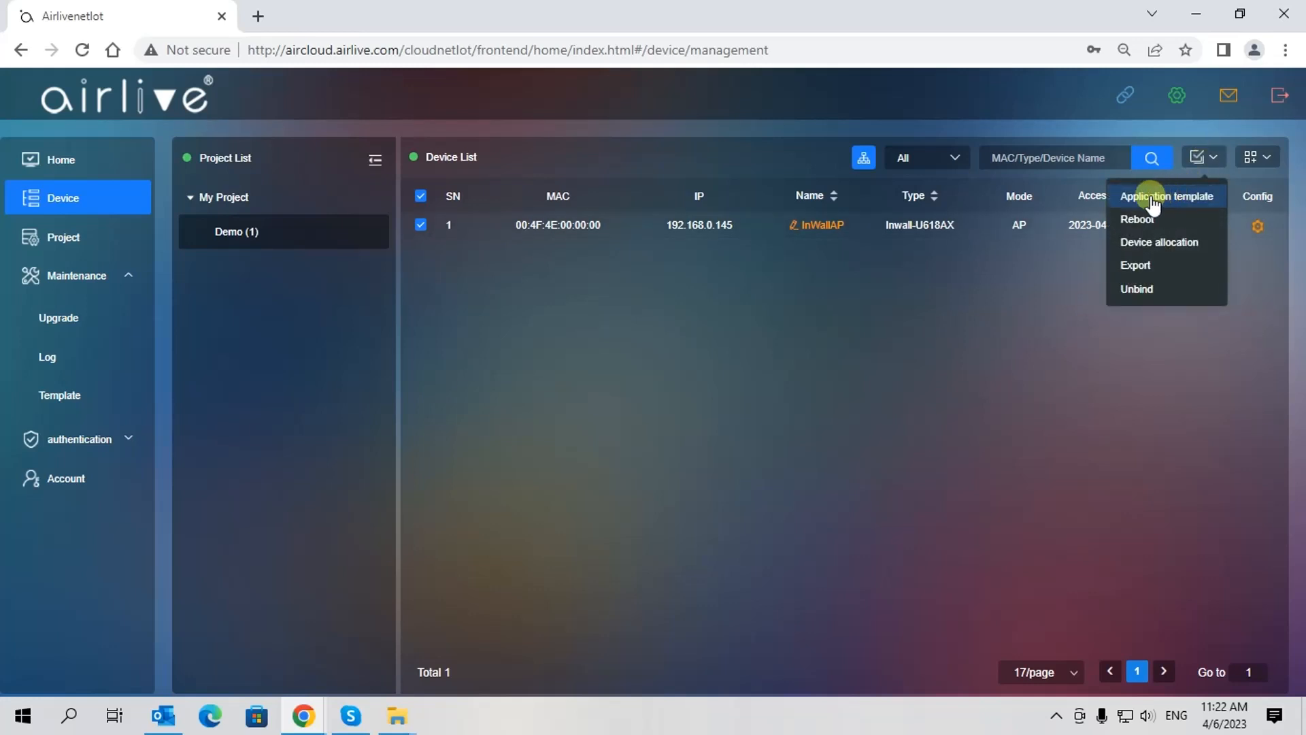
{"action": "left_click", "coordinate": [1153, 199]}
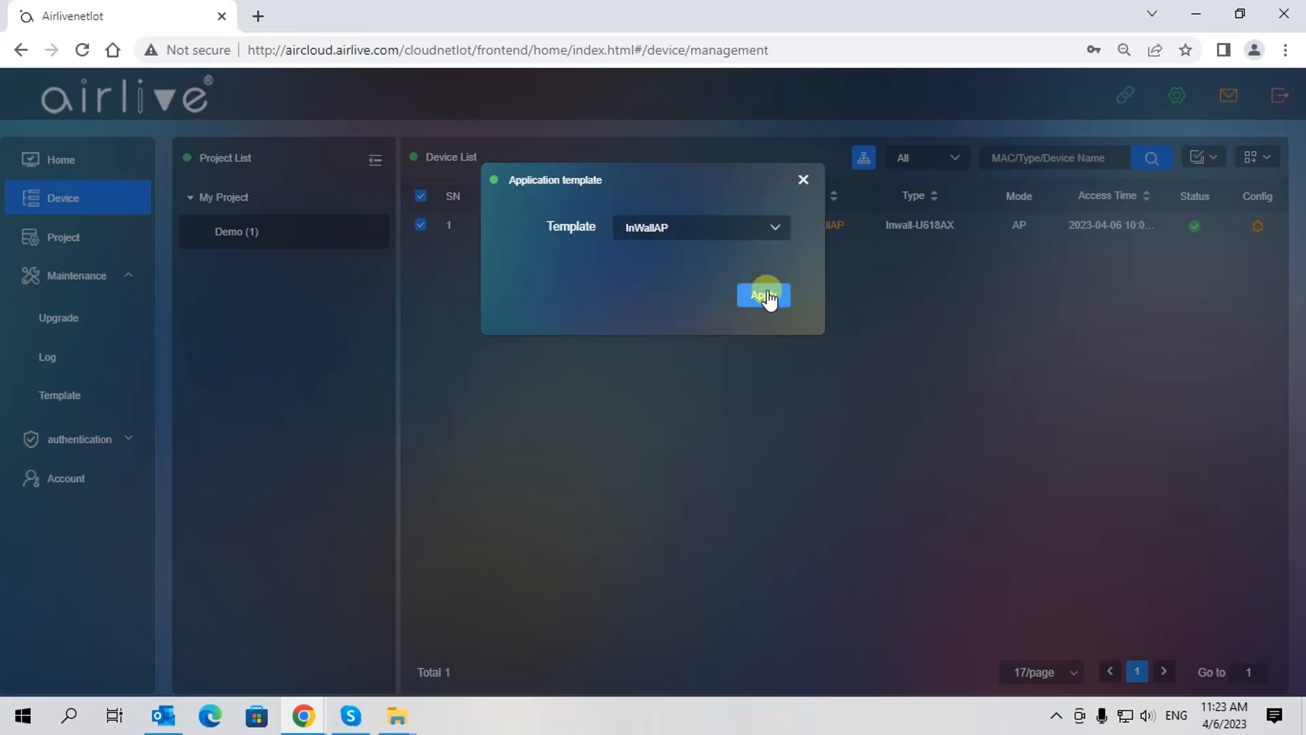
{"action": "left_click", "coordinate": [805, 180]}
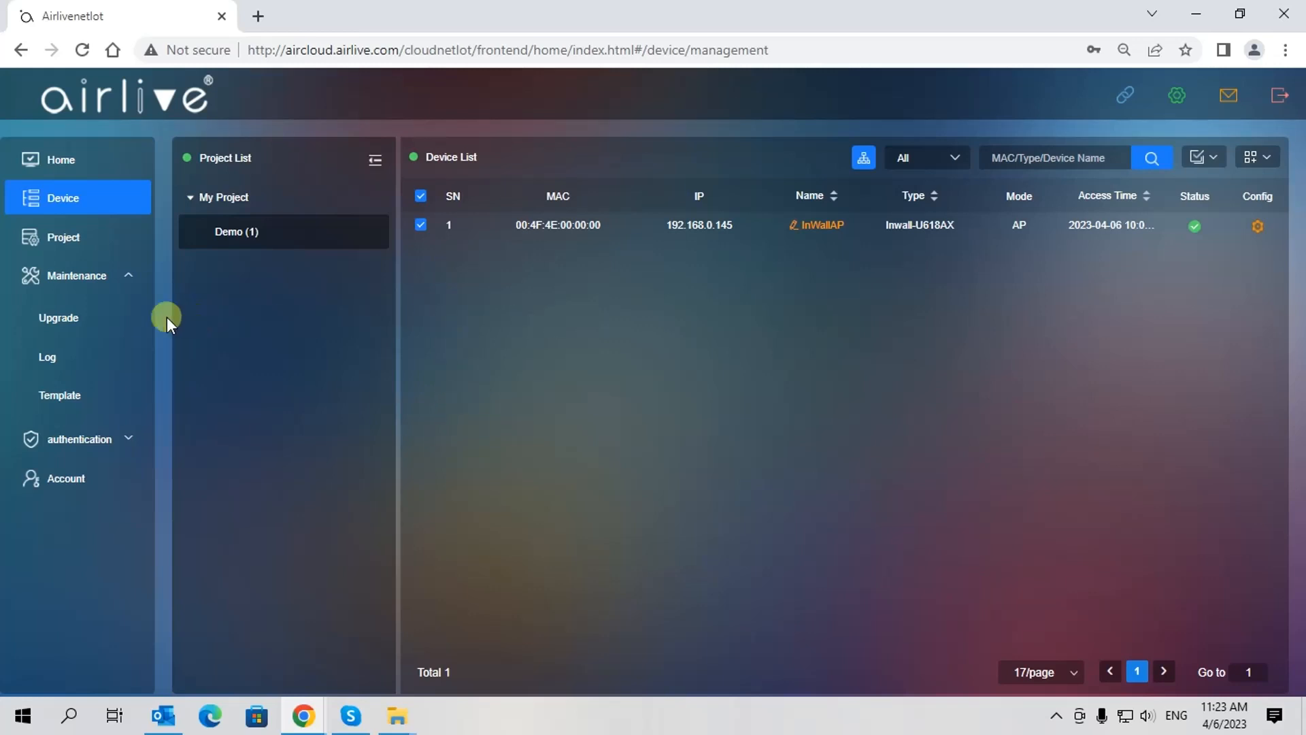
On the Upgrade page for Demo, select InWallAP and check its Inwall-U618AX-AP-V3.0 firmware model
{"action": "left_click", "coordinate": [59, 324]}
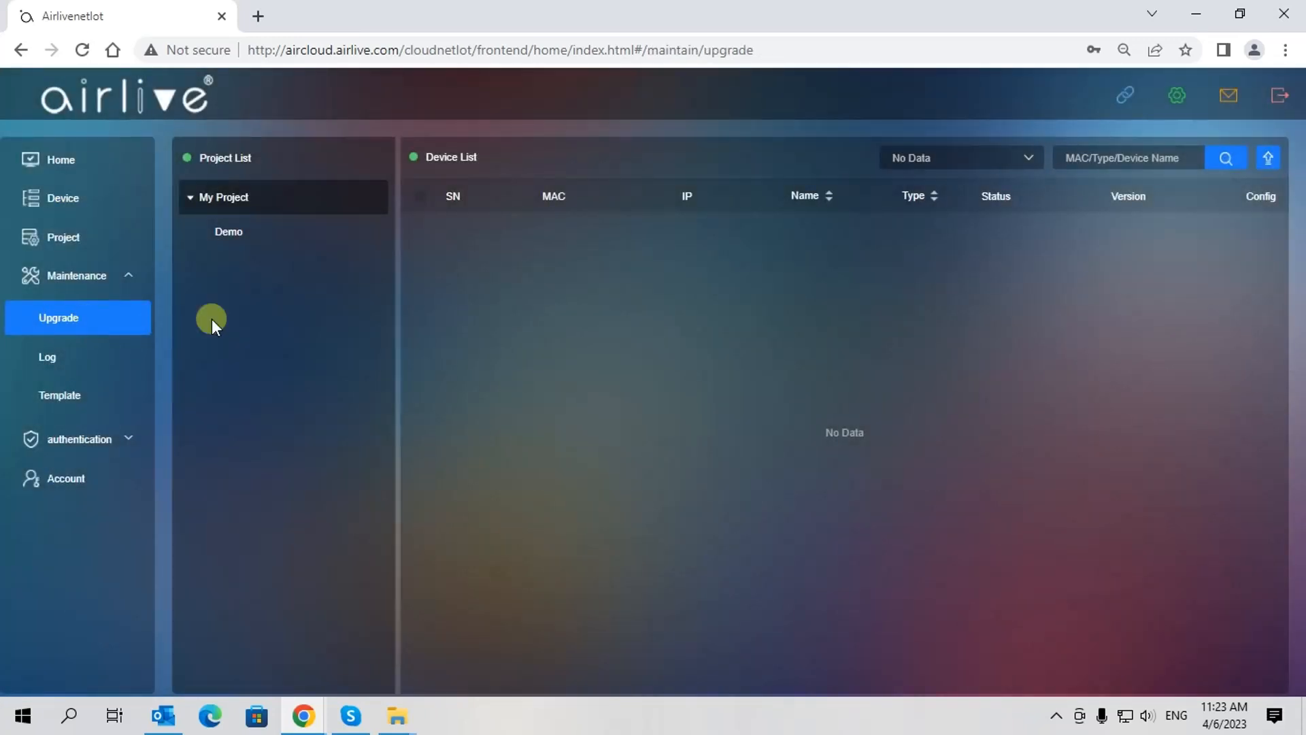
{"action": "left_click", "coordinate": [258, 238]}
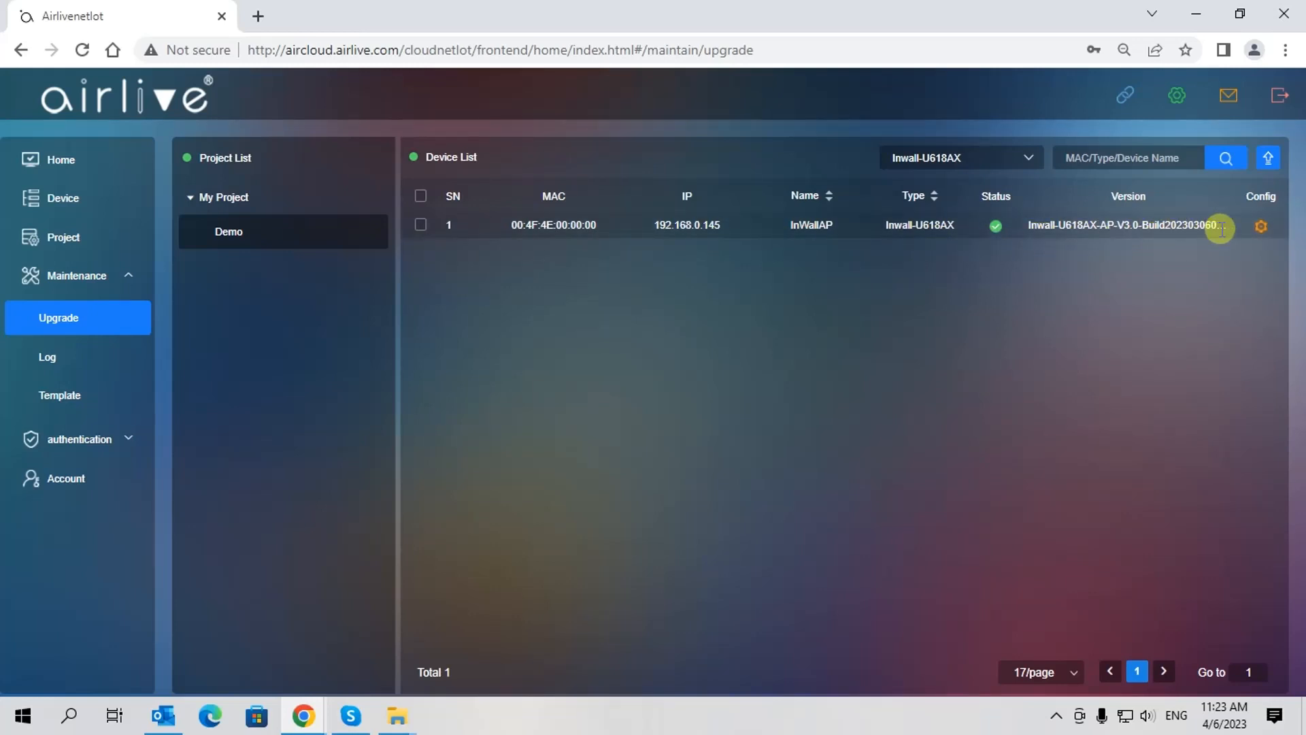
{"action": "left_click", "coordinate": [420, 227]}
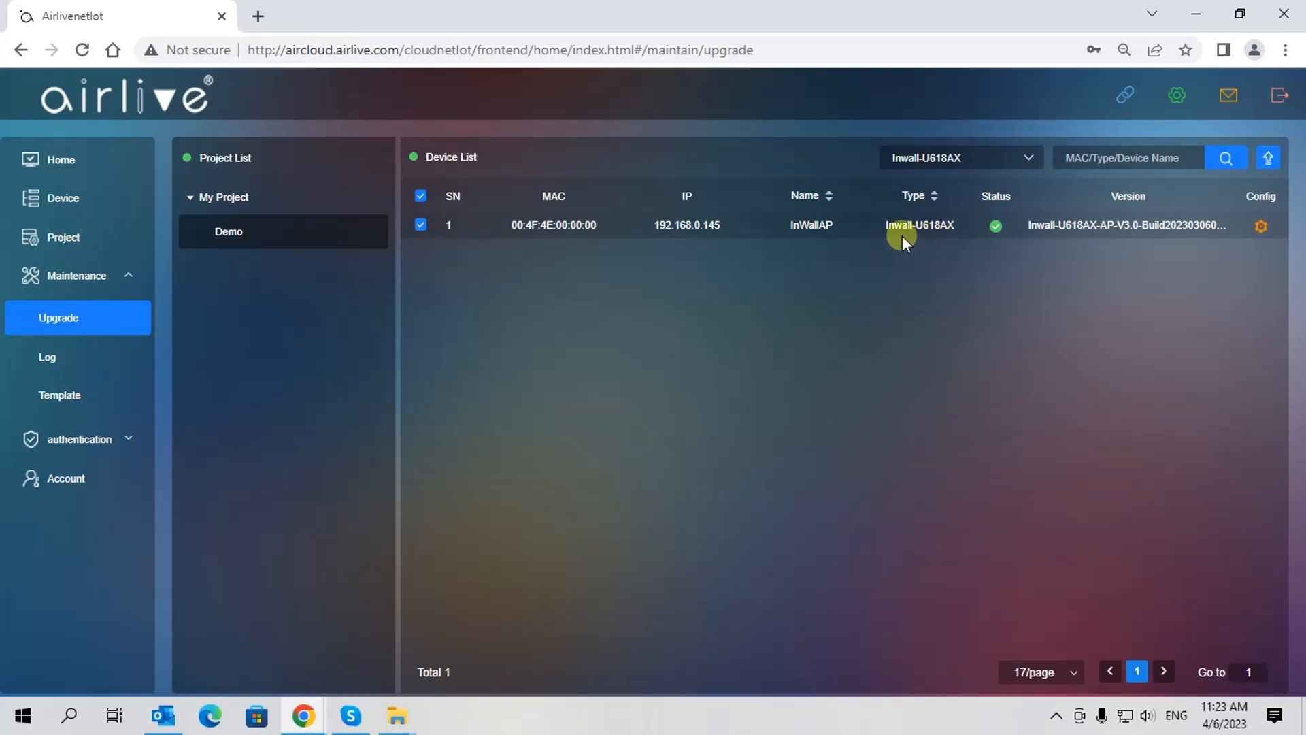
{"action": "left_click", "coordinate": [1025, 159]}
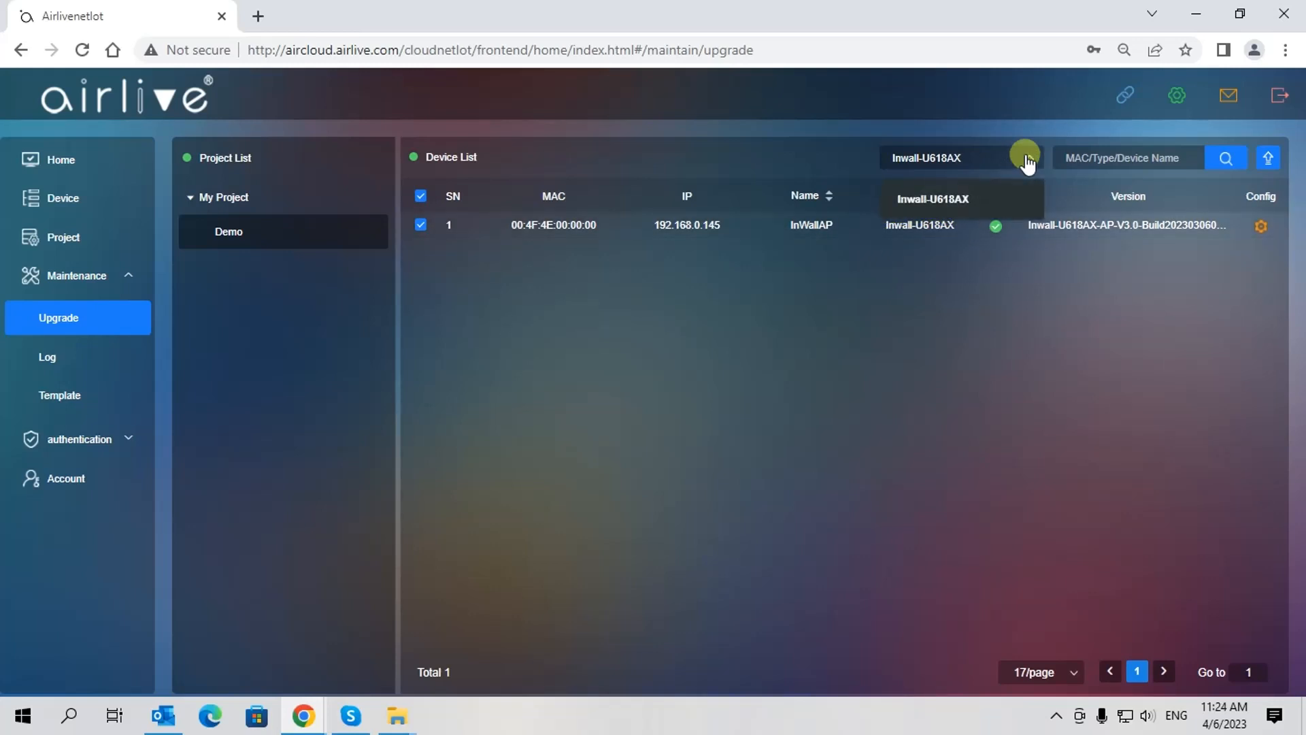
{"action": "left_click", "coordinate": [915, 270]}
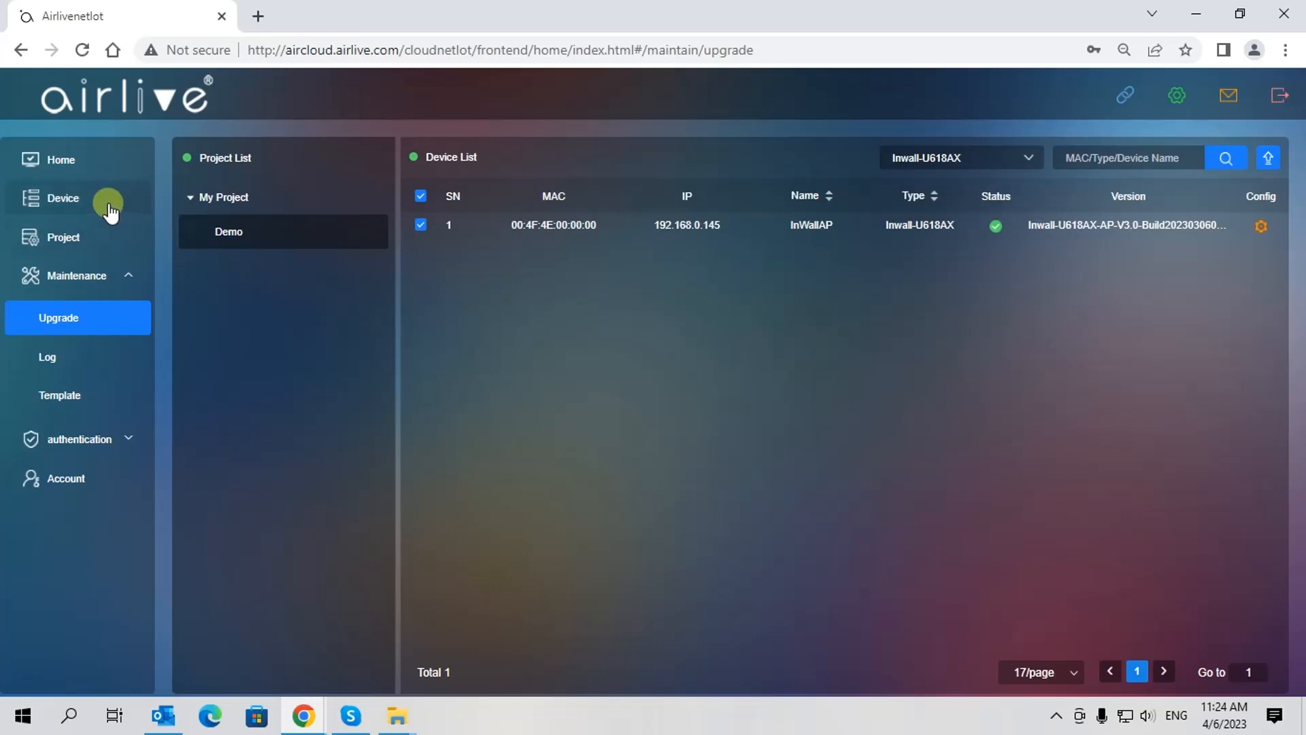
Reselect InWallAP in the Demo (1) device list, open batch actions, then return to the home dashboard
{"action": "left_click", "coordinate": [58, 200]}
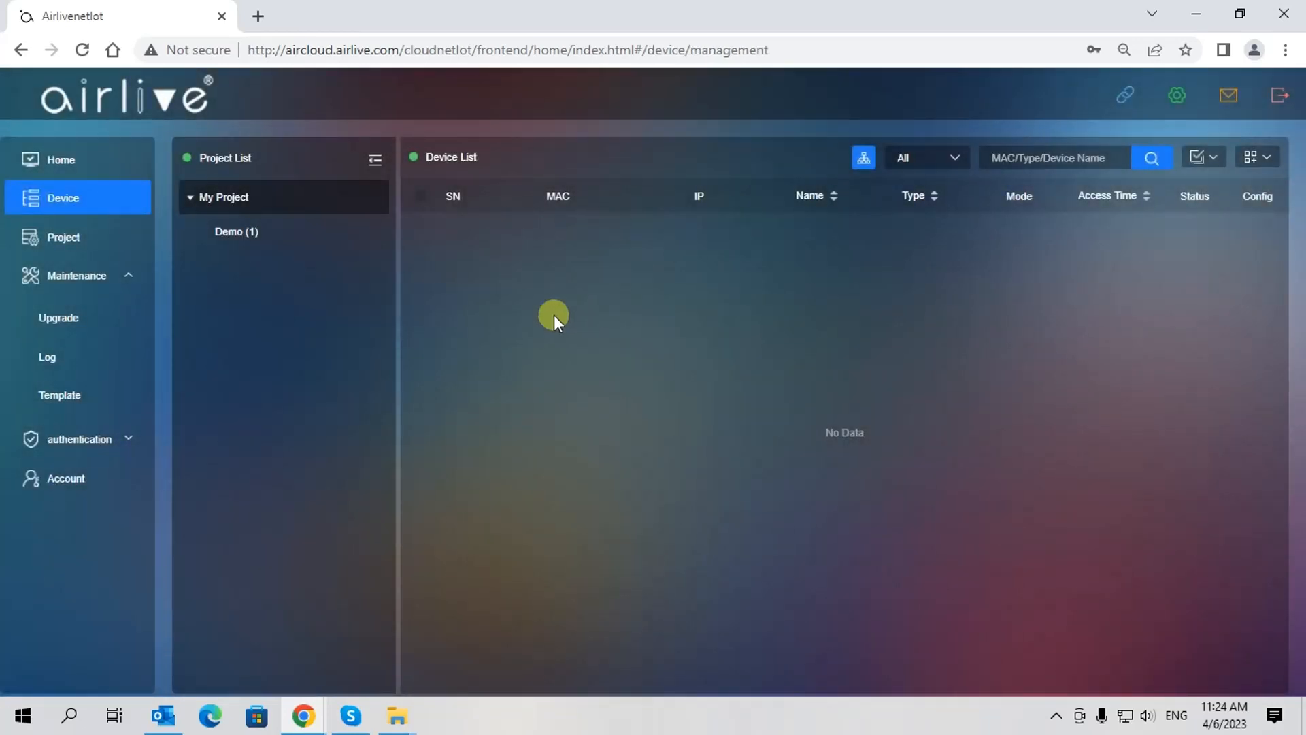
{"action": "left_click", "coordinate": [227, 233]}
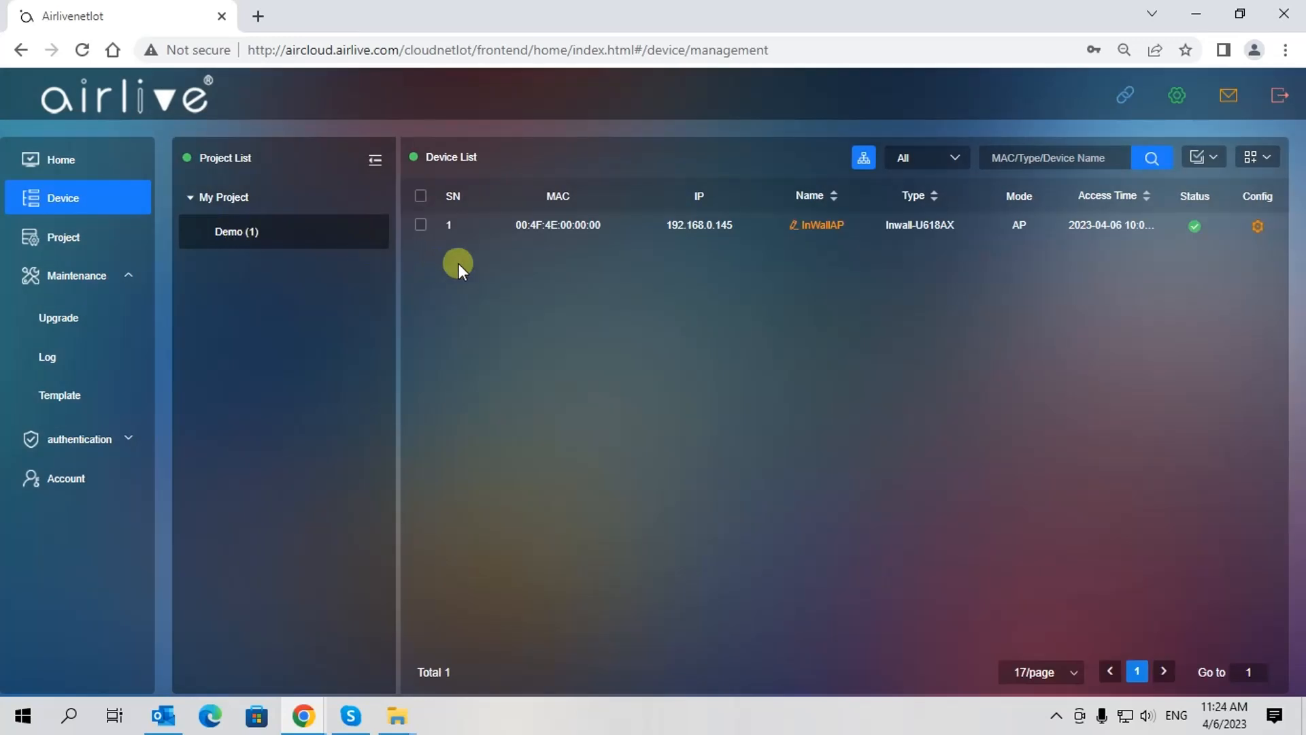
{"action": "left_click", "coordinate": [421, 196]}
{"action": "left_click", "coordinate": [1217, 163]}
{"action": "left_click", "coordinate": [56, 163]}
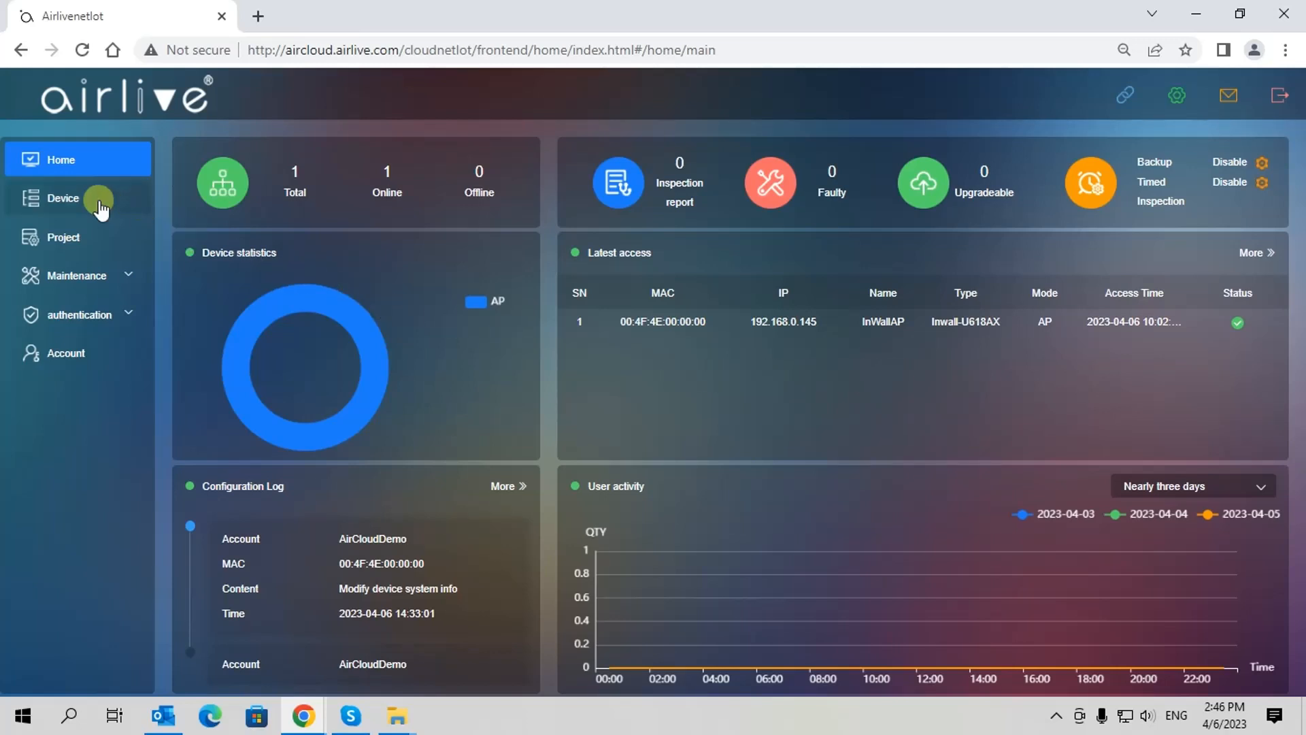
Show the Demo (1) devices as a topology map and drag the InWallAP node left
{"action": "left_click", "coordinate": [50, 202]}
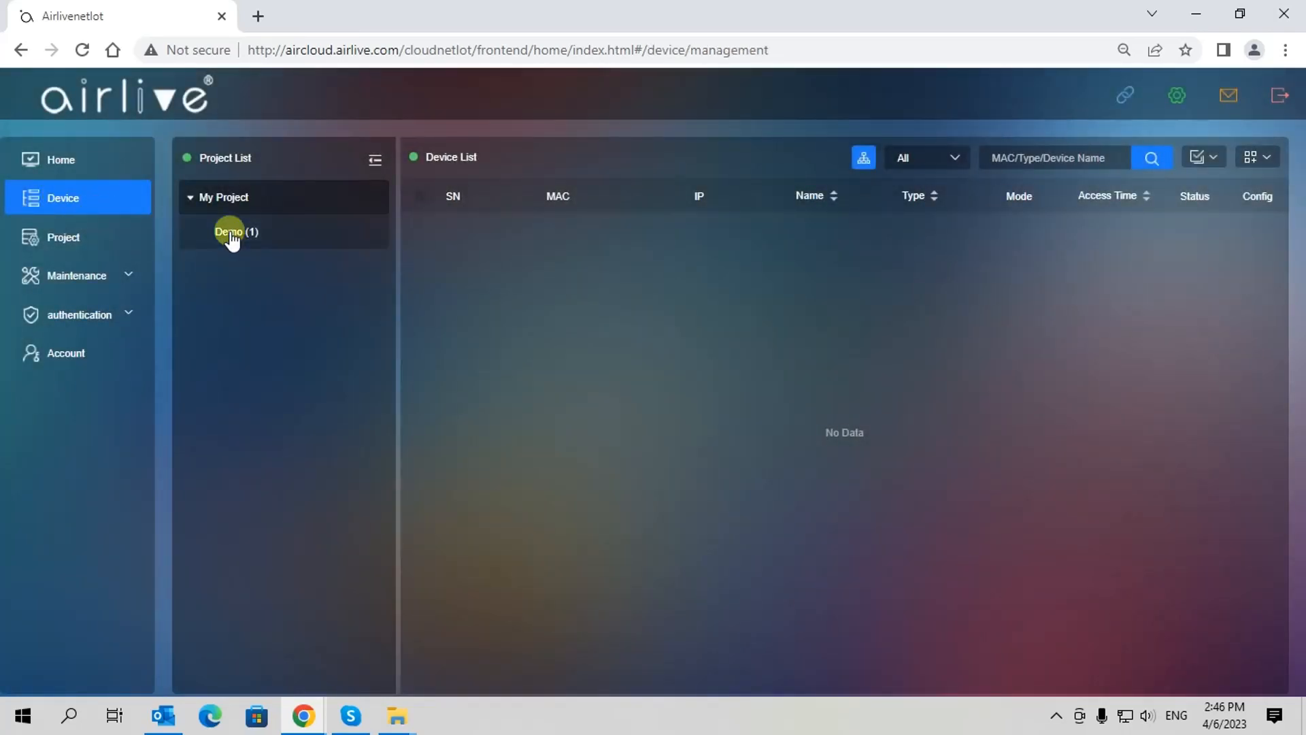
{"action": "left_click", "coordinate": [232, 232]}
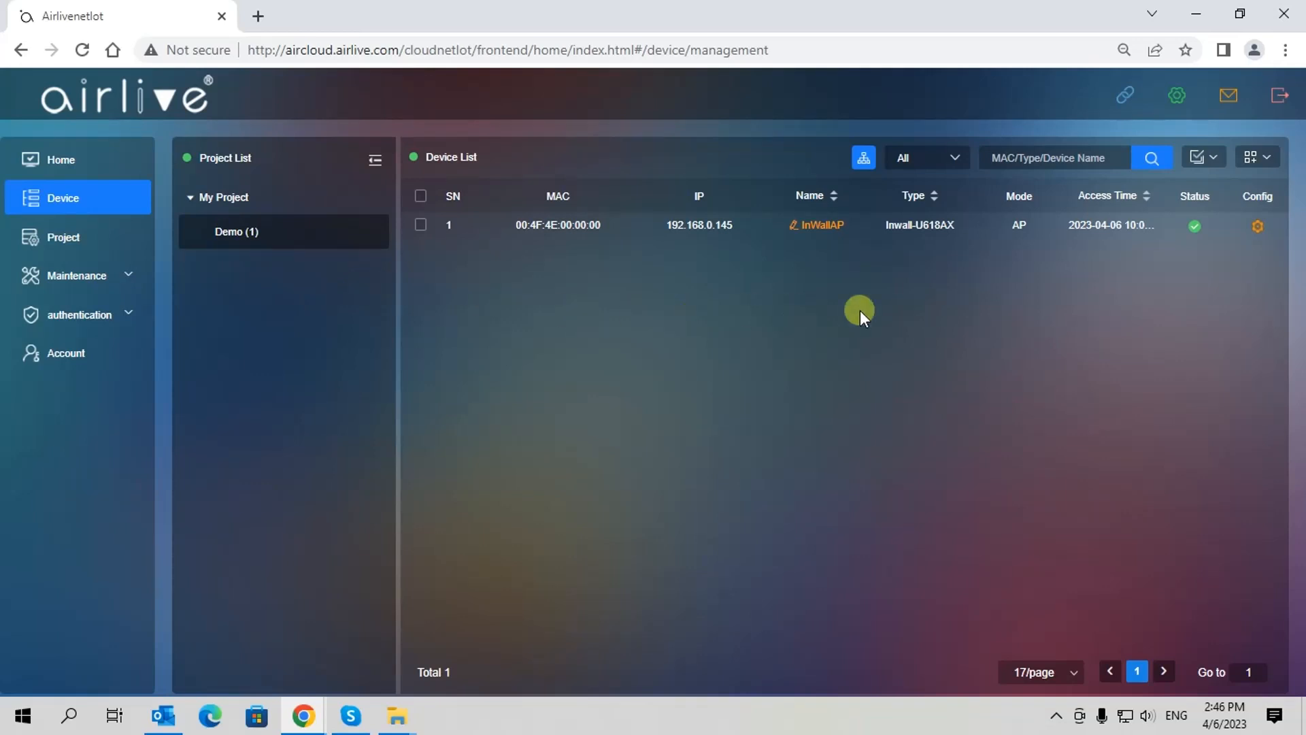
{"action": "left_click", "coordinate": [863, 162]}
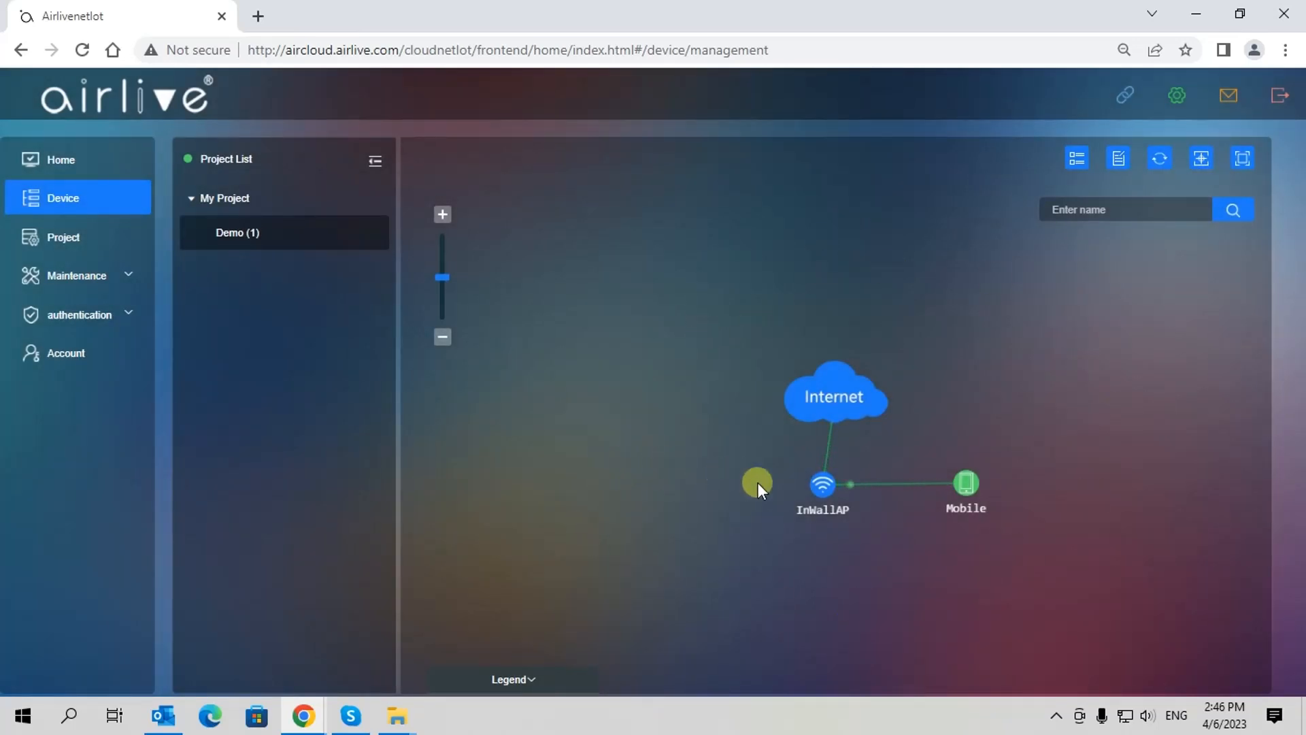
{"action": "mouse_move", "coordinate": [823, 504]}
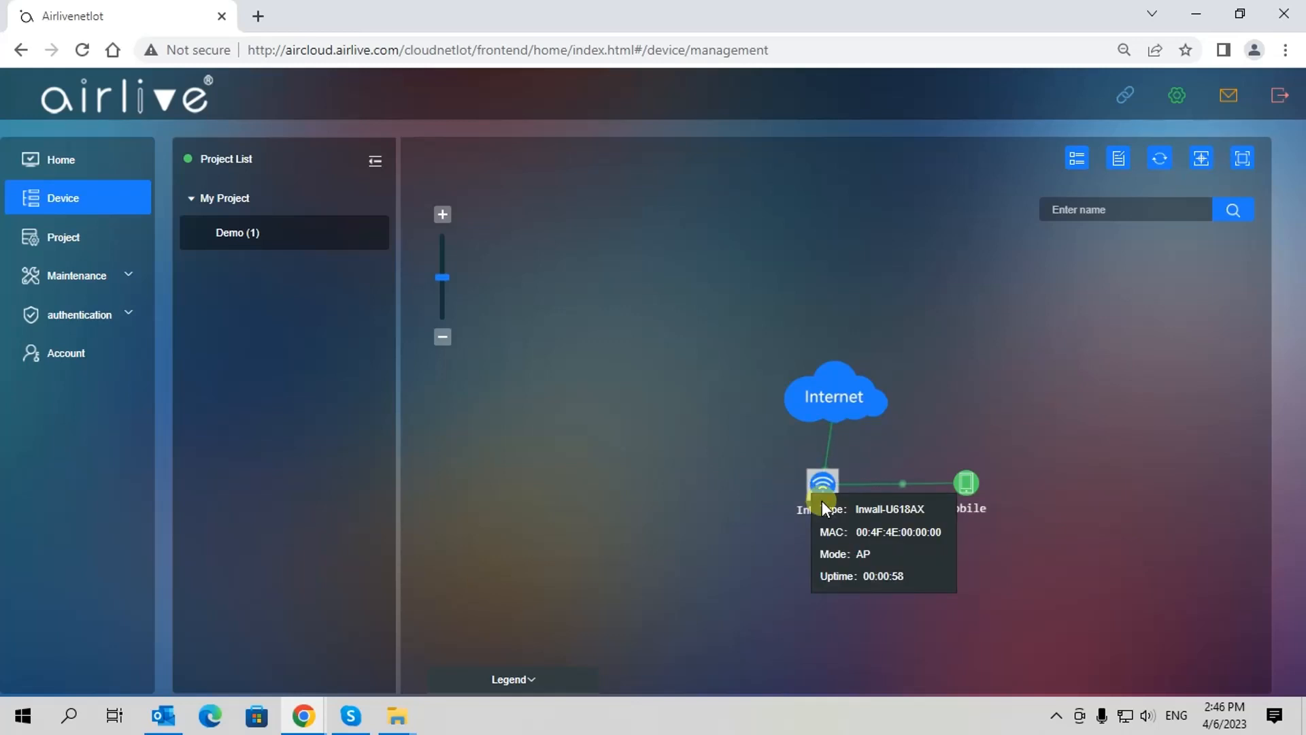
{"action": "left_click_drag", "start_coordinate": [823, 479], "coordinate": [753, 477]}
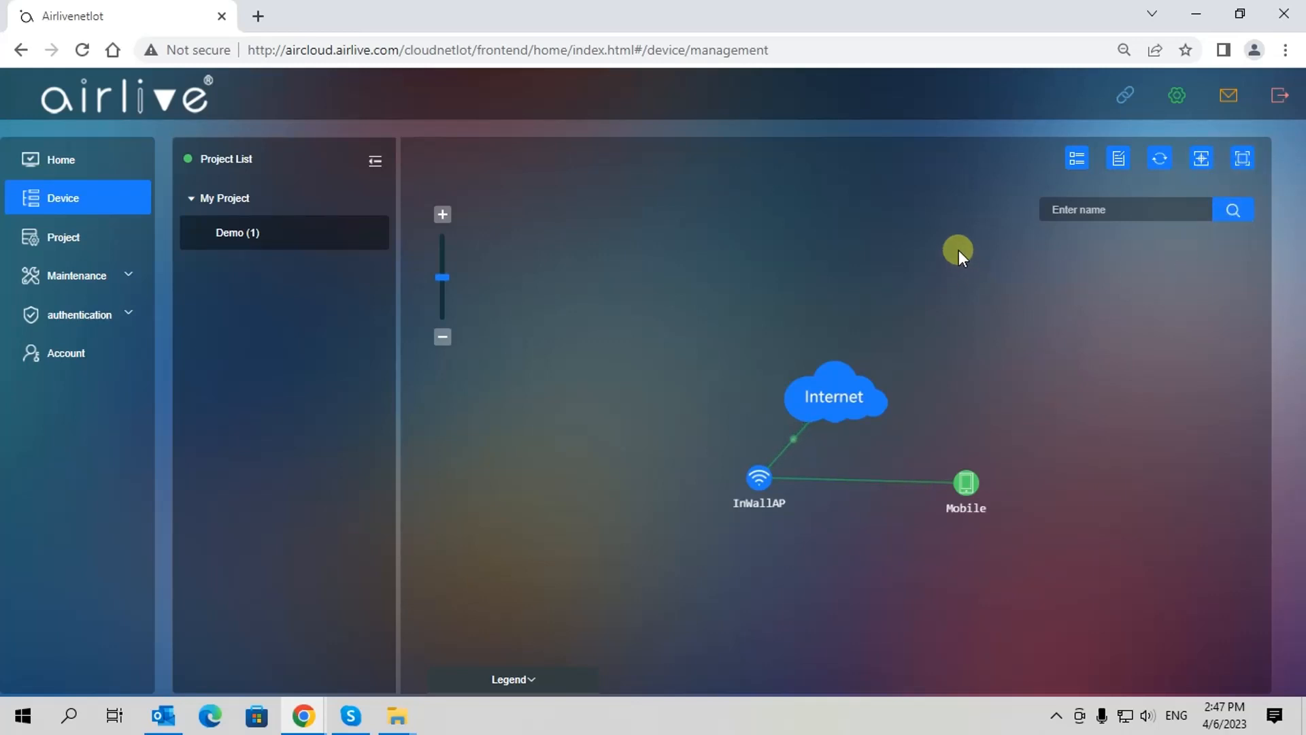
Edit the topology, drop a CPE node on the map, and move InWallAP beneath the Internet cloud
{"action": "left_click", "coordinate": [1120, 160]}
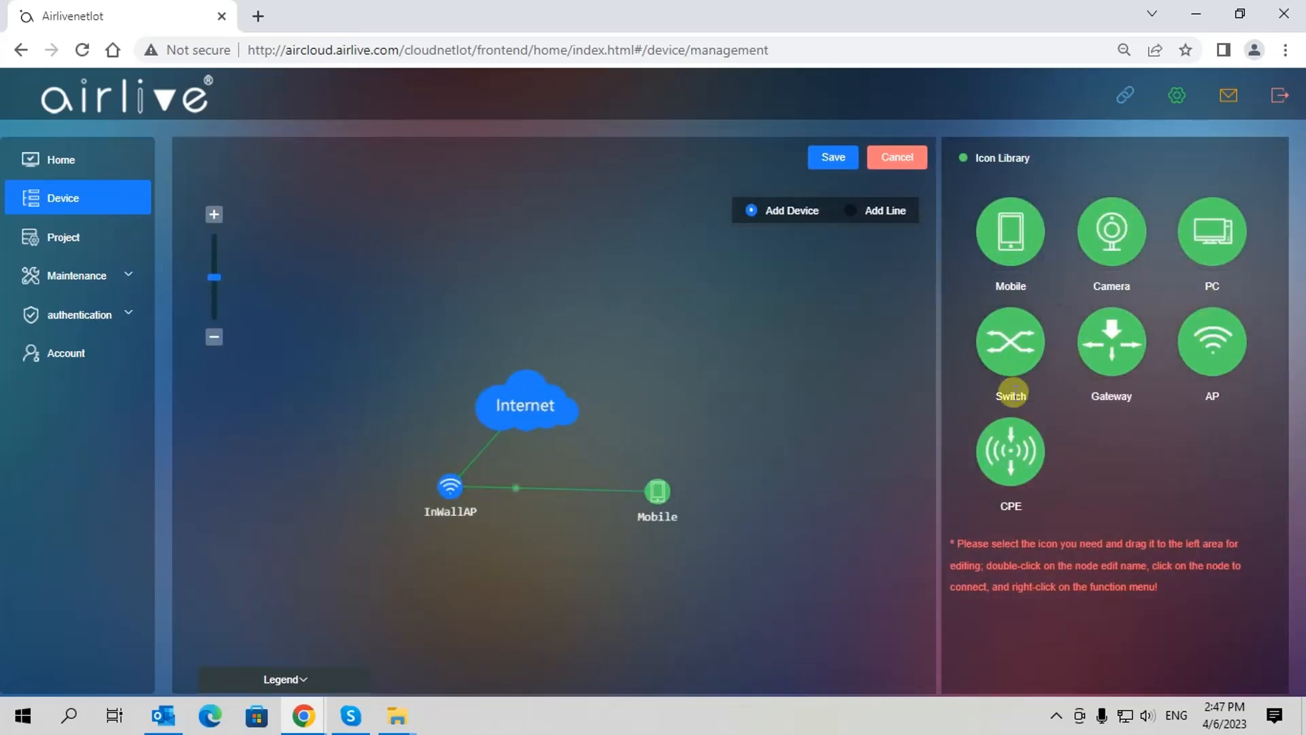
{"action": "left_click_drag", "start_coordinate": [1009, 455], "coordinate": [685, 401]}
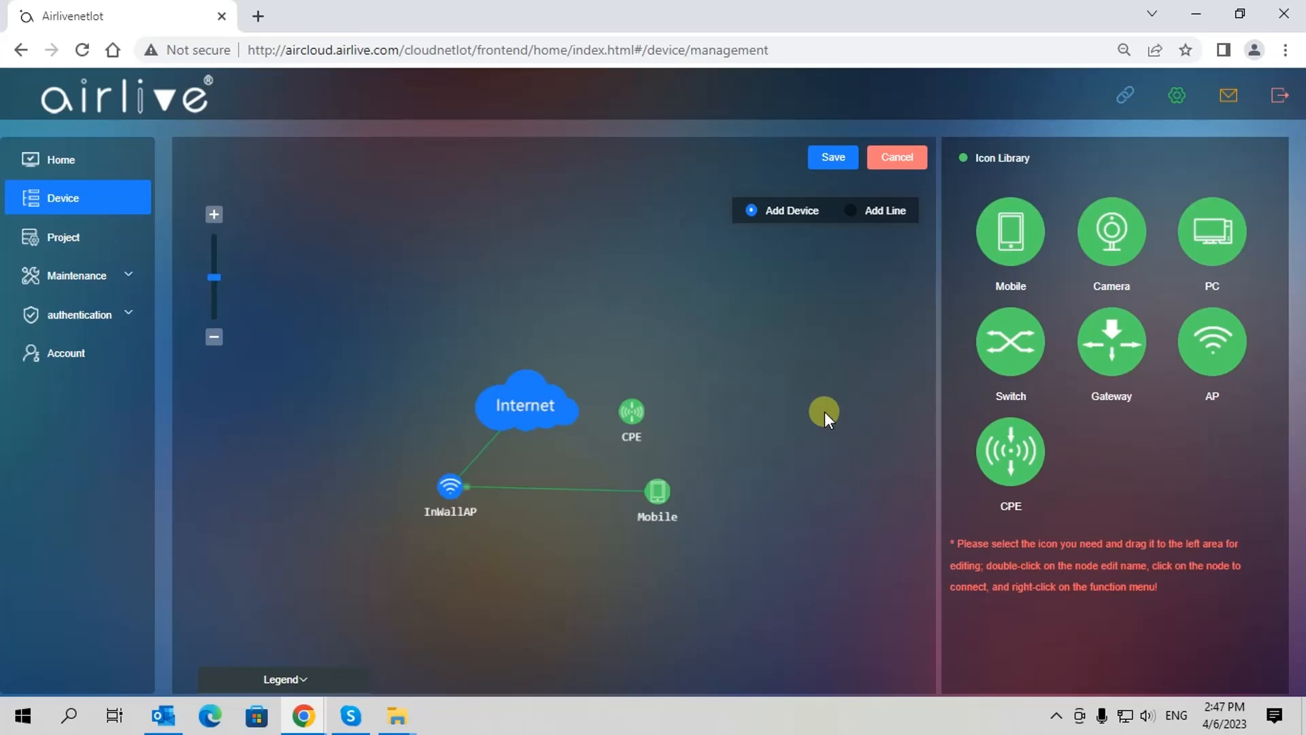
{"action": "left_click", "coordinate": [850, 210]}
{"action": "left_click", "coordinate": [555, 391]}
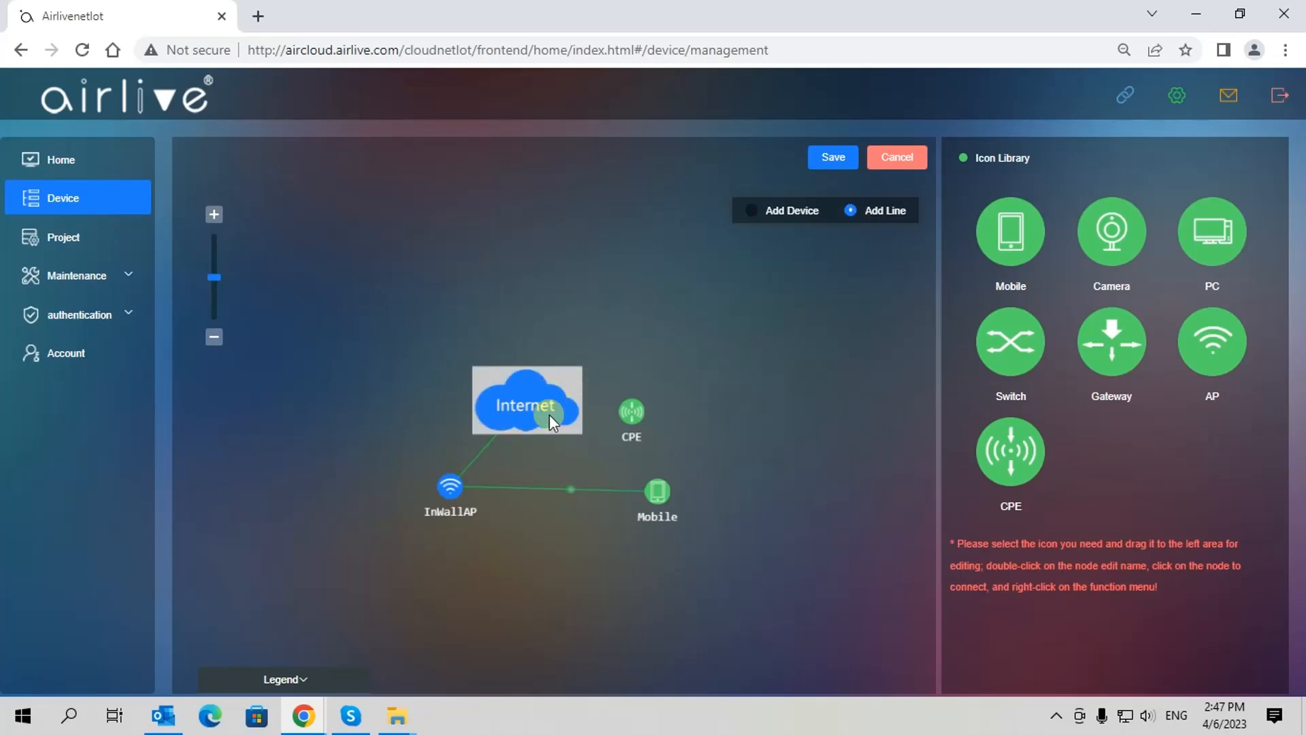
{"action": "left_click", "coordinate": [454, 477]}
{"action": "left_click_drag", "start_coordinate": [456, 478], "coordinate": [526, 473]}
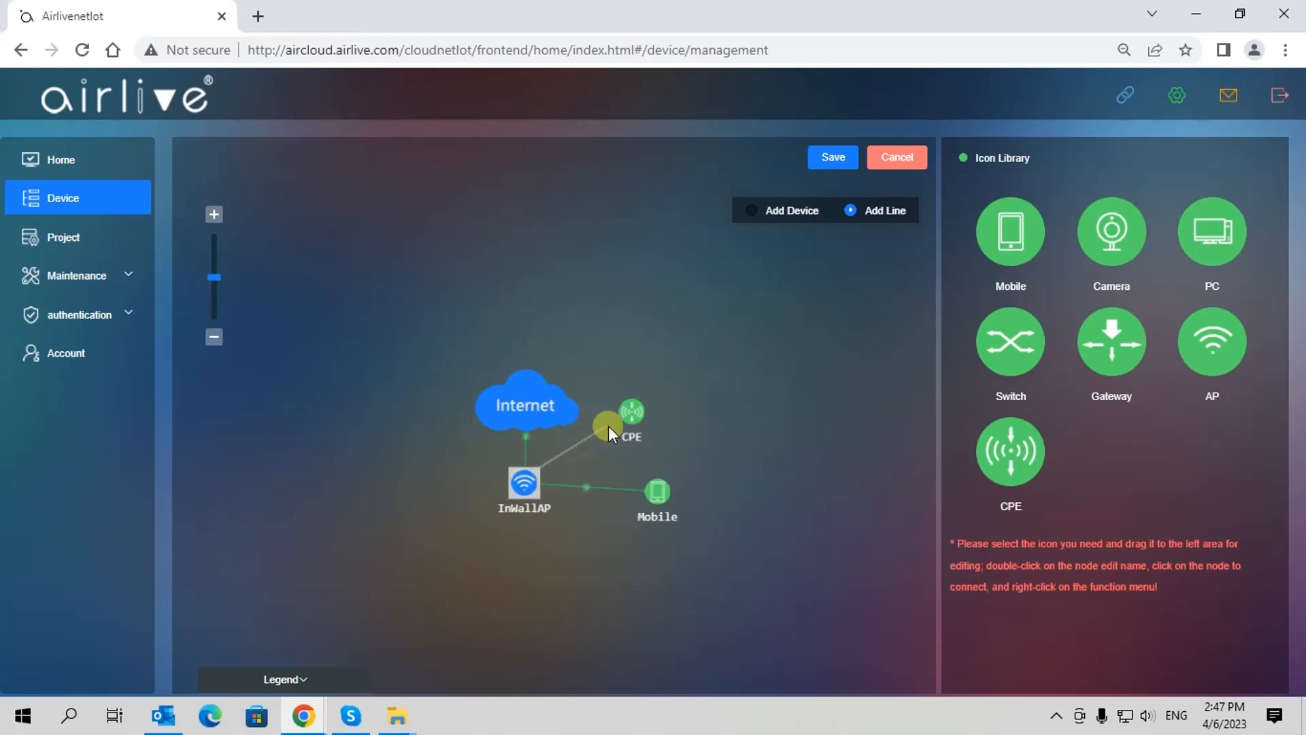
Link InWallAP to the CPE, save the topology, and return to the home dashboard
{"action": "left_click", "coordinate": [623, 415]}
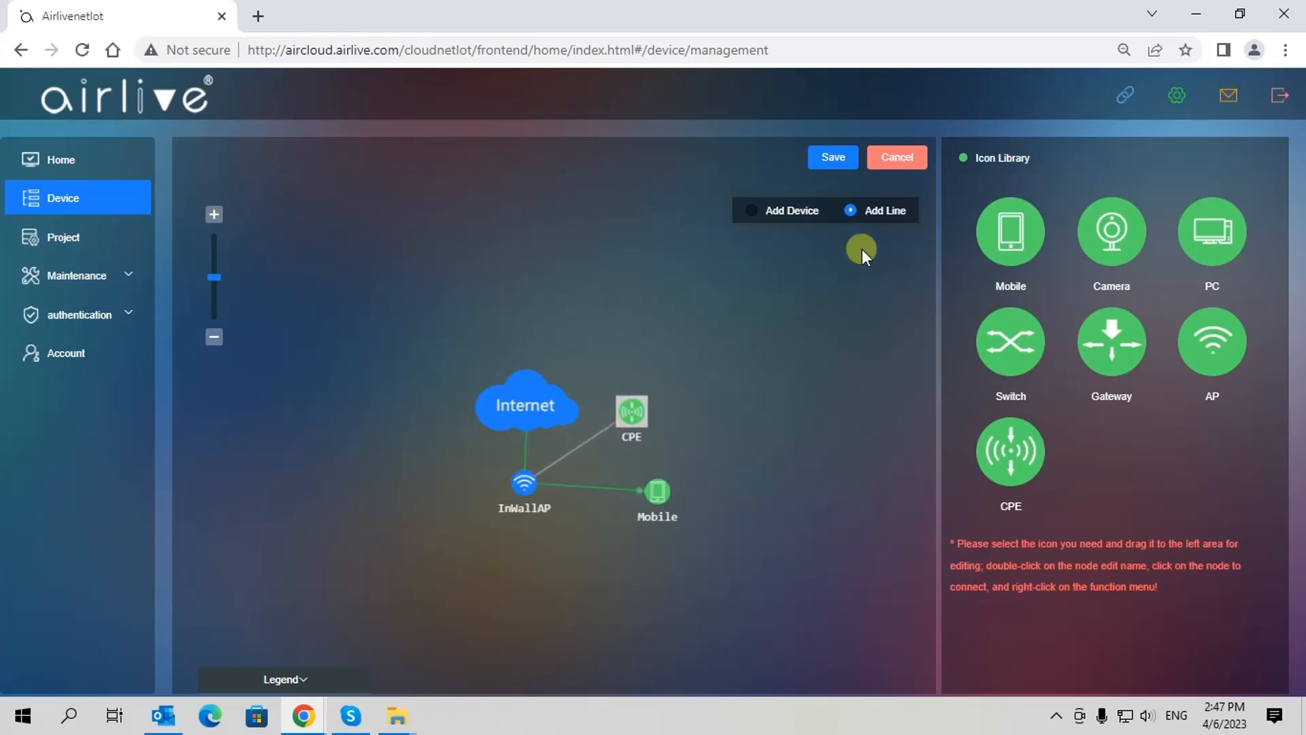
{"action": "left_click", "coordinate": [831, 156]}
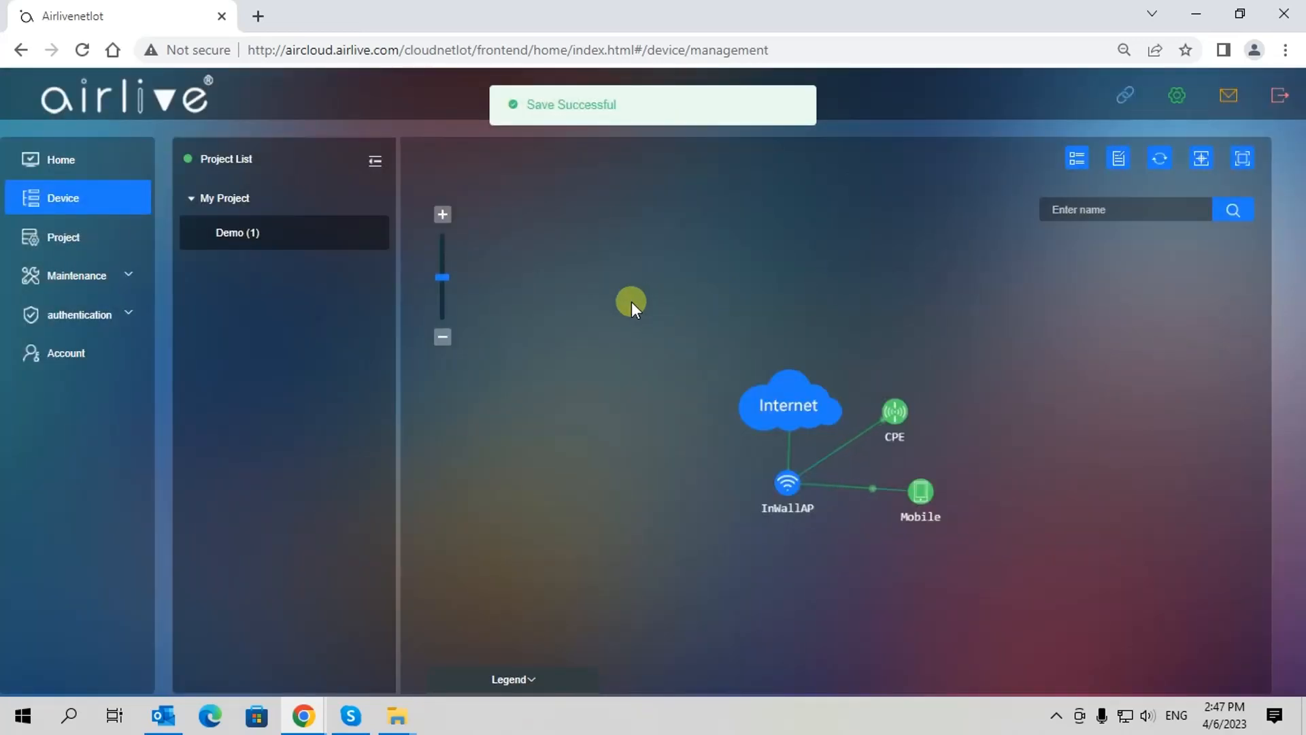
{"action": "left_click", "coordinate": [1076, 160]}
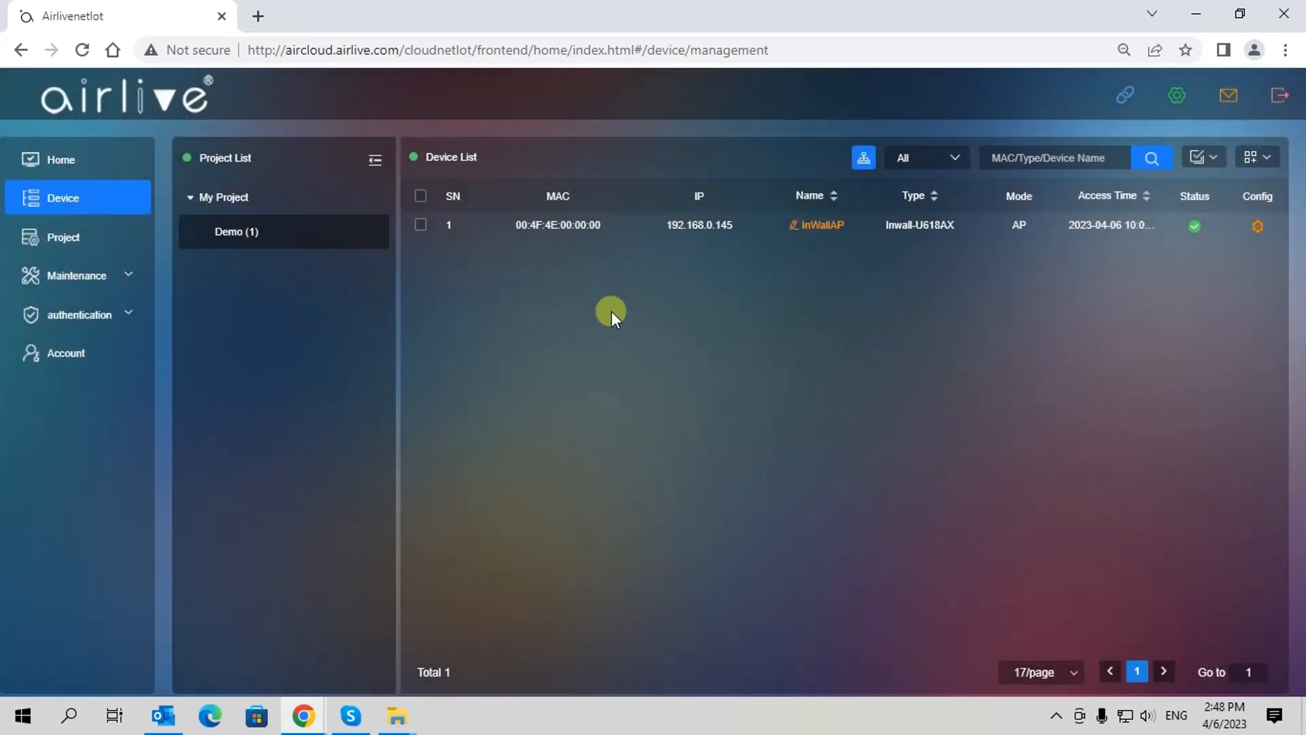
{"action": "left_click", "coordinate": [58, 160]}
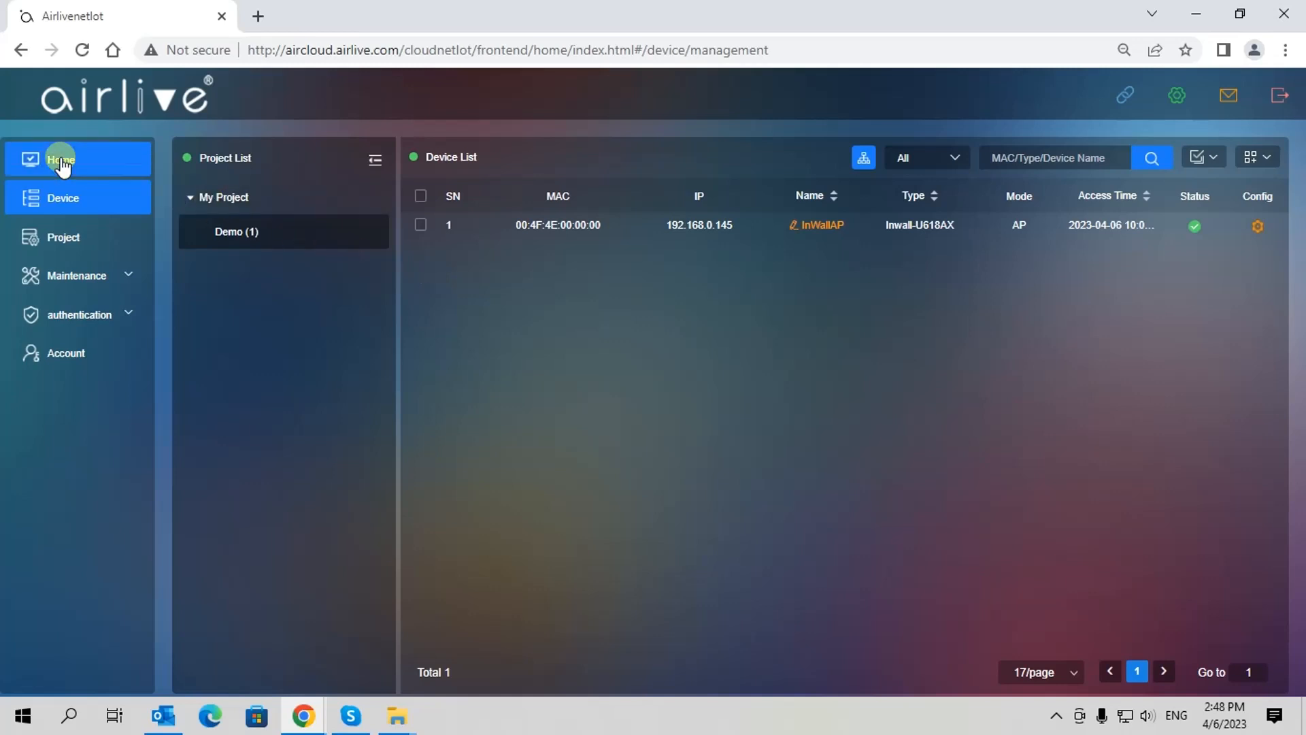